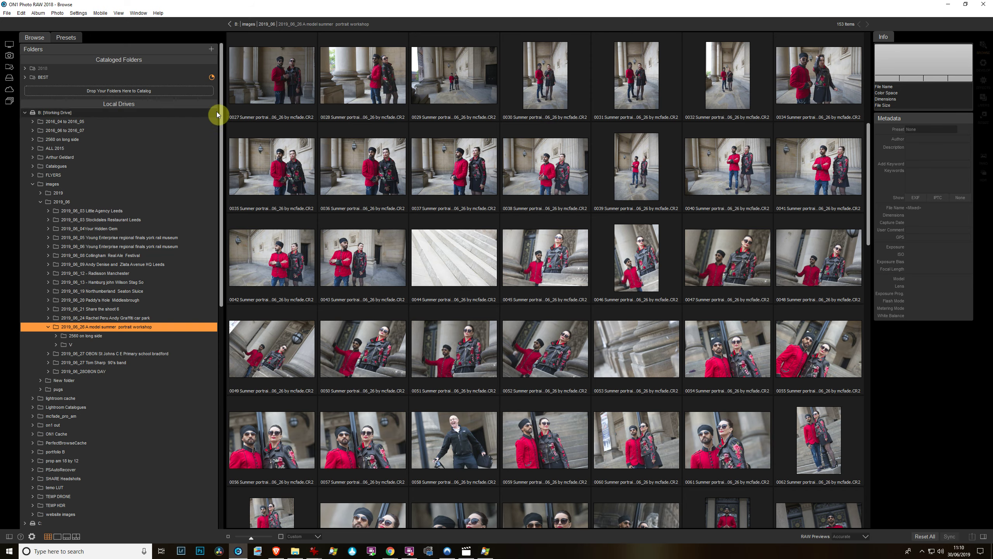
# Scroll the workshop thumbnails, preview photo 0049 full size, then return to the grid
pyautogui.scroll(-2, 219, 211)
pyautogui.scroll(-6, 218, 235)
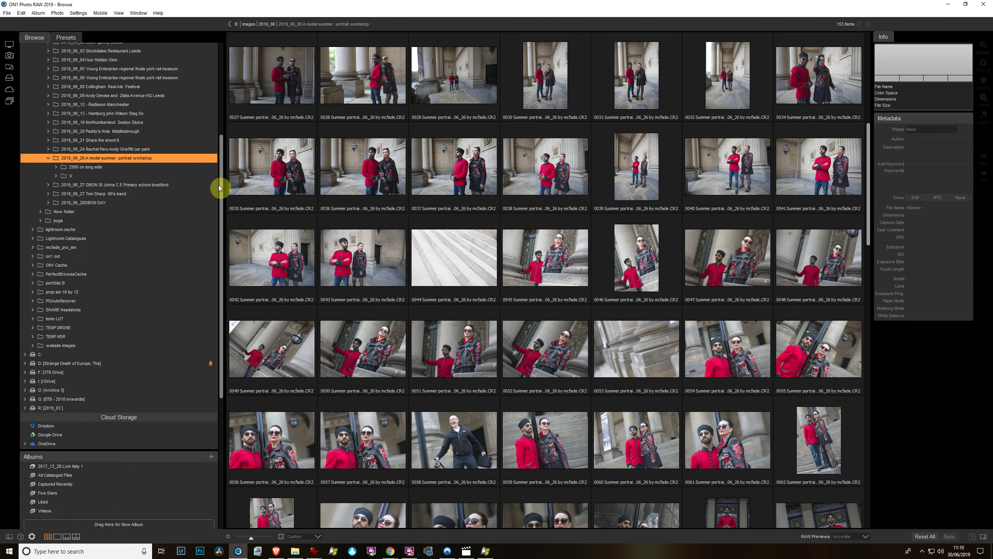
pyautogui.moveTo(218, 222); pyautogui.dragTo(221, 131)
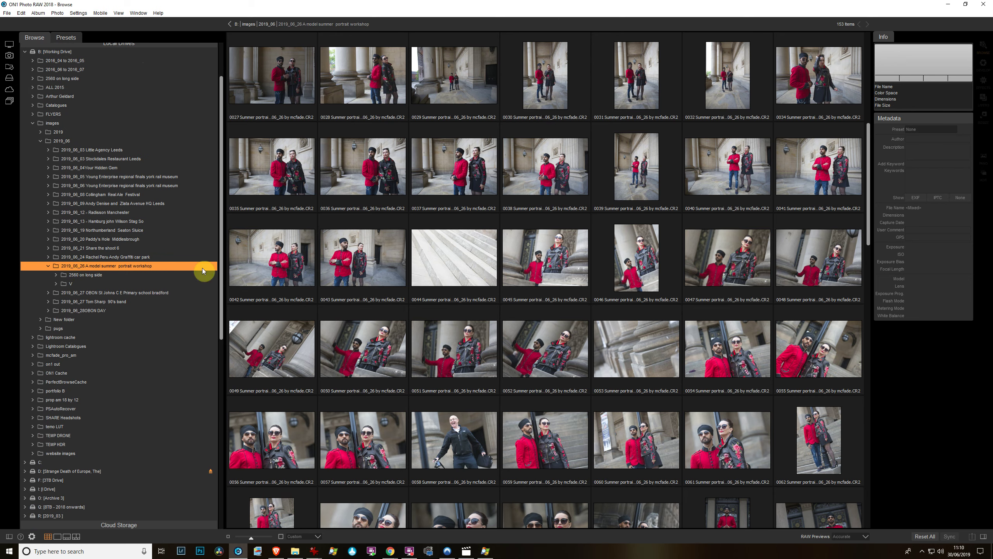
pyautogui.moveTo(454, 349)
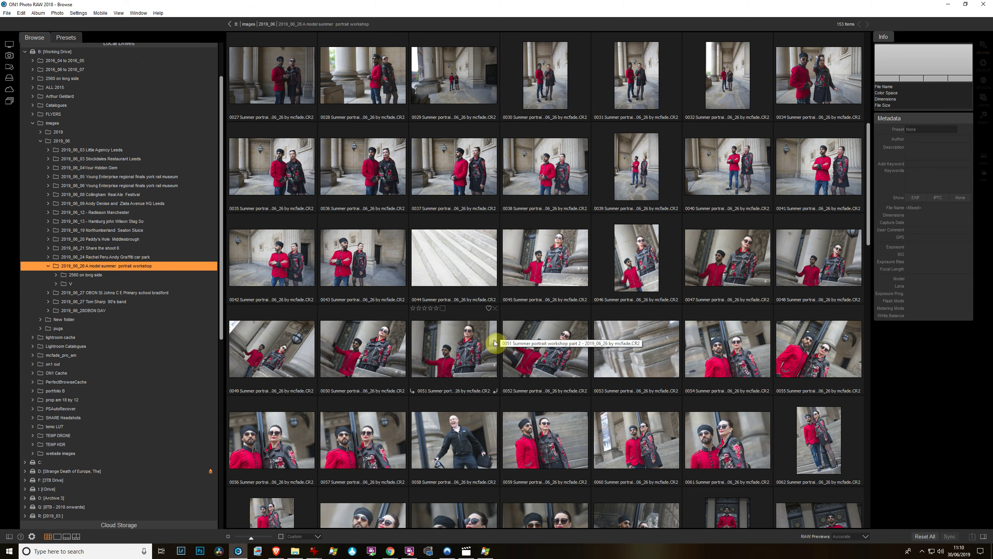
pyautogui.doubleClick(290, 342)
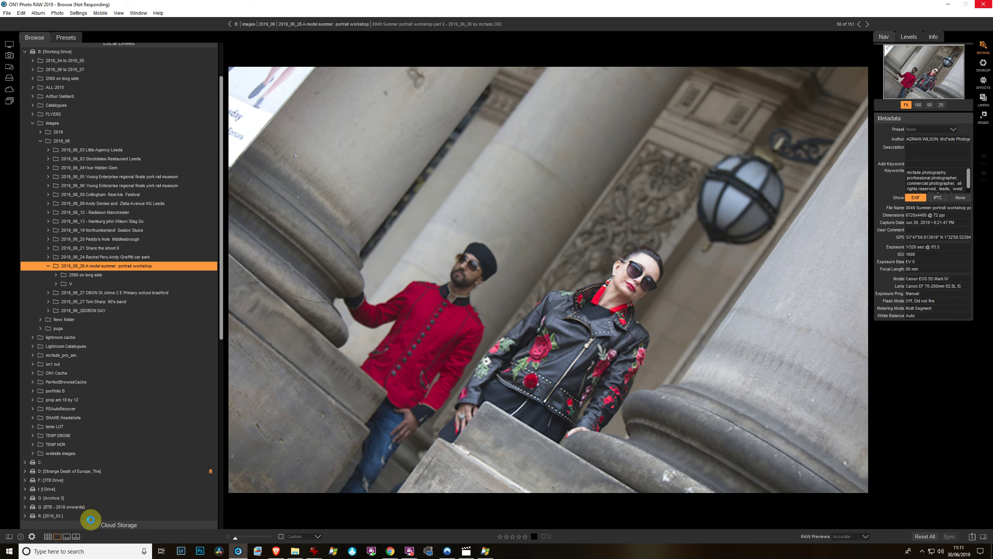
pyautogui.click(48, 537)
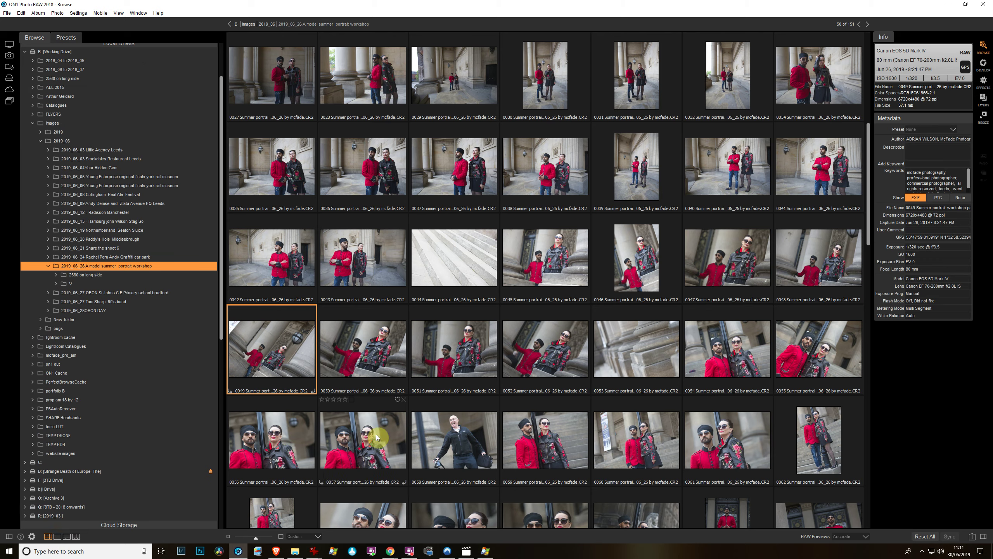
# Open photo 0051 in filmstrip view and compare frames 0048 through 0052
pyautogui.doubleClick(465, 353)
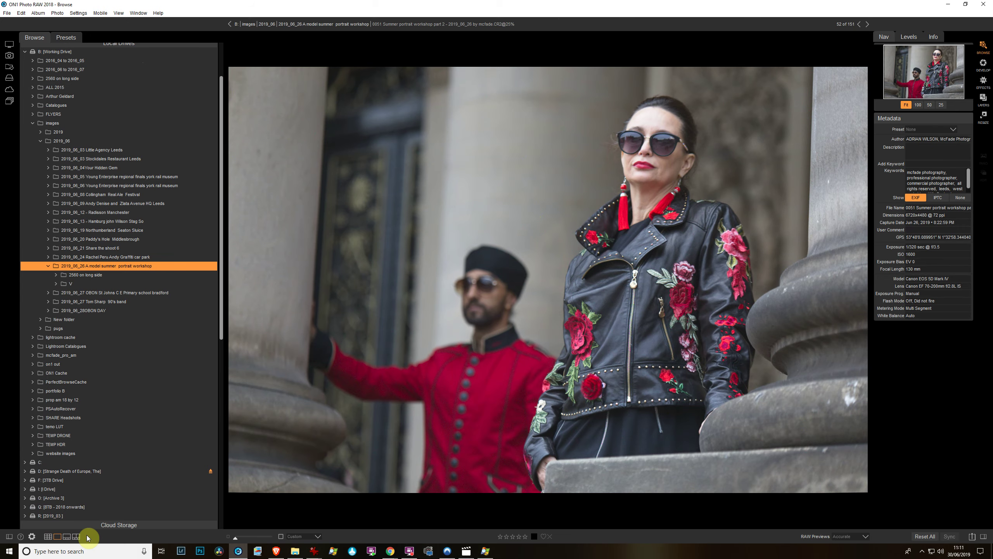
pyautogui.click(67, 537)
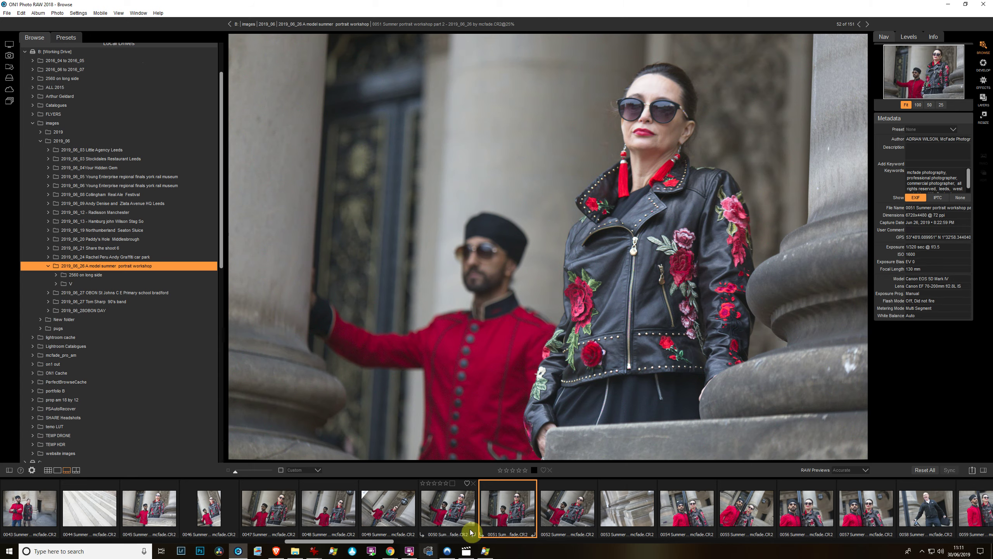
pyautogui.click(454, 521)
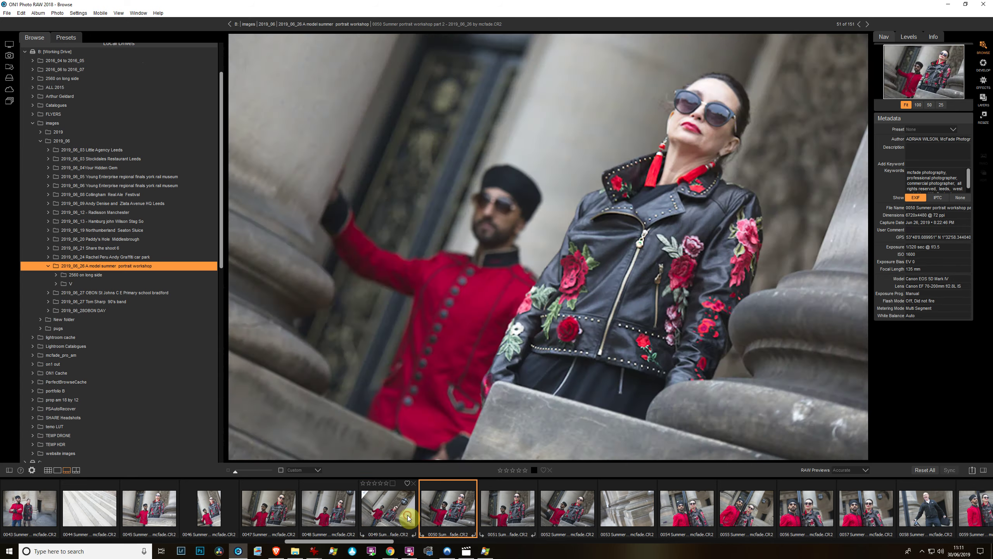
pyautogui.click(407, 517)
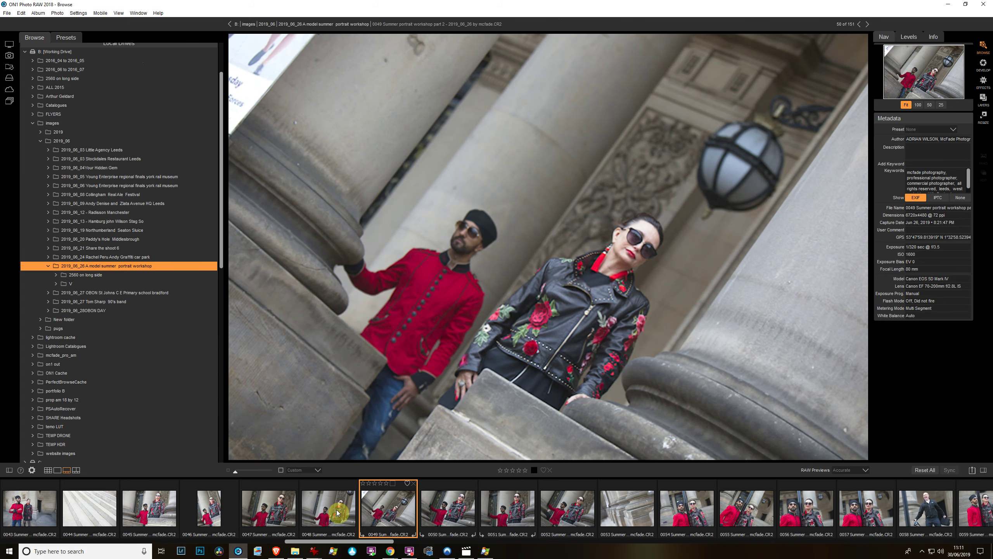
pyautogui.click(338, 512)
pyautogui.click(590, 504)
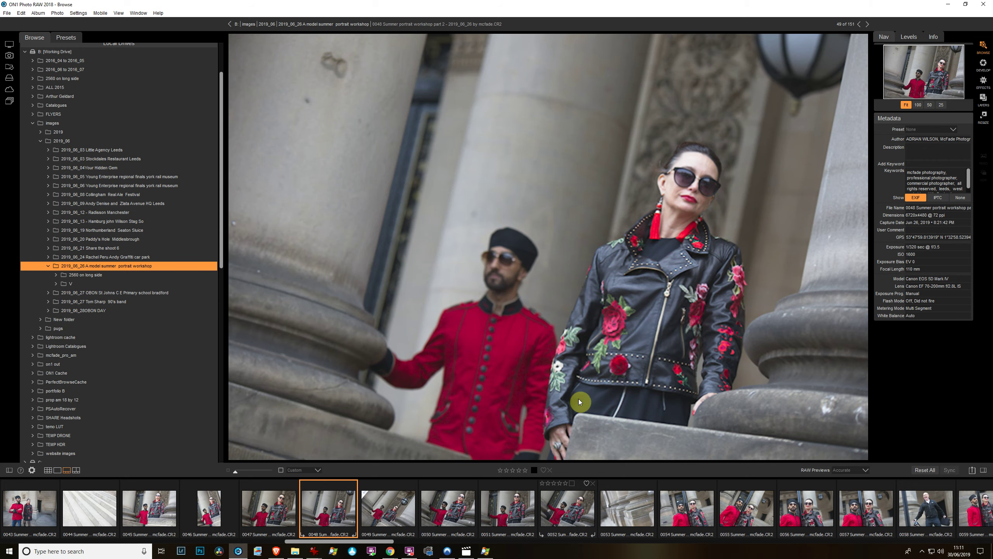
pyautogui.click(537, 484)
pyautogui.doubleClick(552, 496)
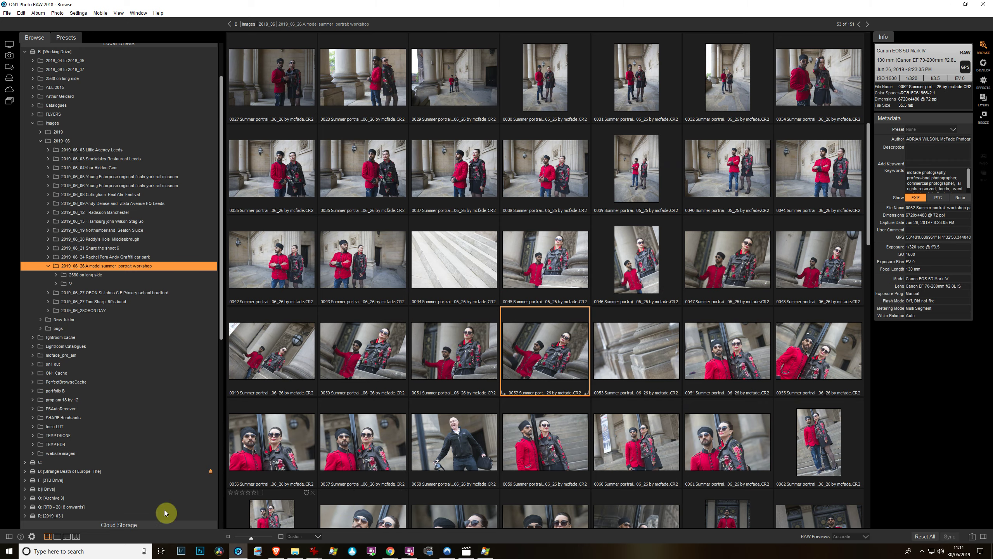
# Step back through frames 0052 to 0049 in filmstrip view and land on photo 0047
pyautogui.click(65, 538)
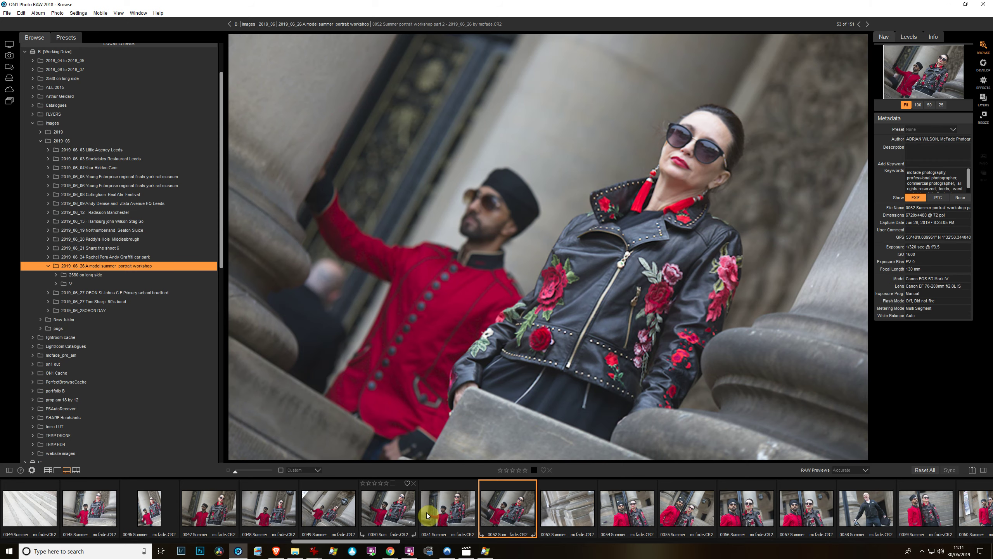
pyautogui.click(427, 513)
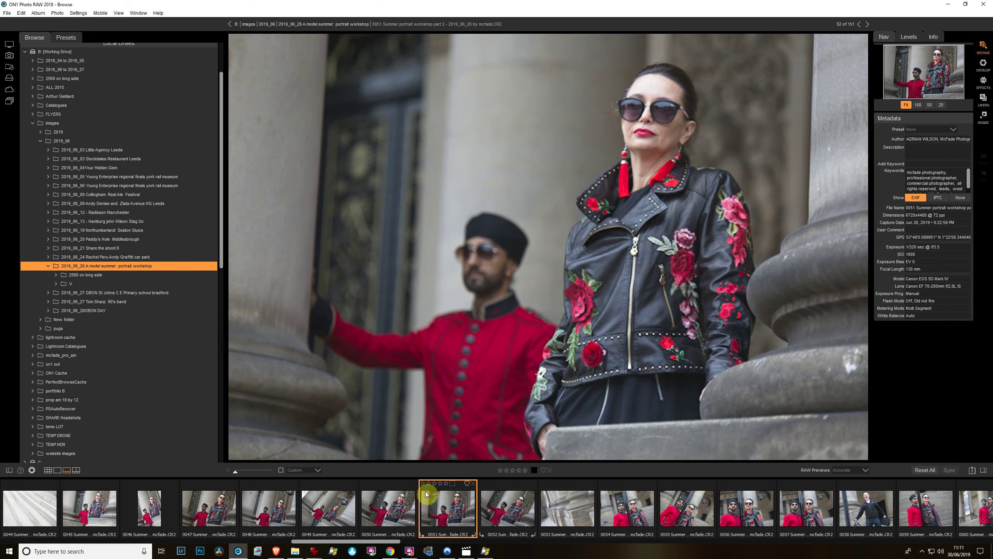
pyautogui.click(401, 505)
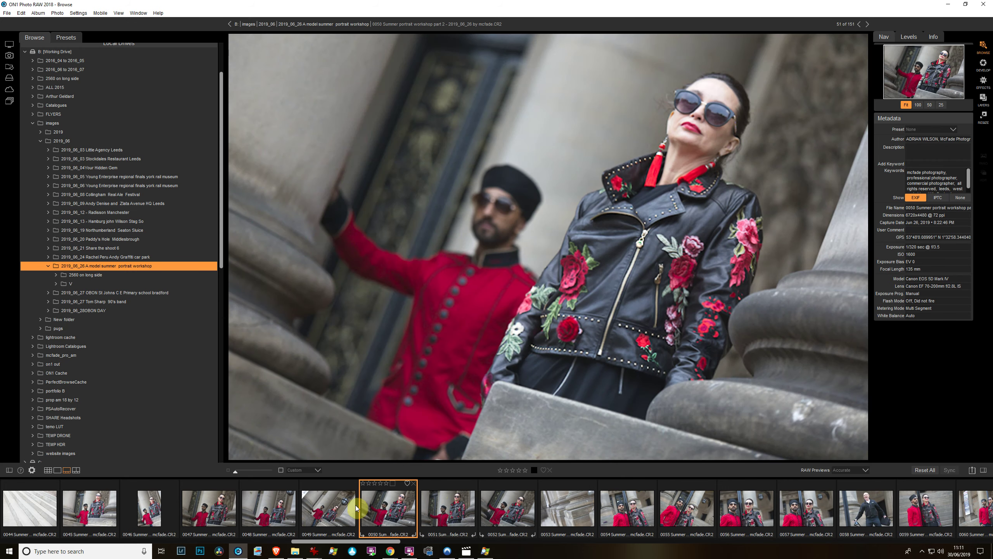
pyautogui.click(332, 505)
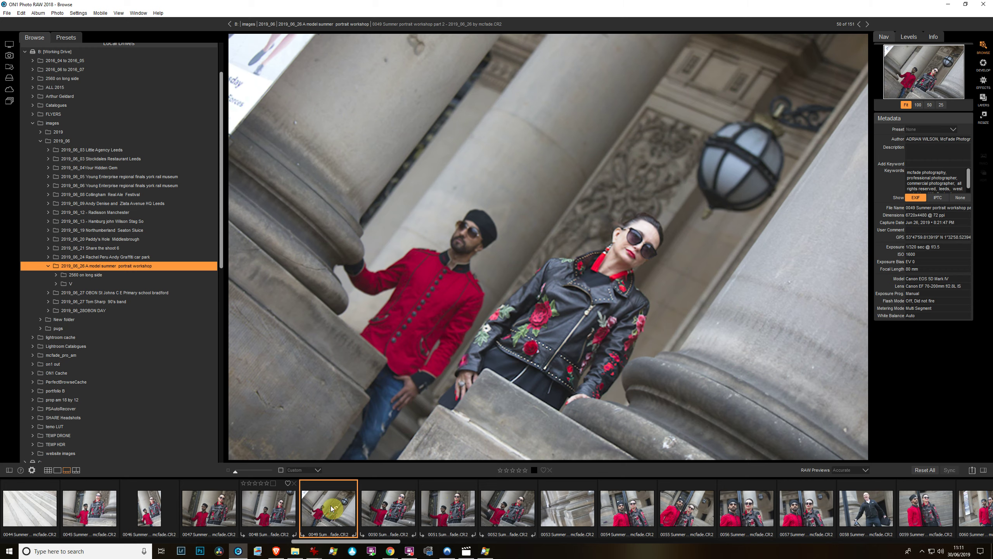
pyautogui.press('Left')
pyautogui.press('Left')
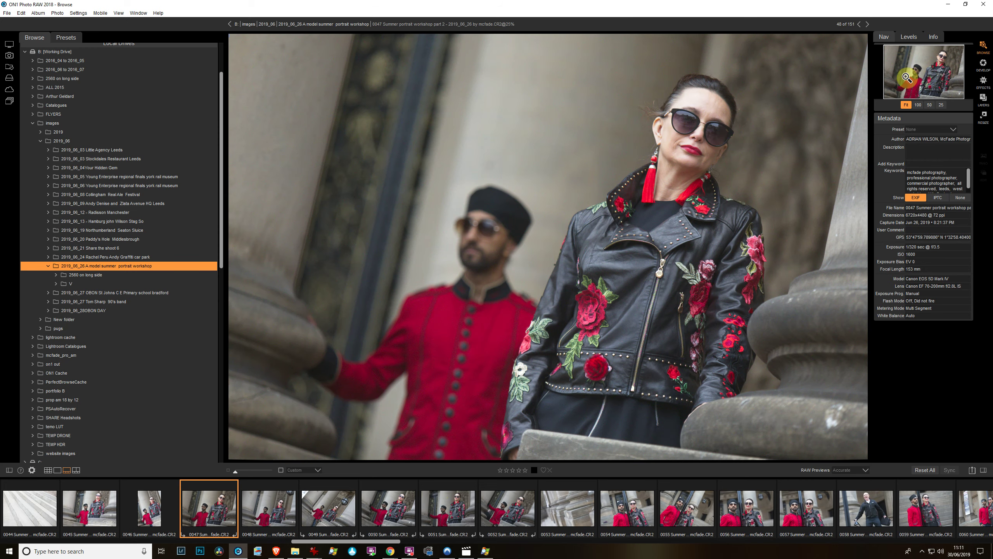
# Open photo 0047 in Develop and set exposure to 0.15 and contrast to 28
pyautogui.click(984, 65)
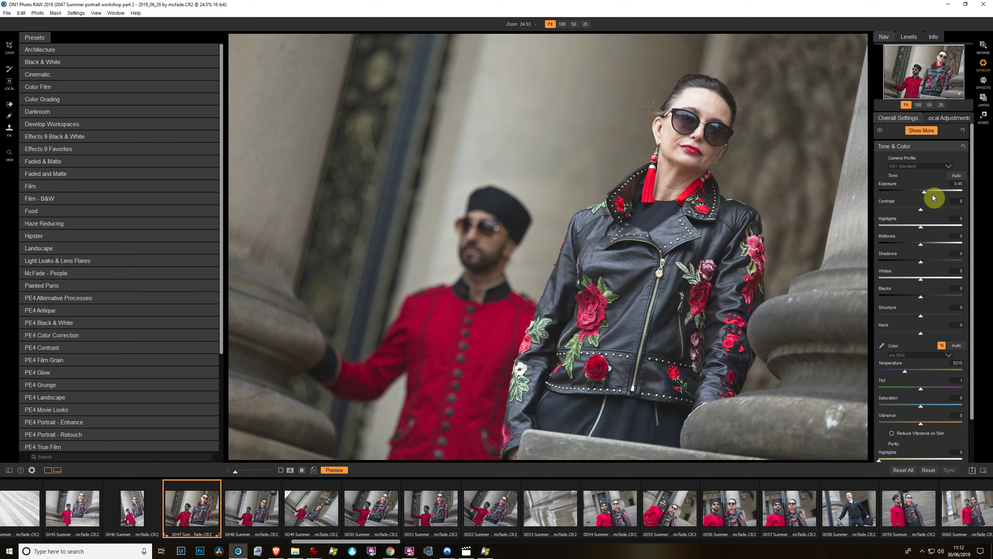
pyautogui.moveTo(921, 191)
pyautogui.mouseDown()
pyautogui.moveTo(909, 192)
pyautogui.moveTo(921, 201)
pyautogui.mouseUp()
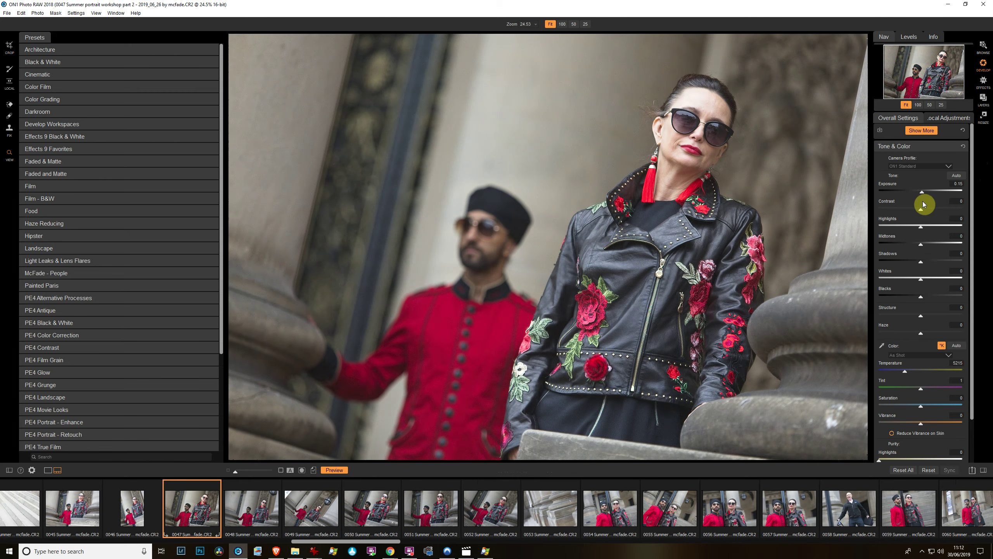
pyautogui.moveTo(923, 204); pyautogui.dragTo(912, 216)
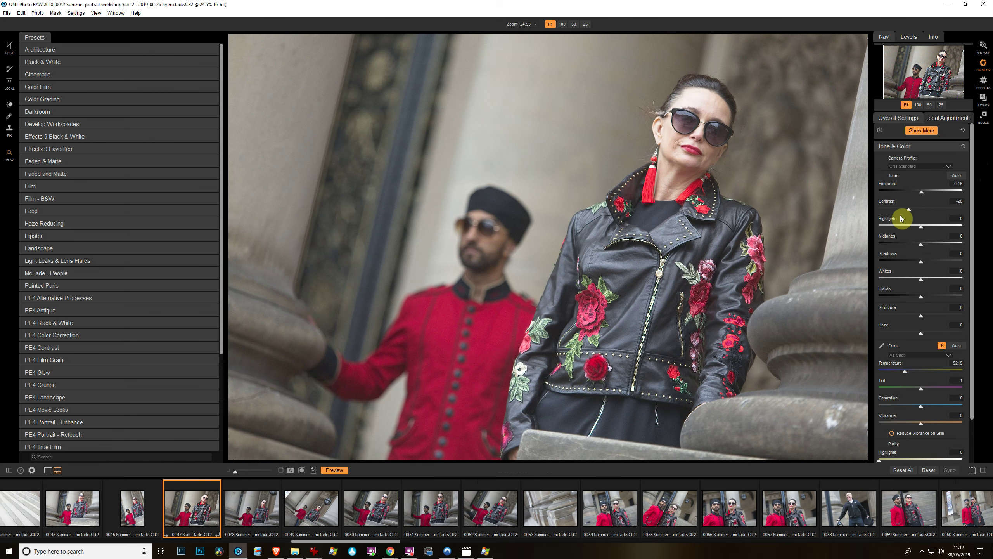
pyautogui.moveTo(912, 216)
pyautogui.mouseDown()
pyautogui.moveTo(944, 219)
pyautogui.moveTo(933, 220)
pyautogui.mouseUp()
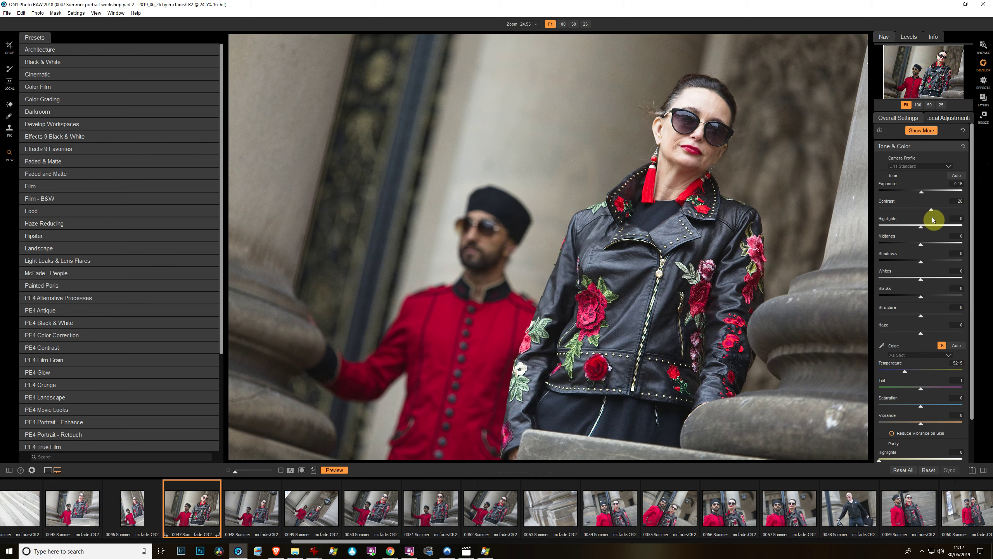
pyautogui.moveTo(934, 219); pyautogui.dragTo(924, 227)
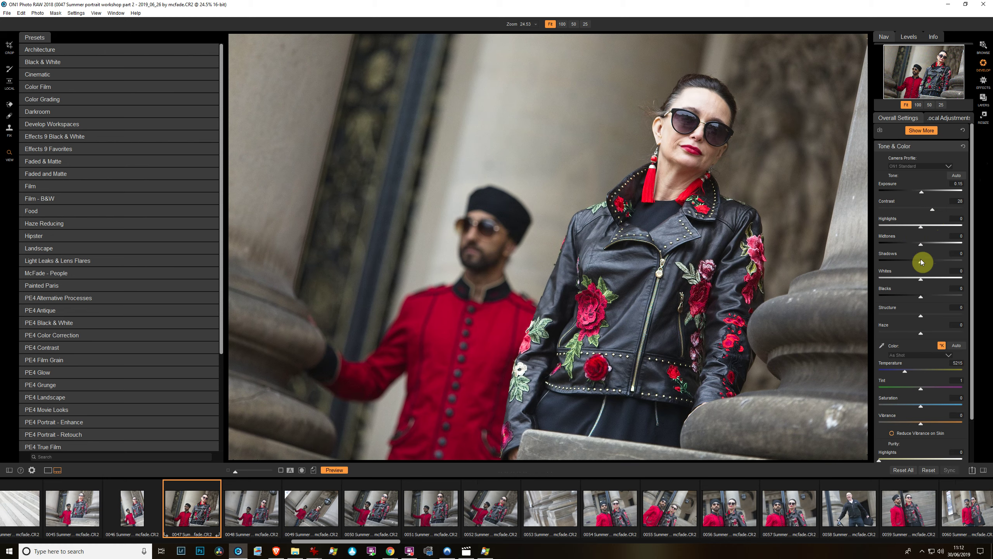
# Set highlights to 31, shadows to -12, structure to -16 and haze to 15
pyautogui.moveTo(921, 226)
pyautogui.mouseDown()
pyautogui.moveTo(958, 230)
pyautogui.moveTo(923, 247)
pyautogui.moveTo(939, 250)
pyautogui.moveTo(939, 301)
pyautogui.moveTo(909, 303)
pyautogui.mouseUp()
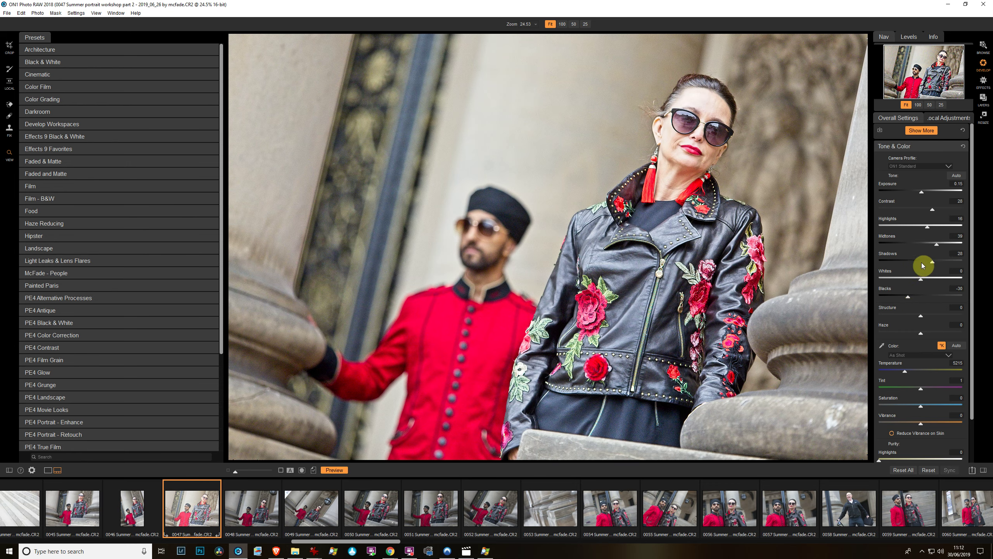
pyautogui.moveTo(932, 266)
pyautogui.mouseDown()
pyautogui.moveTo(906, 271)
pyautogui.moveTo(916, 271)
pyautogui.moveTo(911, 251)
pyautogui.moveTo(936, 253)
pyautogui.moveTo(924, 242)
pyautogui.mouseUp()
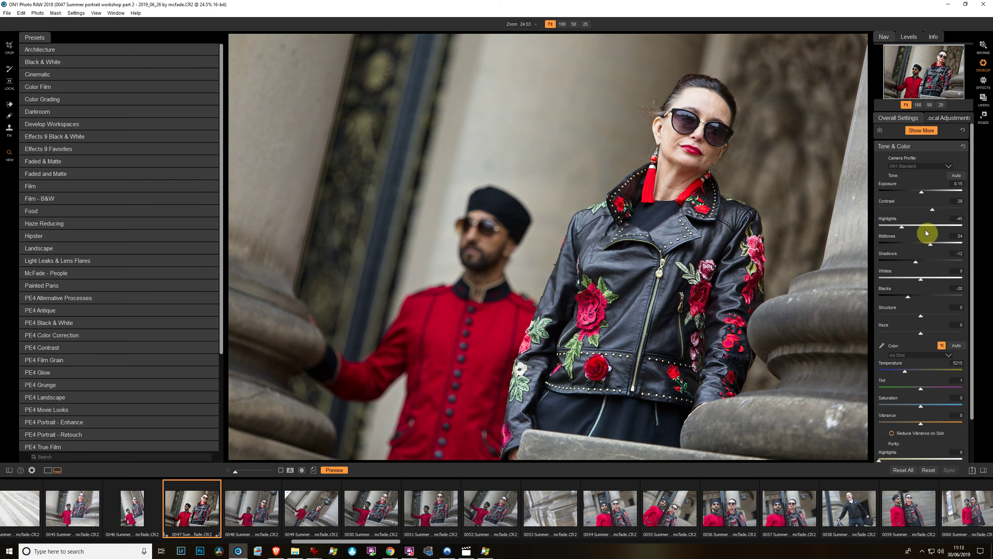
pyautogui.moveTo(927, 227); pyautogui.dragTo(932, 229)
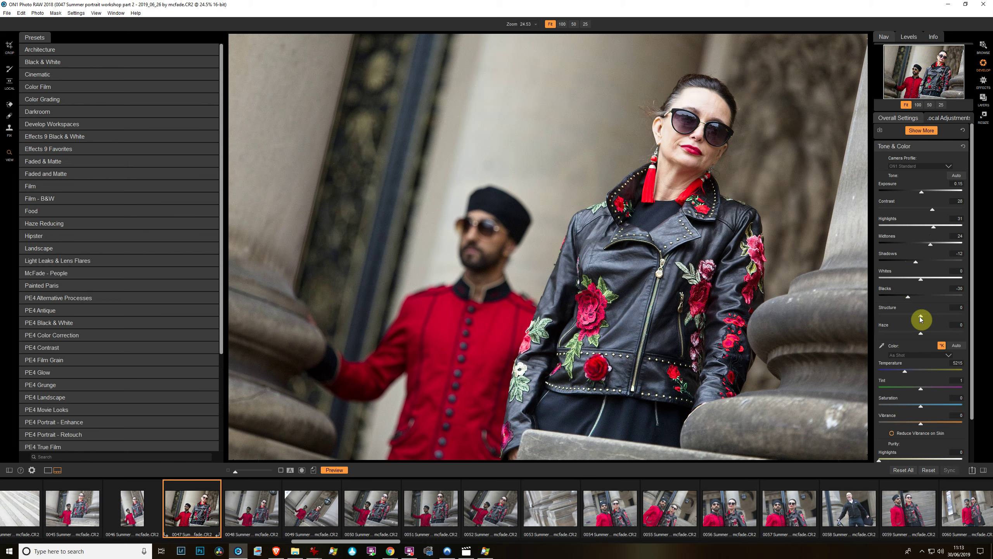
pyautogui.moveTo(921, 317); pyautogui.dragTo(900, 317)
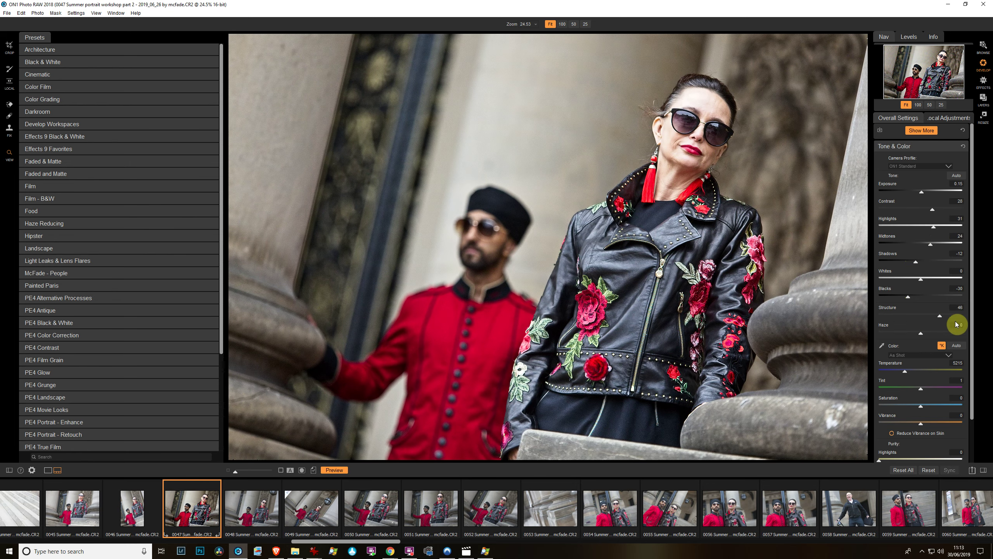
pyautogui.moveTo(956, 324); pyautogui.dragTo(916, 322)
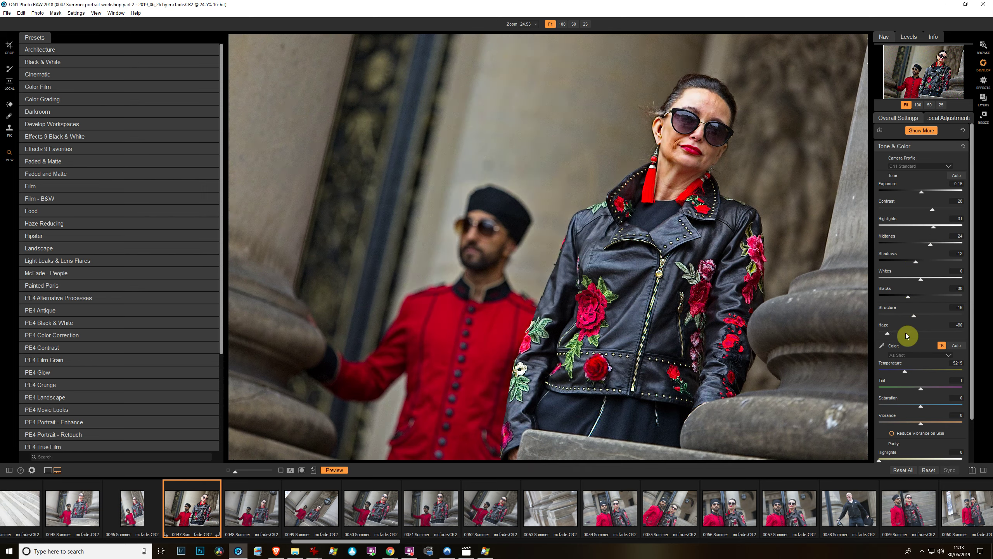
pyautogui.moveTo(922, 333)
pyautogui.mouseDown()
pyautogui.moveTo(953, 334)
pyautogui.moveTo(915, 337)
pyautogui.moveTo(932, 338)
pyautogui.mouseUp()
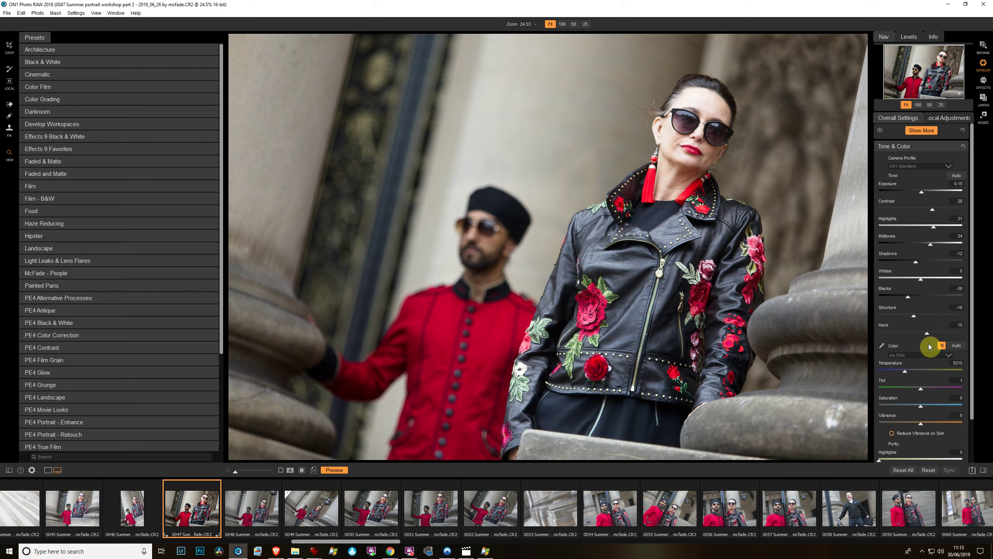
# Sample white balance from neutral spots in the photo with the picker
pyautogui.scroll(-1, 903, 332)
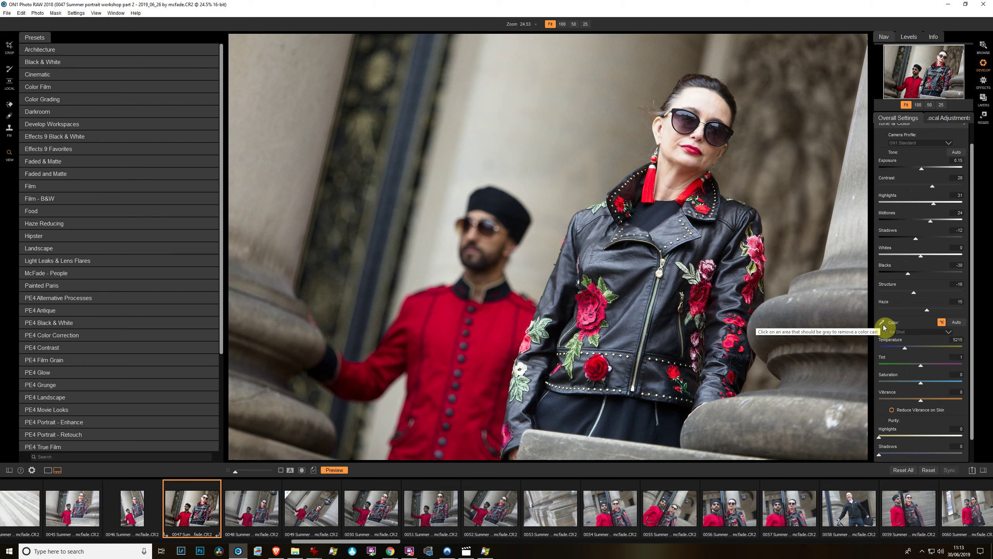
pyautogui.click(882, 322)
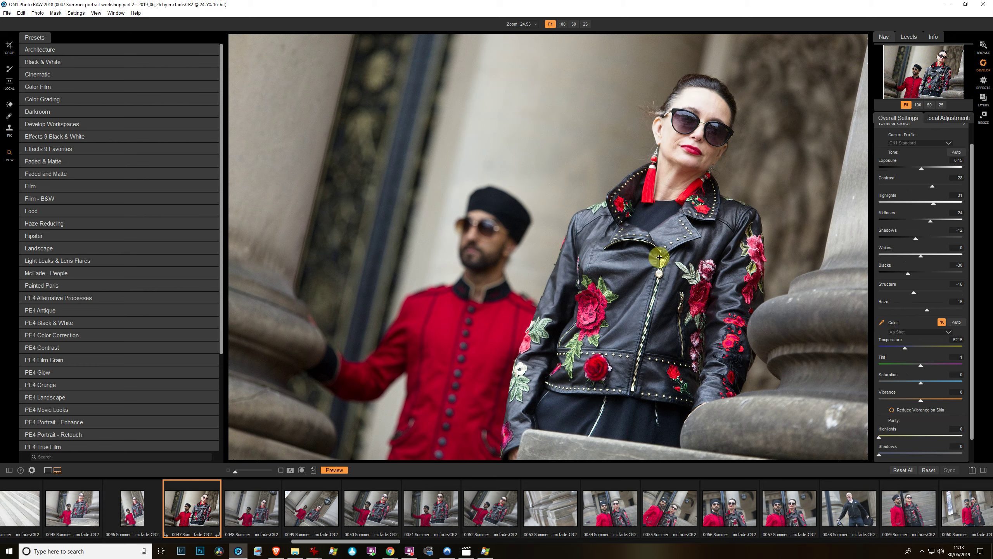
pyautogui.click(555, 404)
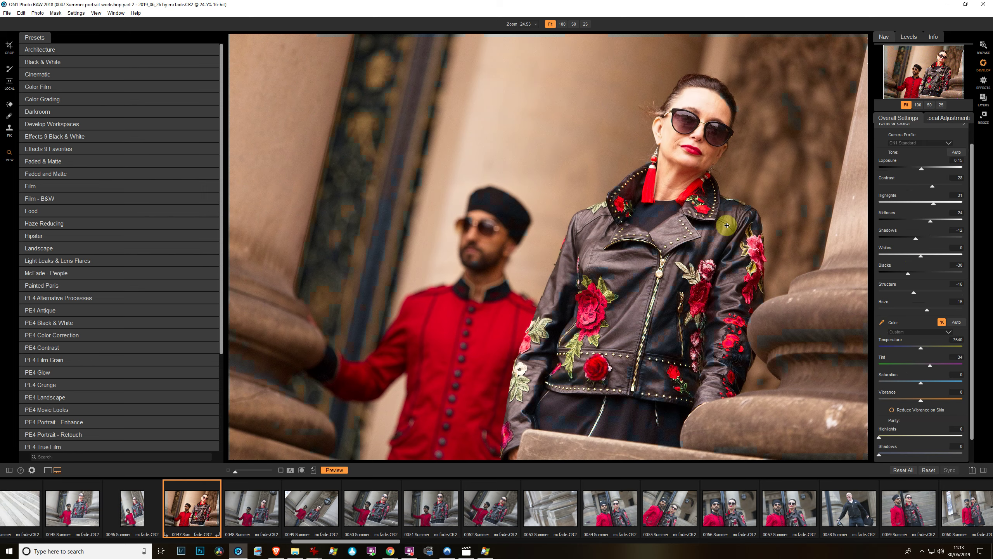
pyautogui.click(588, 314)
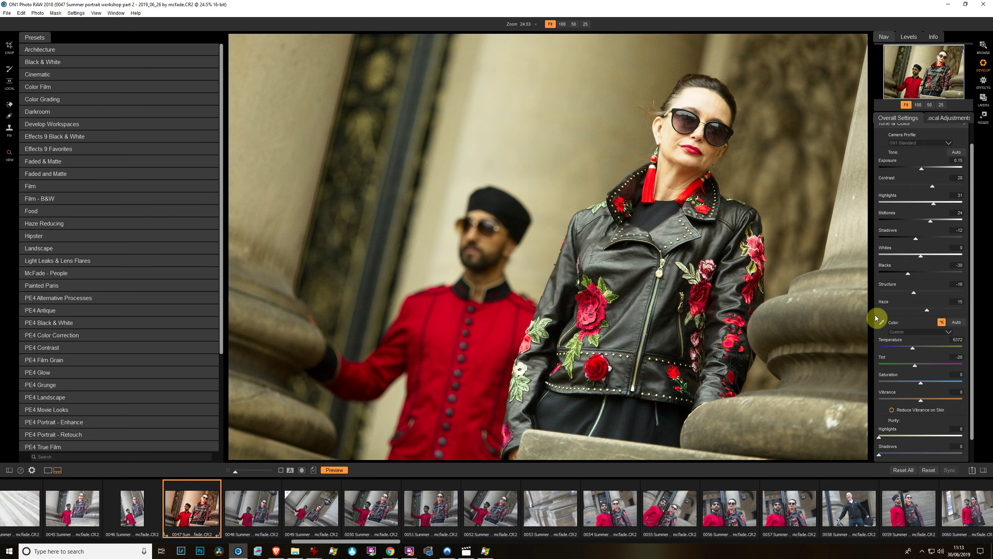
# Choose the Cloudy white balance preset: Temperature 6500, Tint 10
pyautogui.click(949, 332)
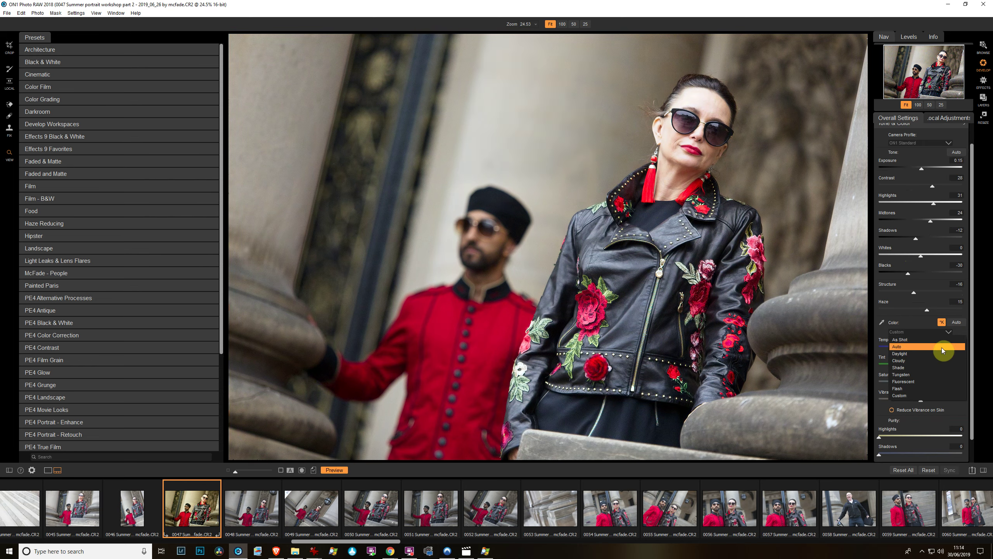
pyautogui.click(942, 359)
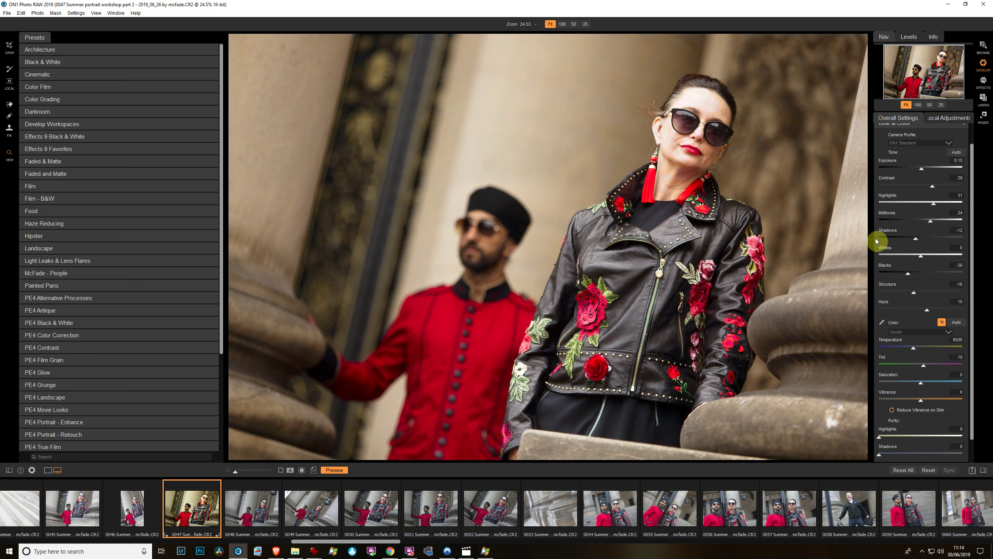
pyautogui.click(949, 332)
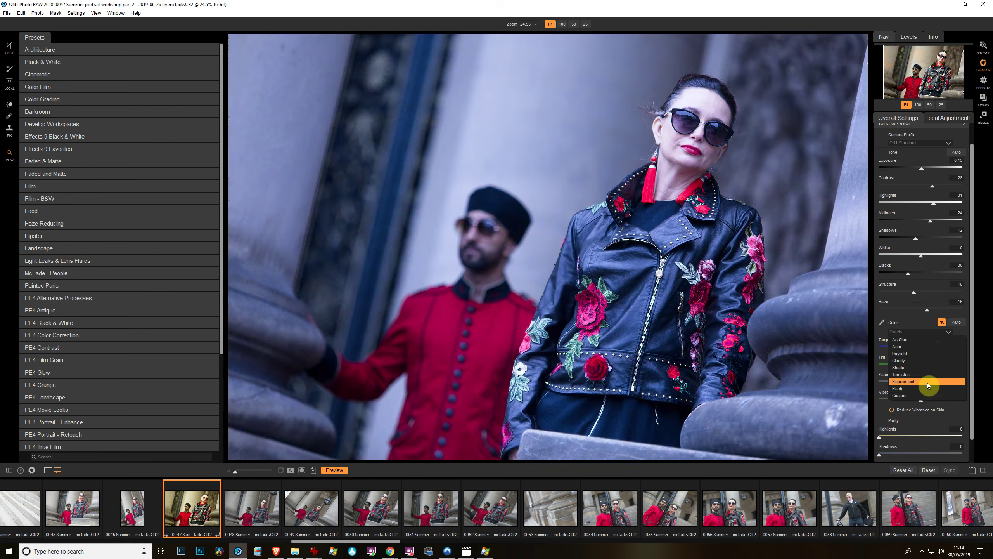
pyautogui.click(926, 362)
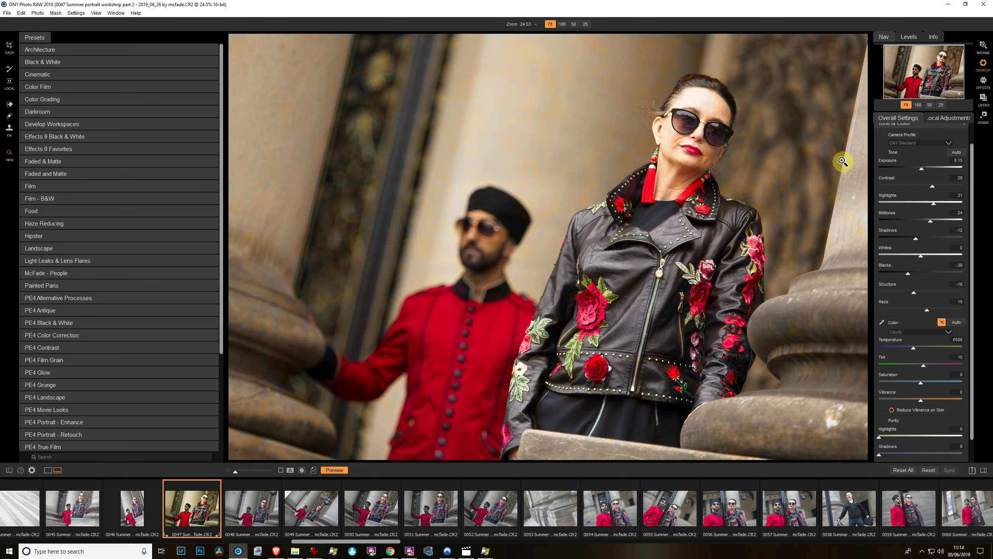
pyautogui.scroll(-1, 924, 336)
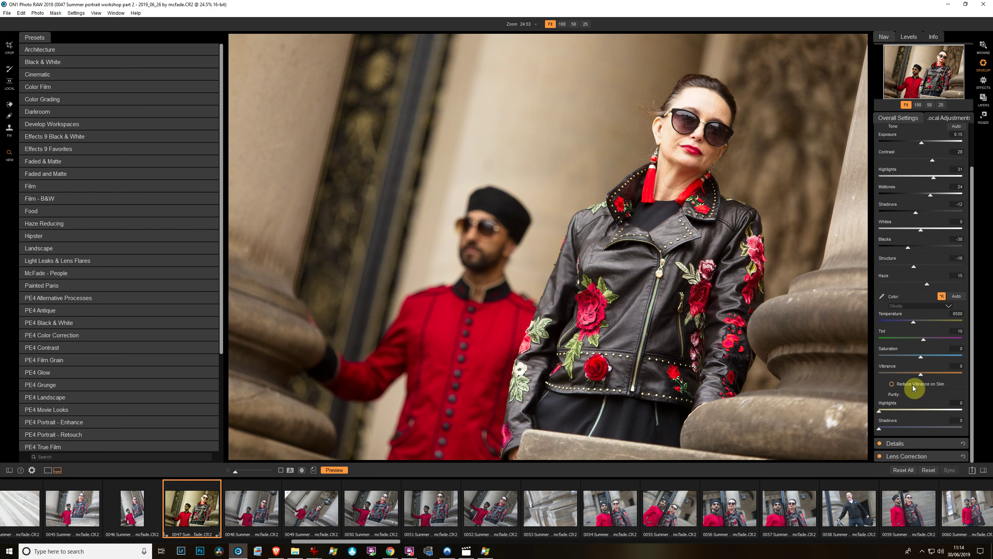
pyautogui.scroll(1, 953, 168)
pyautogui.scroll(1, 953, 168)
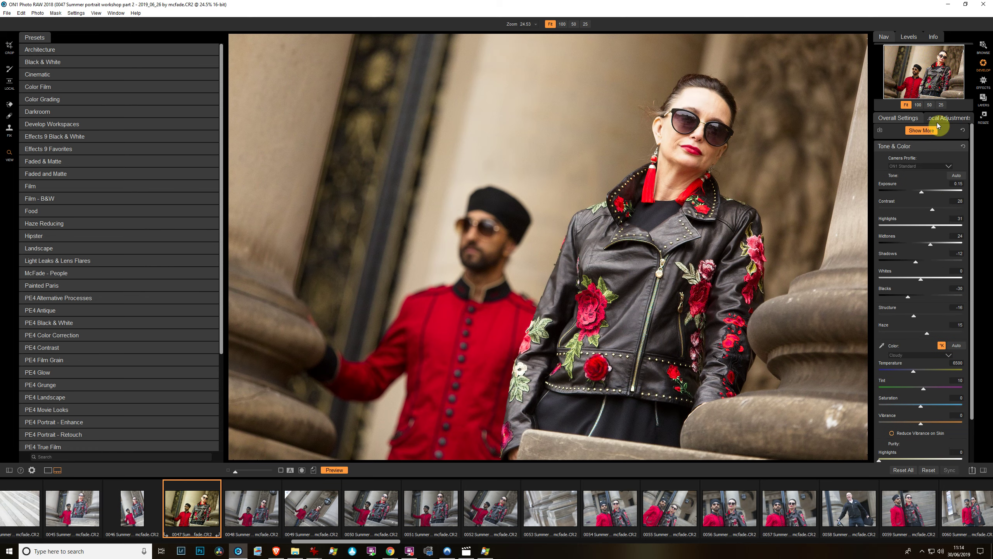
# Add a Glow filter with Amount 21, Halo 13 and Softlight blend mode
pyautogui.click(922, 145)
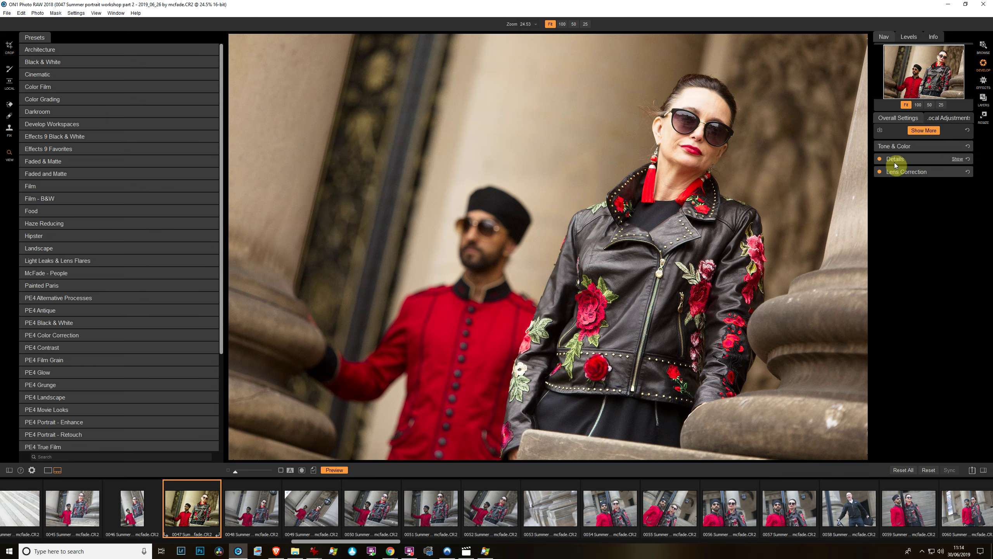
pyautogui.click(925, 130)
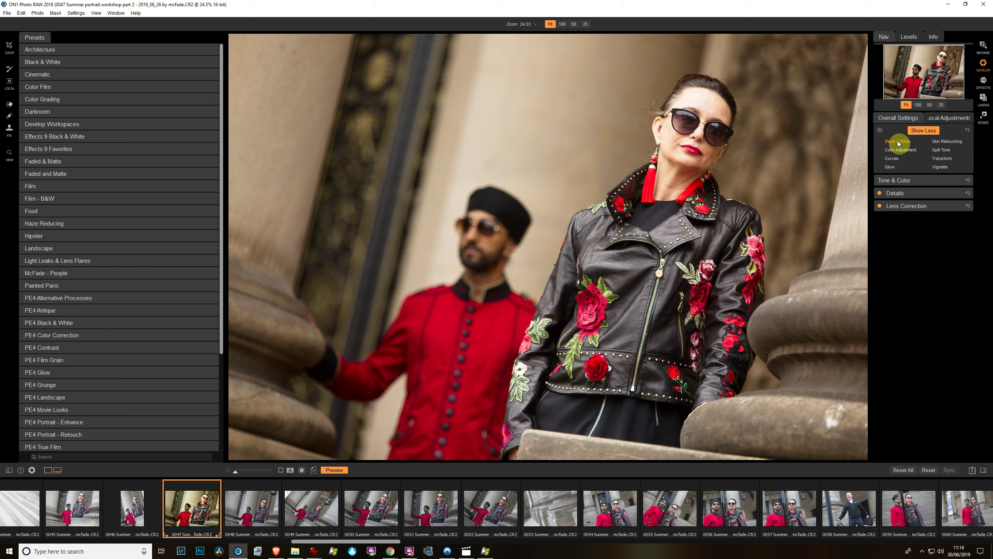
pyautogui.click(891, 167)
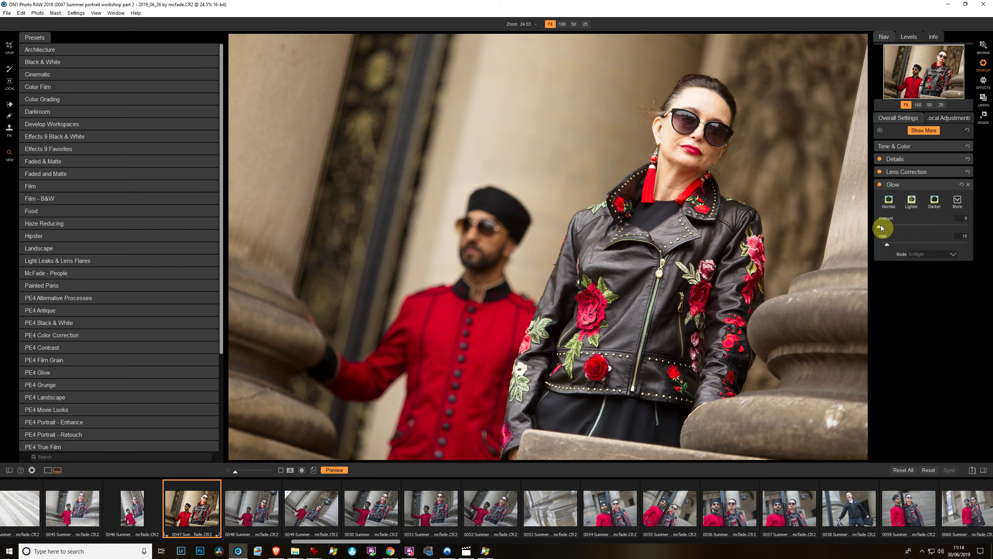
pyautogui.moveTo(882, 228); pyautogui.dragTo(941, 234)
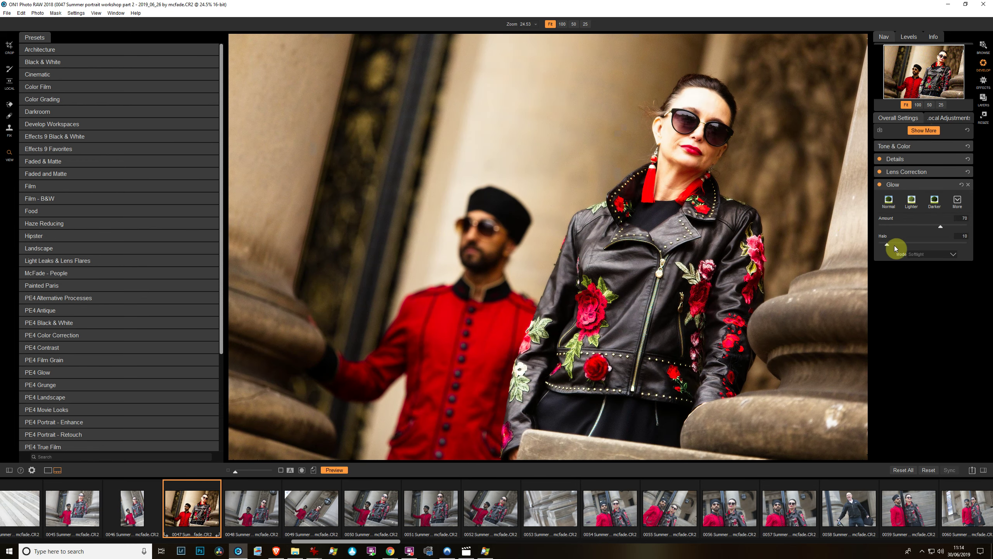
pyautogui.moveTo(889, 244); pyautogui.dragTo(906, 230)
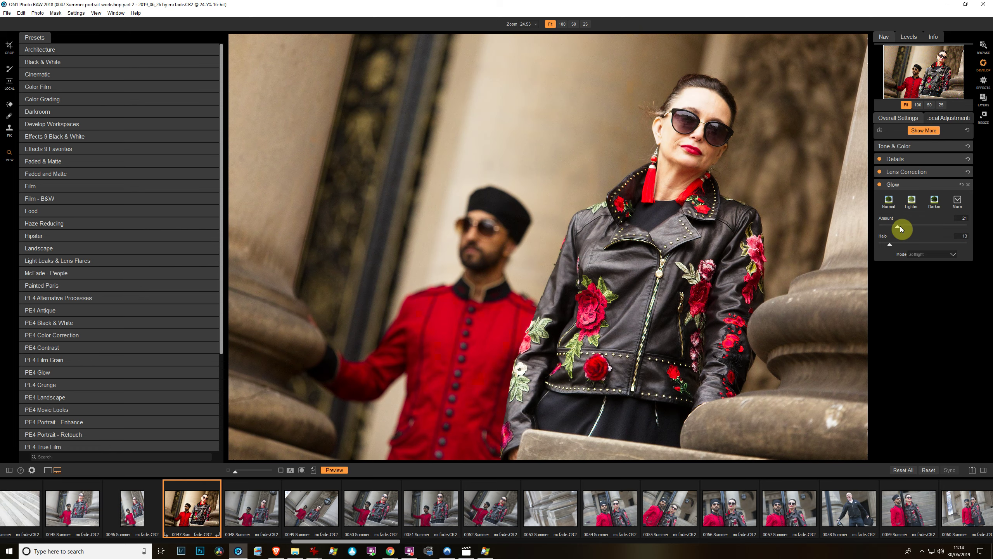
pyautogui.click(927, 255)
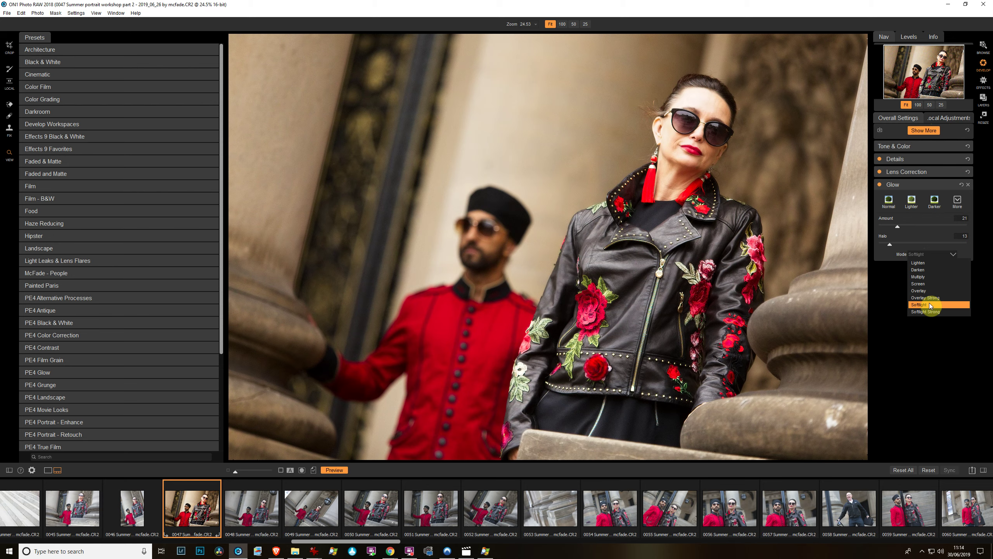
pyautogui.click(930, 305)
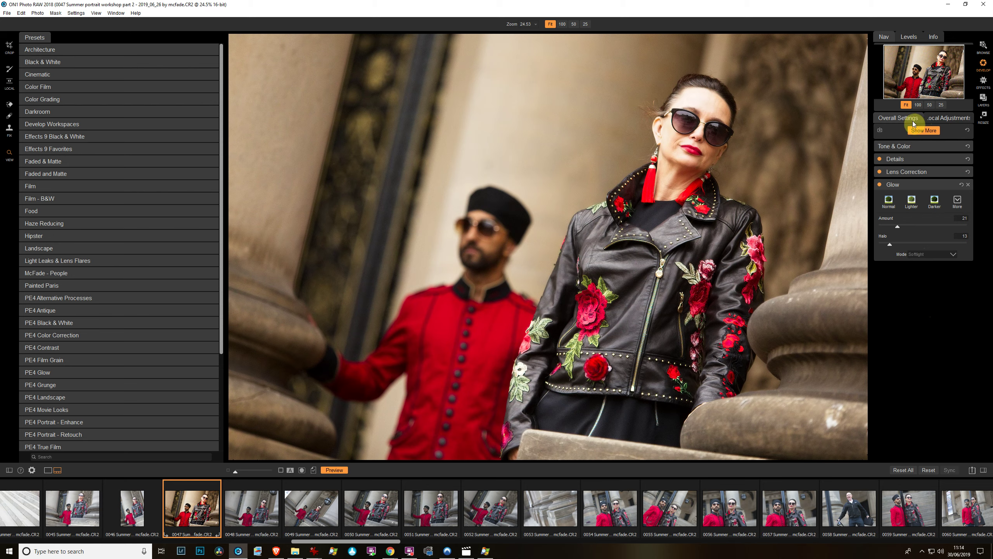
# Add a Split Tone filter using the Denim style with highlights Amount 26
pyautogui.click(923, 130)
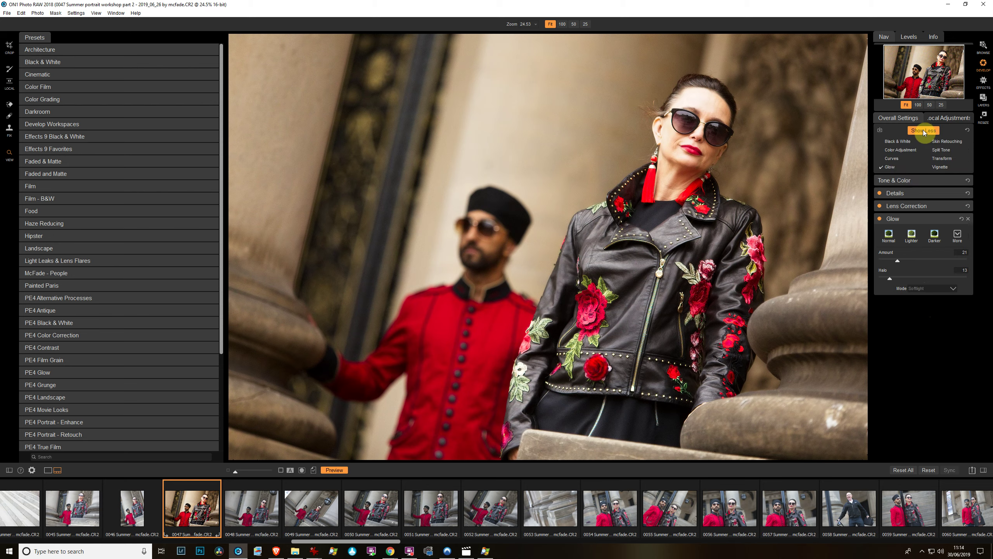
pyautogui.click(942, 151)
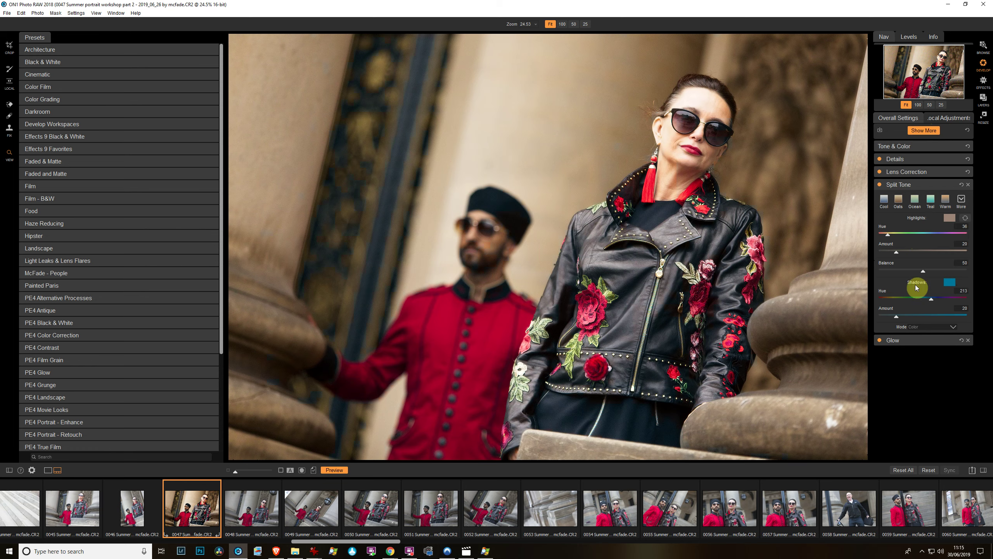
pyautogui.click(960, 197)
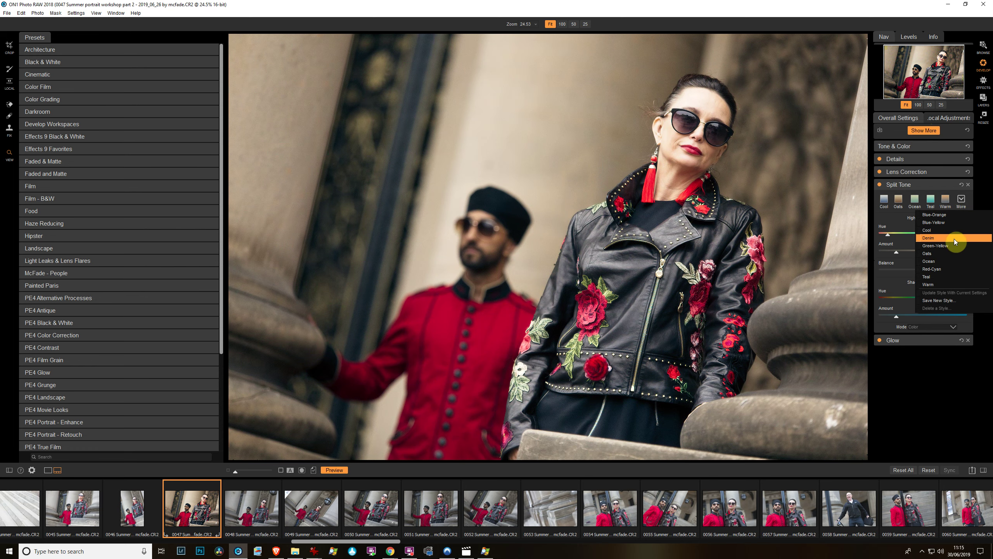
pyautogui.click(954, 237)
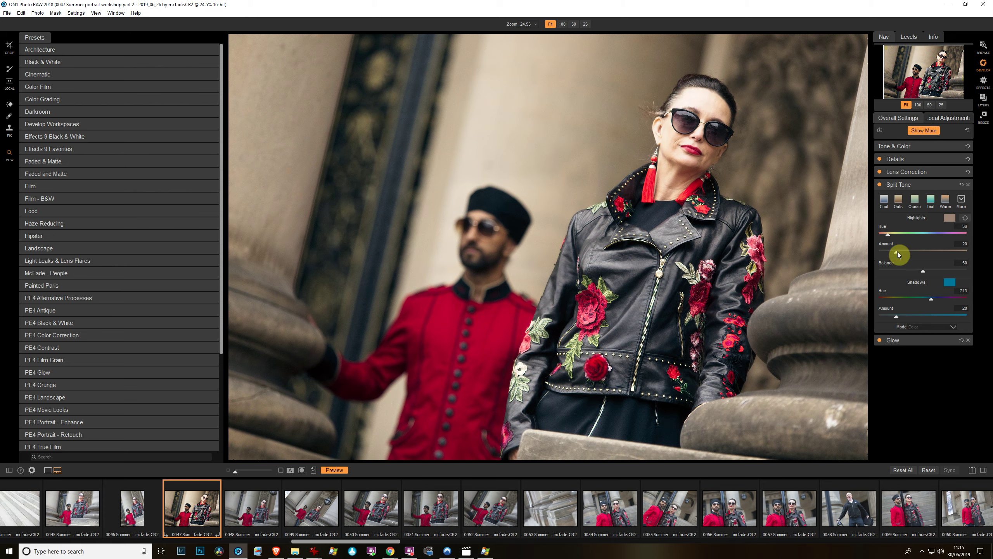
pyautogui.moveTo(897, 253); pyautogui.dragTo(948, 253)
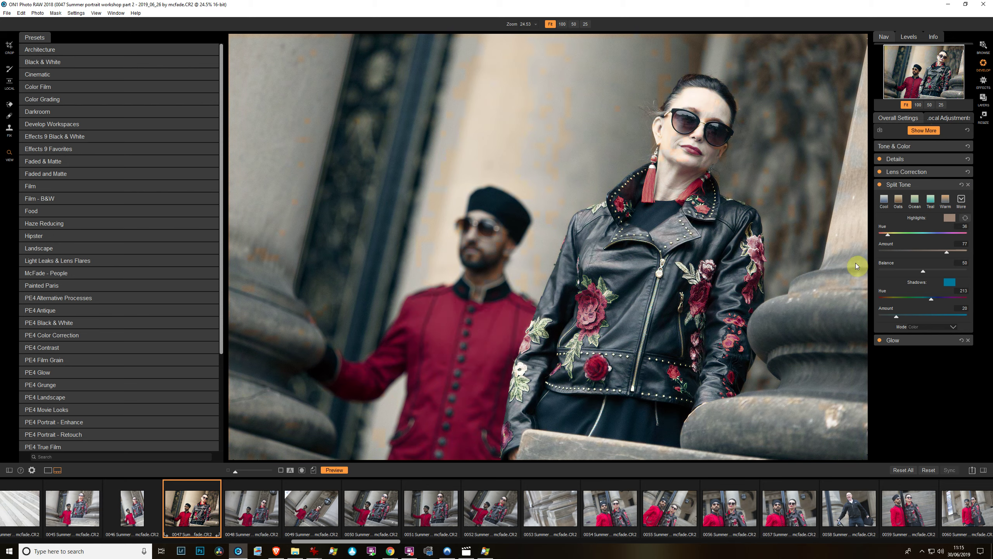
pyautogui.hotkey('ctrl', 'z')
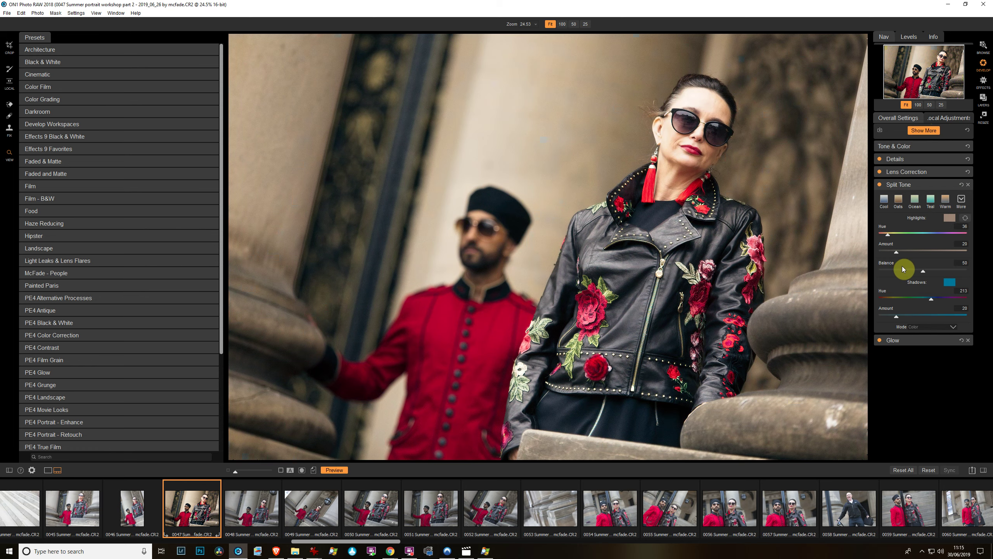
pyautogui.moveTo(903, 266); pyautogui.dragTo(906, 271)
pyautogui.click(935, 131)
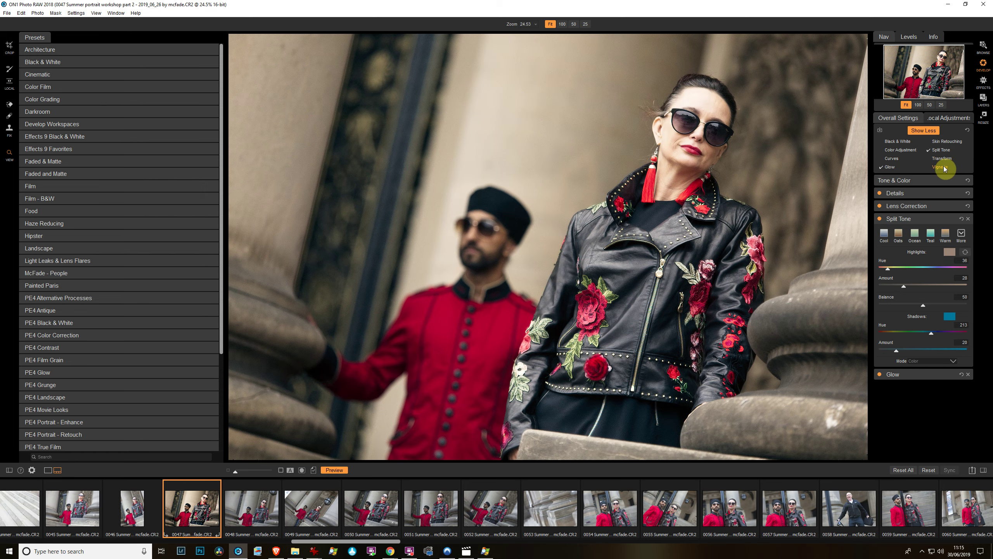
# Add a Vignette, preview the Subtle, Strong and Edges presets, and keep Big Softy
pyautogui.click(943, 167)
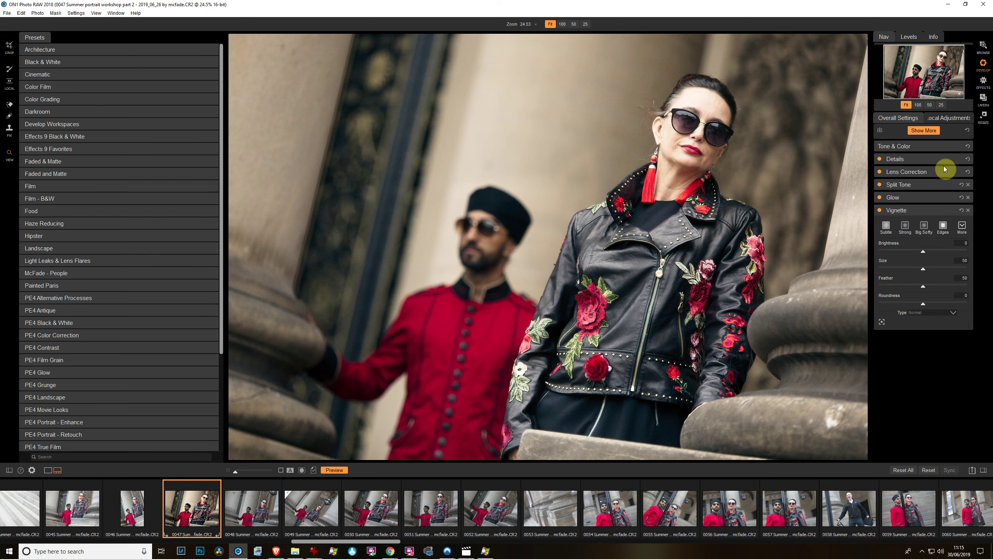
pyautogui.click(929, 226)
pyautogui.click(890, 227)
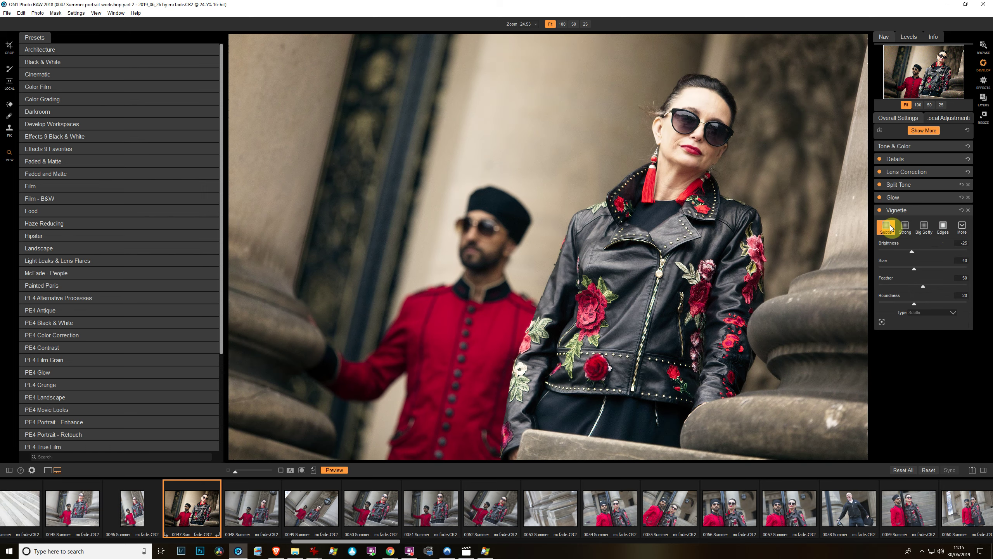
pyautogui.click(905, 231)
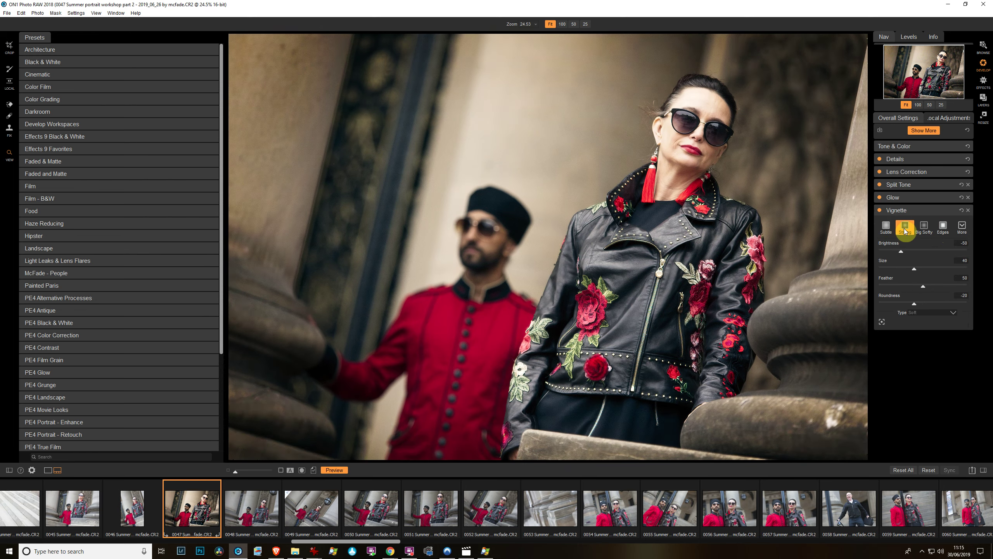
pyautogui.click(927, 231)
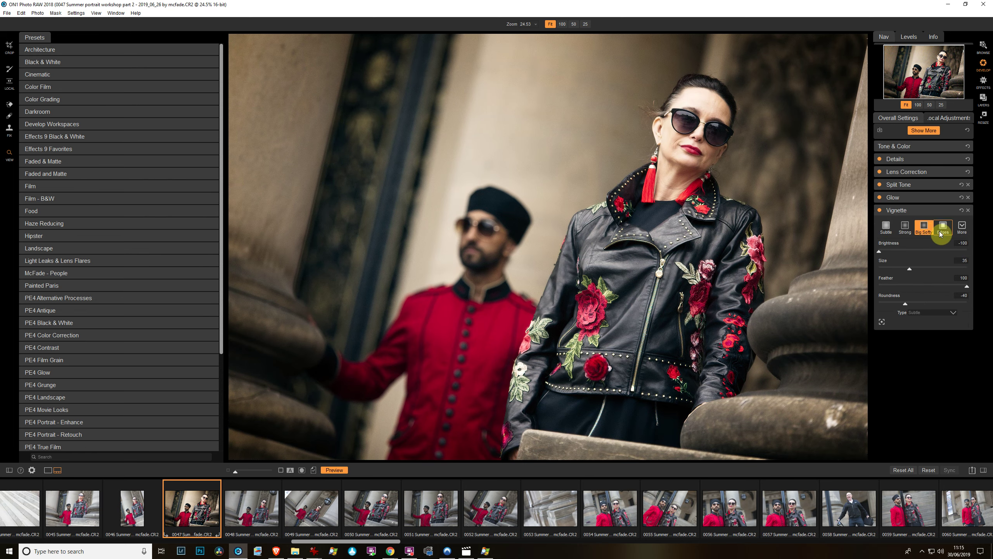
pyautogui.click(943, 232)
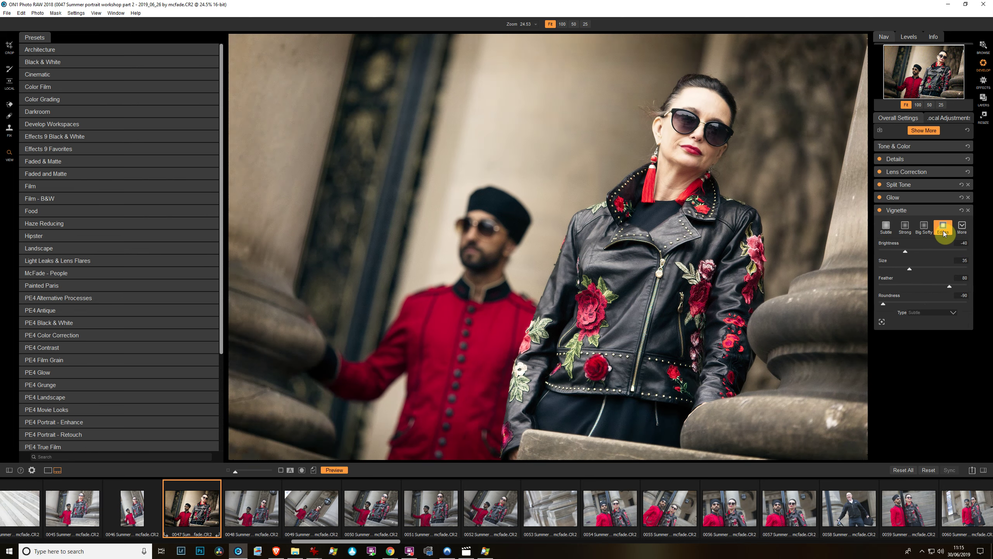
pyautogui.click(924, 226)
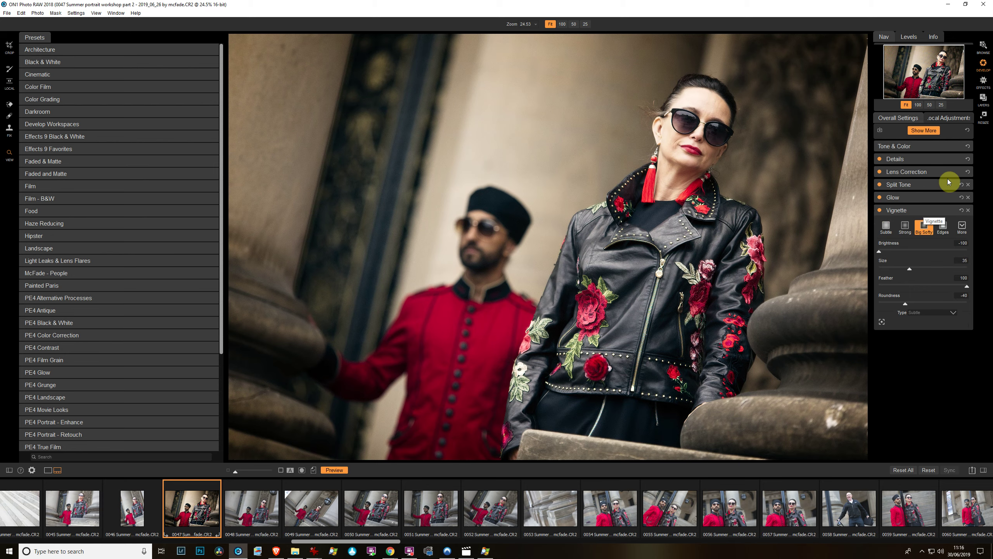
# Switch to the Effects module and bring up the Add Filter list
pyautogui.click(984, 82)
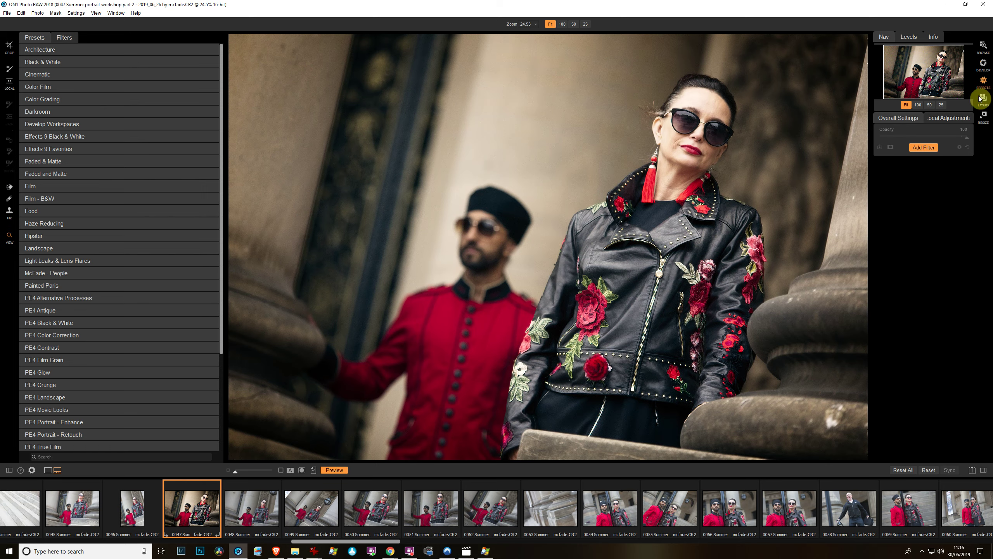
pyautogui.click(926, 147)
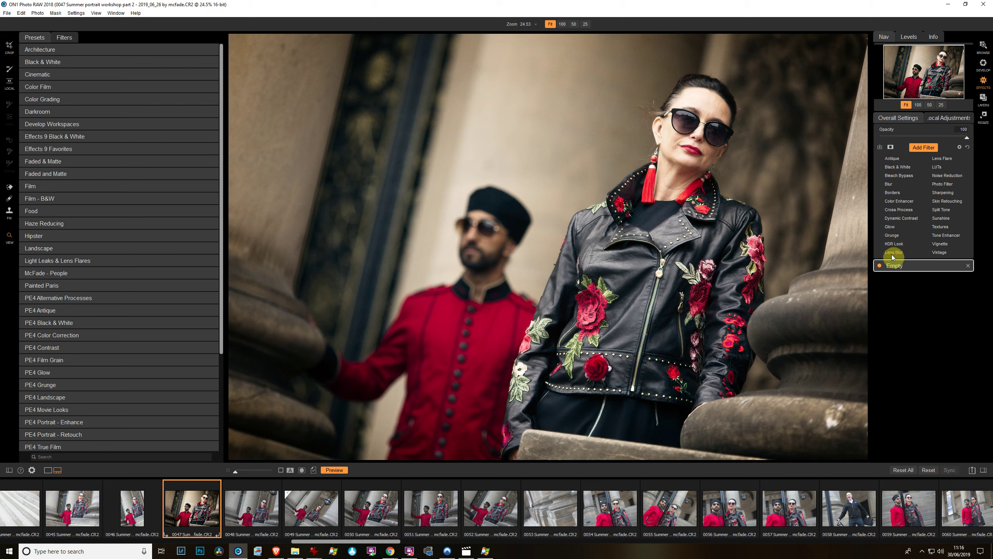
# Add Bleach Bypass and compare its Strong, Lighter and Normal presets
pyautogui.click(898, 175)
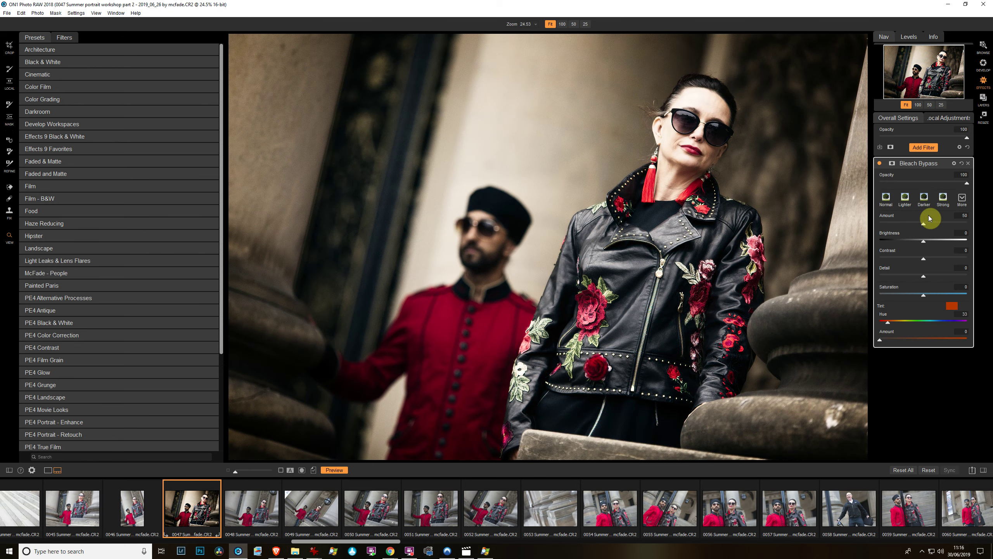
pyautogui.click(945, 201)
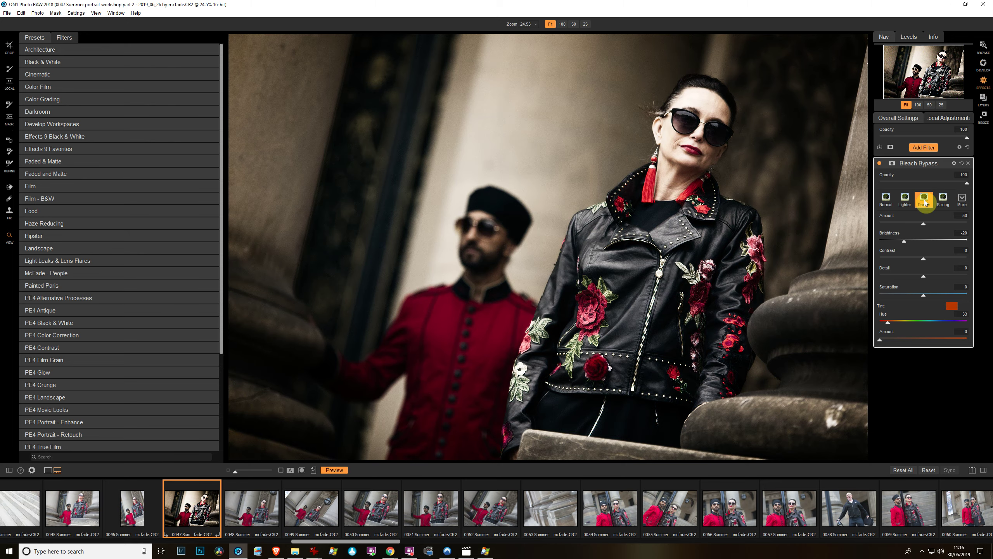
pyautogui.click(905, 199)
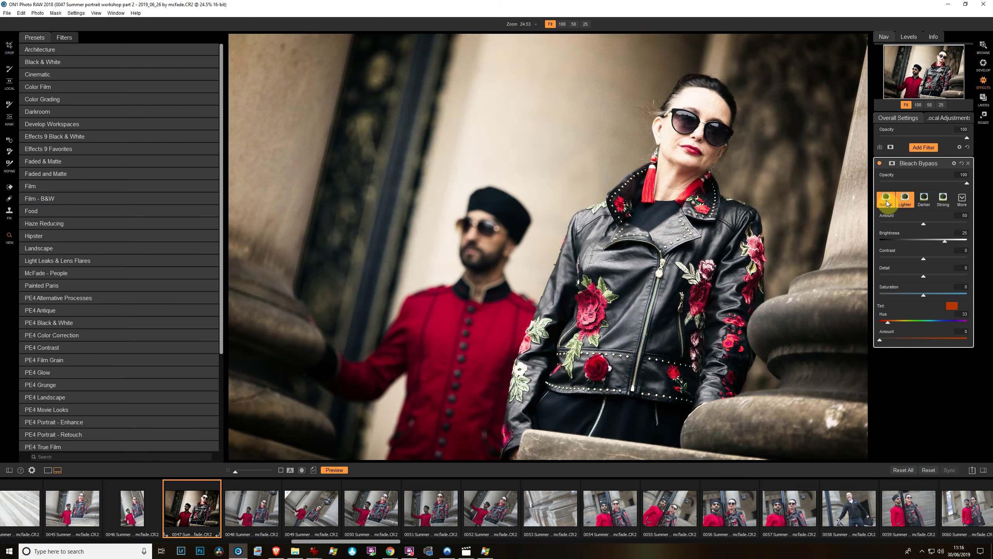
pyautogui.click(887, 199)
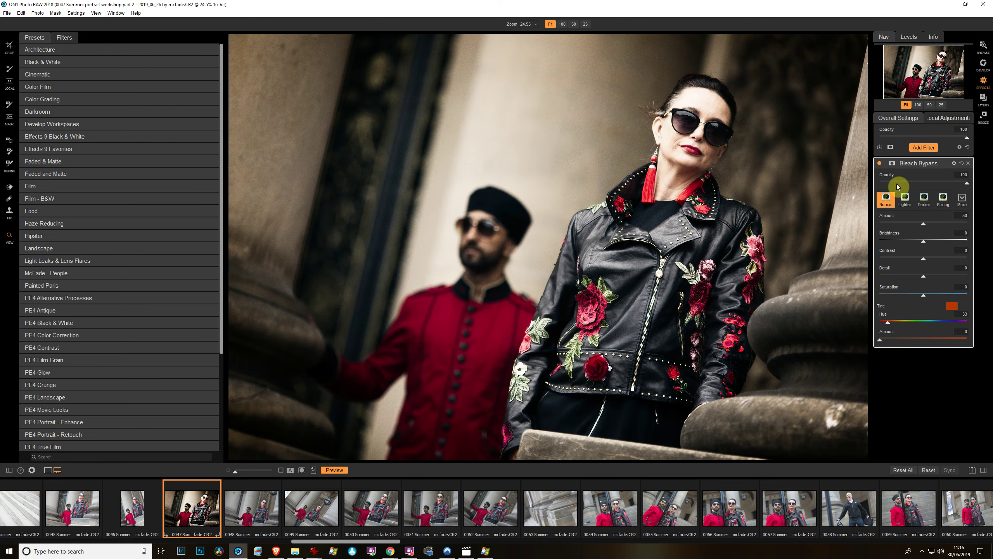
# Set Bleach Bypass opacity to 72, amount to 70 and detail to 10
pyautogui.moveTo(898, 187)
pyautogui.mouseDown()
pyautogui.moveTo(881, 182)
pyautogui.moveTo(969, 182)
pyautogui.moveTo(884, 182)
pyautogui.mouseUp()
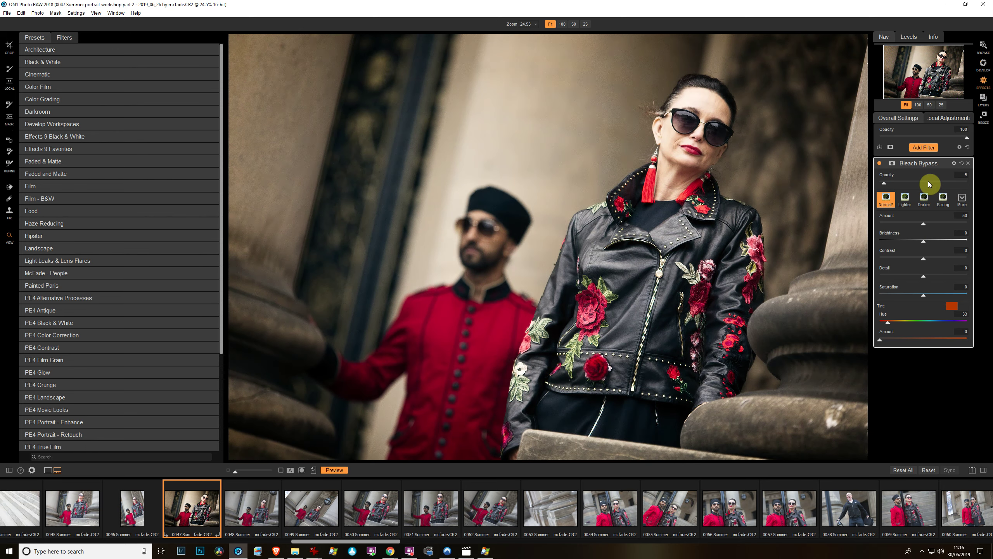
pyautogui.click(929, 183)
pyautogui.click(927, 224)
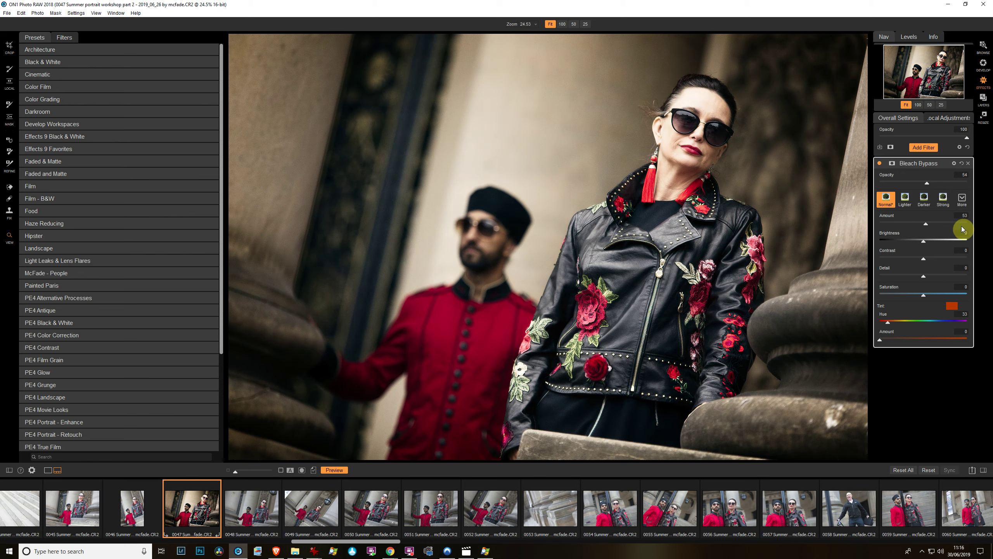
pyautogui.click(941, 224)
pyautogui.moveTo(927, 183); pyautogui.dragTo(866, 186)
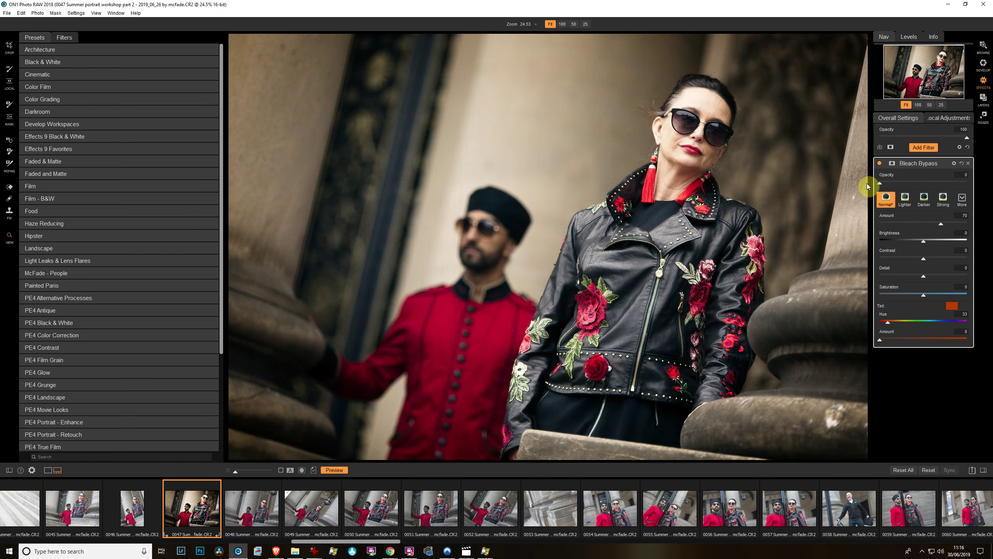
pyautogui.moveTo(955, 183); pyautogui.dragTo(944, 184)
pyautogui.moveTo(924, 276)
pyautogui.mouseDown()
pyautogui.moveTo(981, 280)
pyautogui.moveTo(919, 279)
pyautogui.mouseUp()
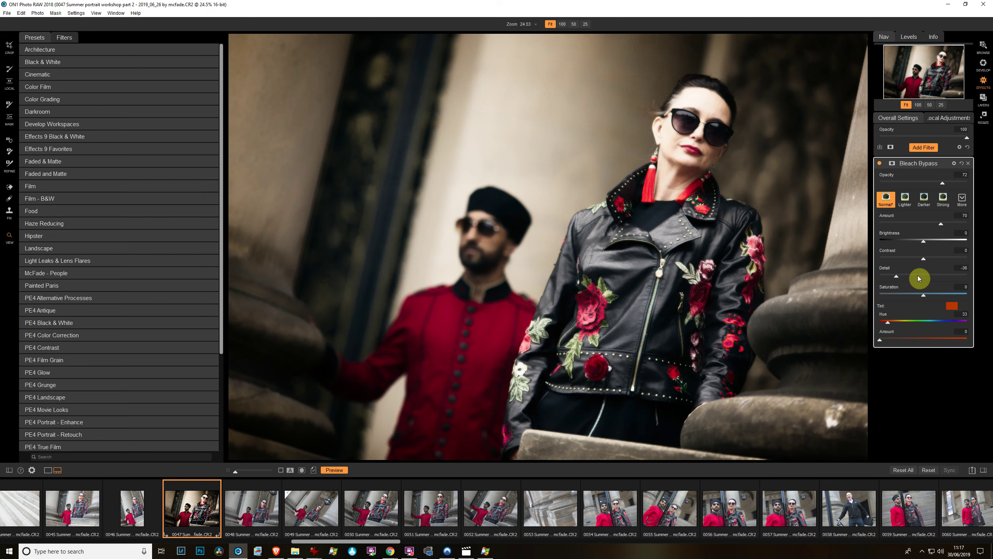
pyautogui.moveTo(920, 279)
pyautogui.mouseDown()
pyautogui.moveTo(966, 281)
pyautogui.moveTo(935, 281)
pyautogui.mouseUp()
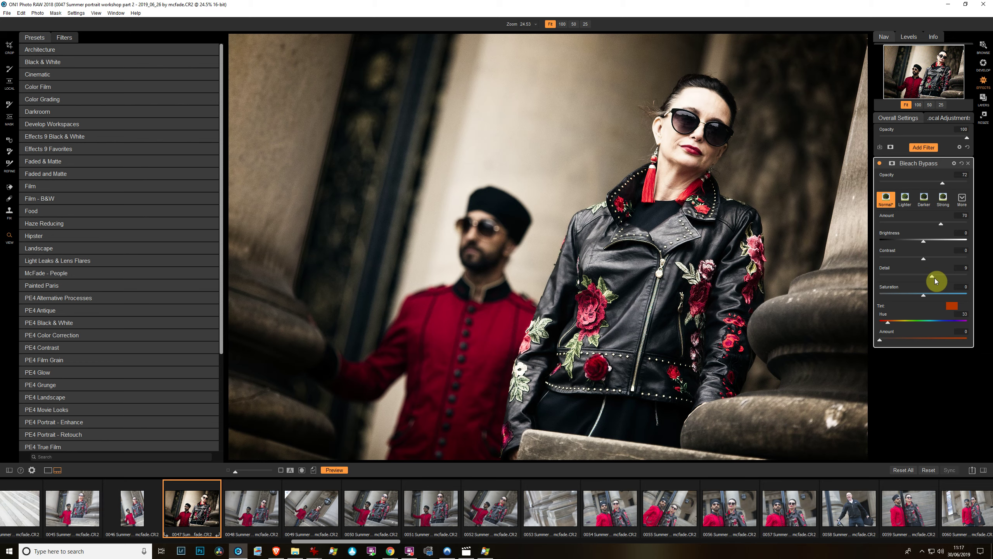
pyautogui.moveTo(935, 281); pyautogui.dragTo(935, 280)
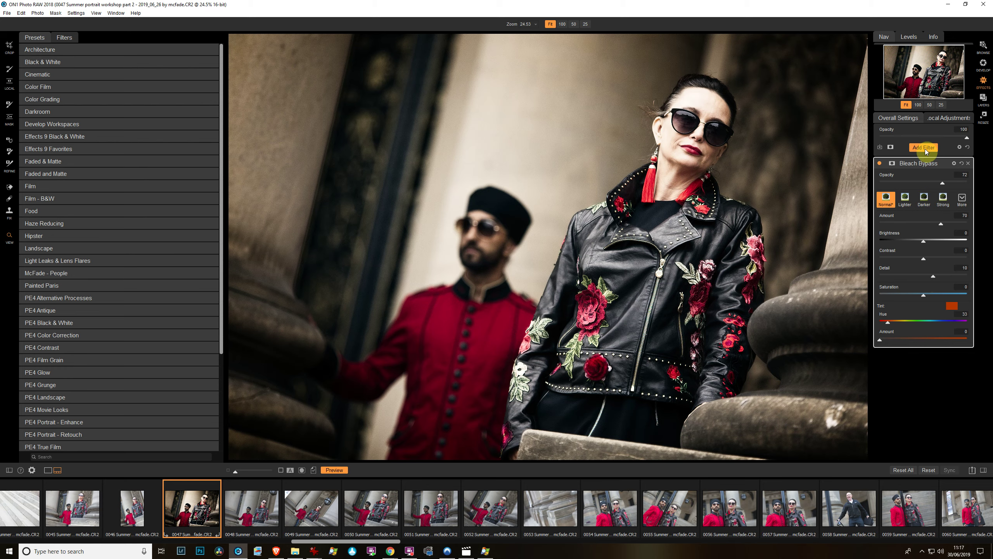
# Toggle Bleach Bypass off and on to compare, and start another filter
pyautogui.click(880, 164)
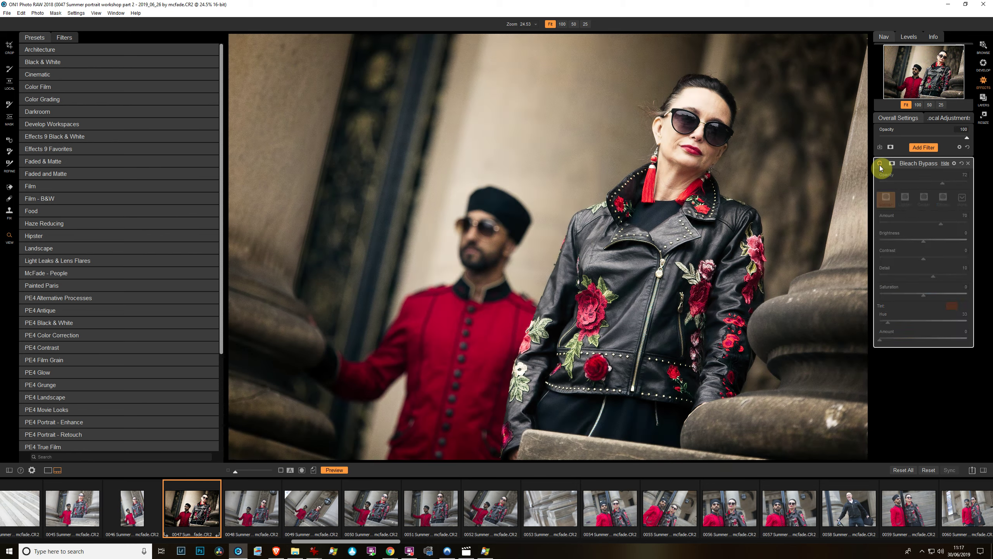
pyautogui.click(880, 164)
pyautogui.click(880, 164)
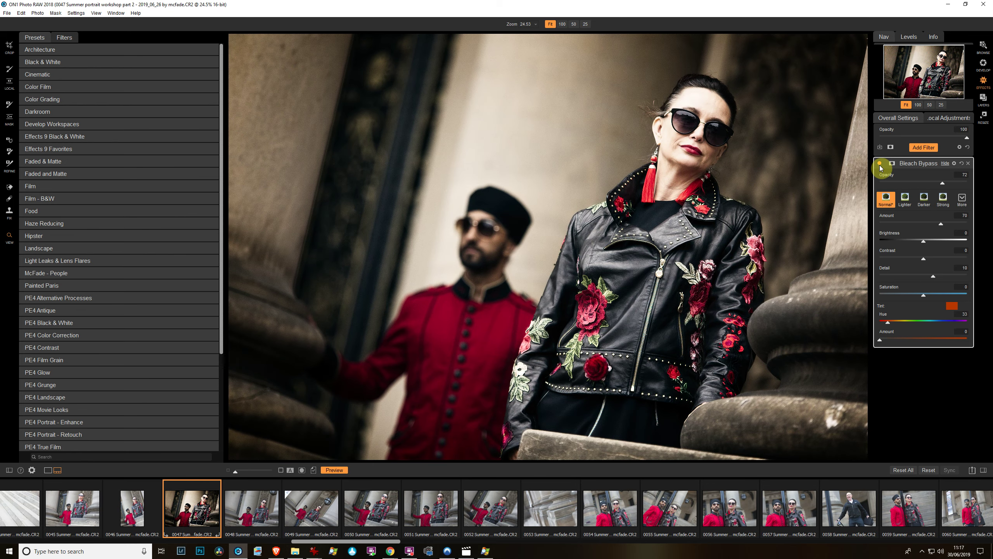
pyautogui.click(920, 148)
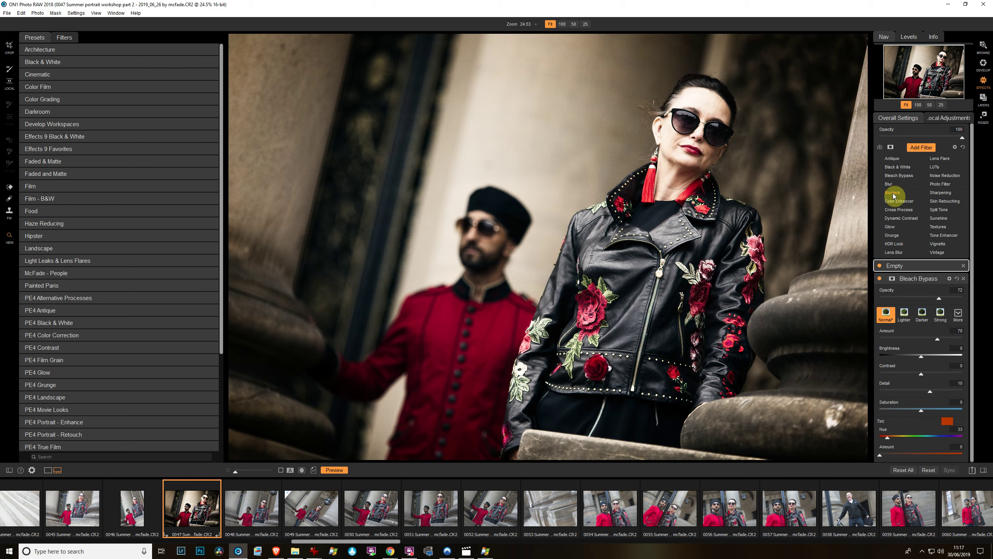
# Add Borders and try the White, Instant, Digital and Film 35mm Dirty 002 frames
pyautogui.click(893, 193)
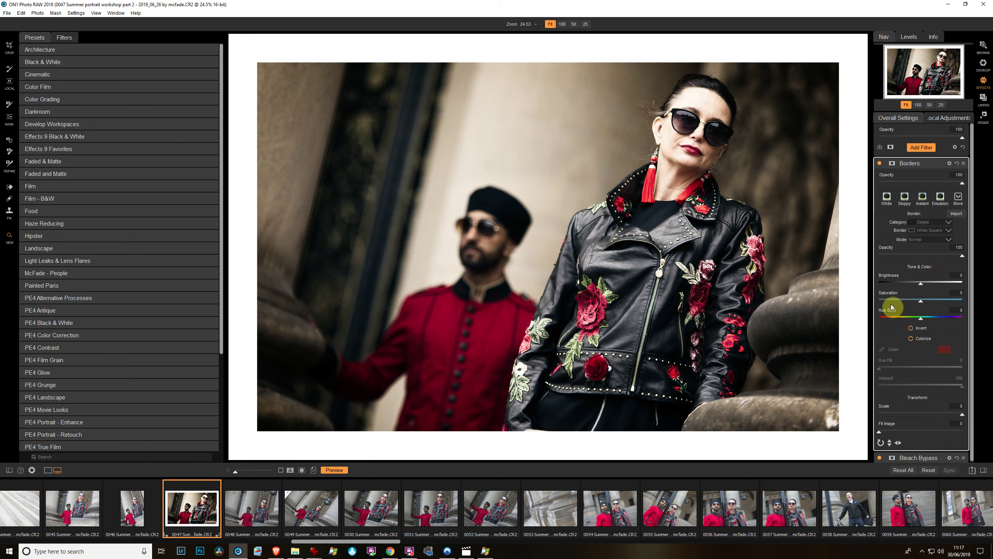
pyautogui.click(893, 201)
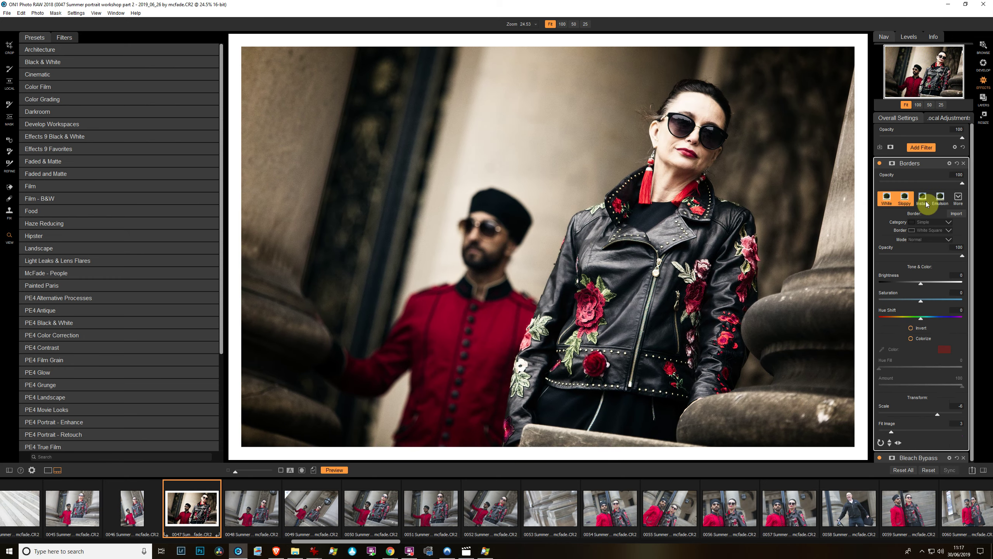
pyautogui.click(924, 202)
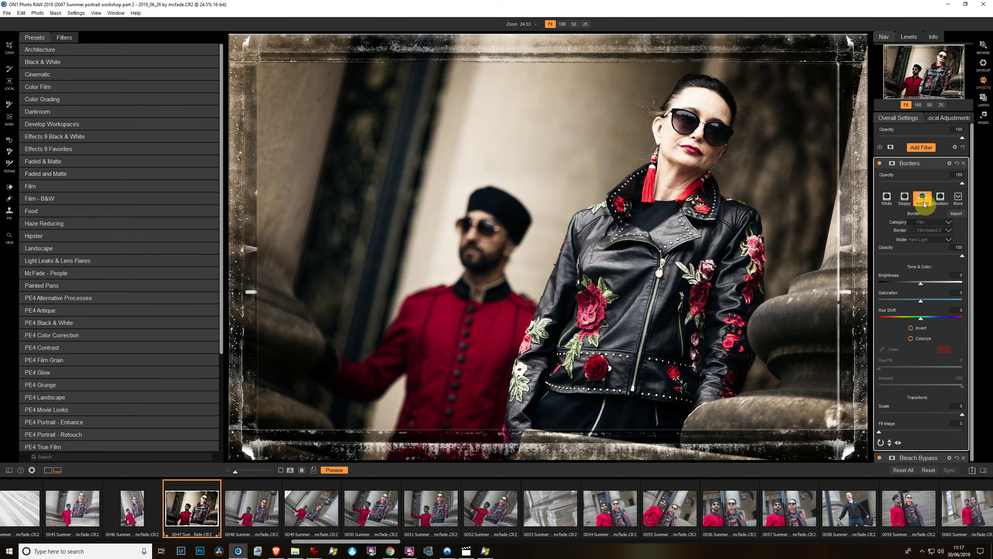
pyautogui.click(948, 226)
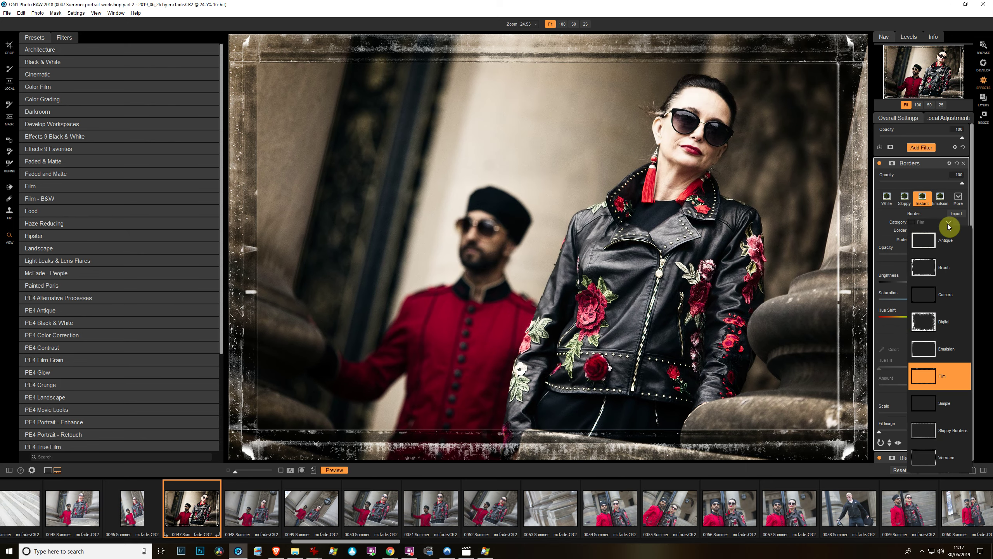
pyautogui.click(933, 322)
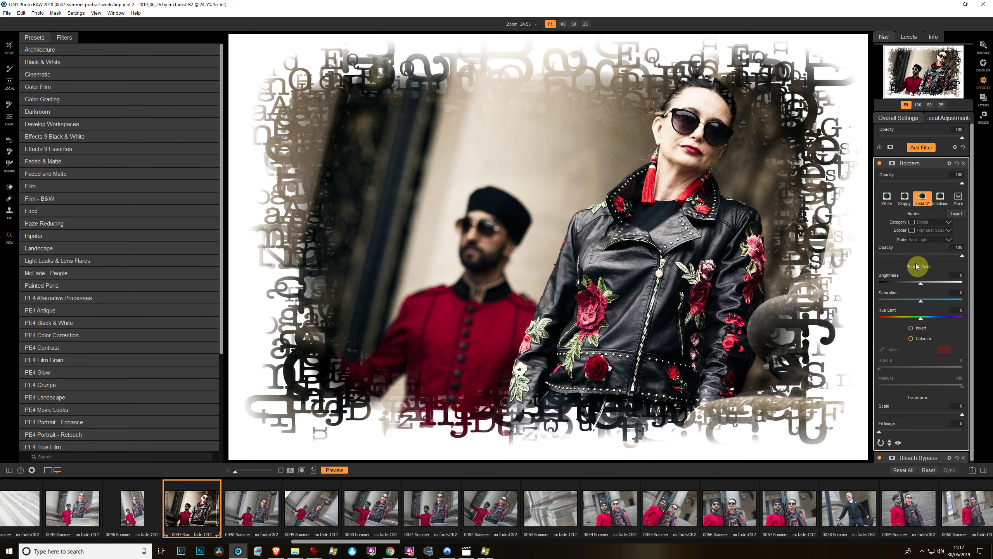
pyautogui.click(938, 226)
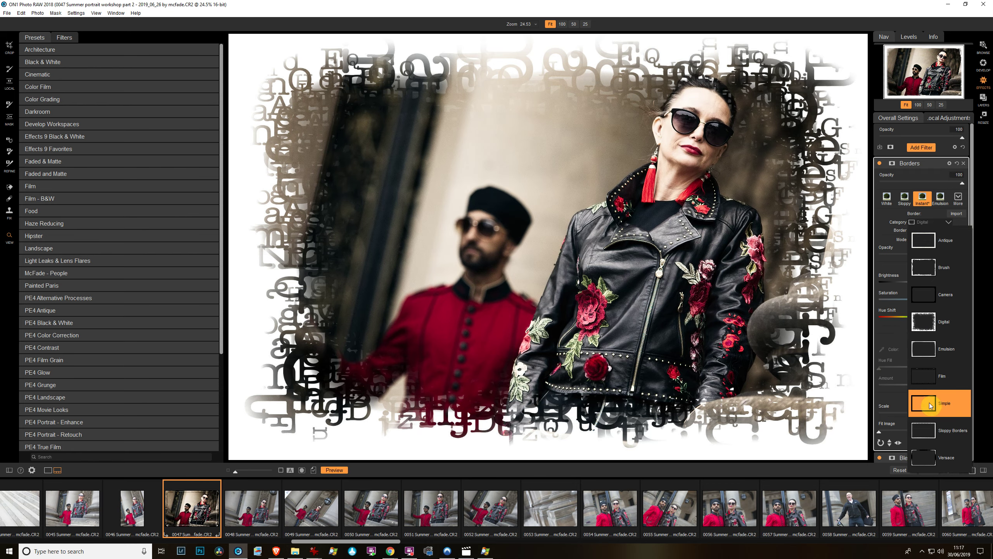
pyautogui.click(931, 380)
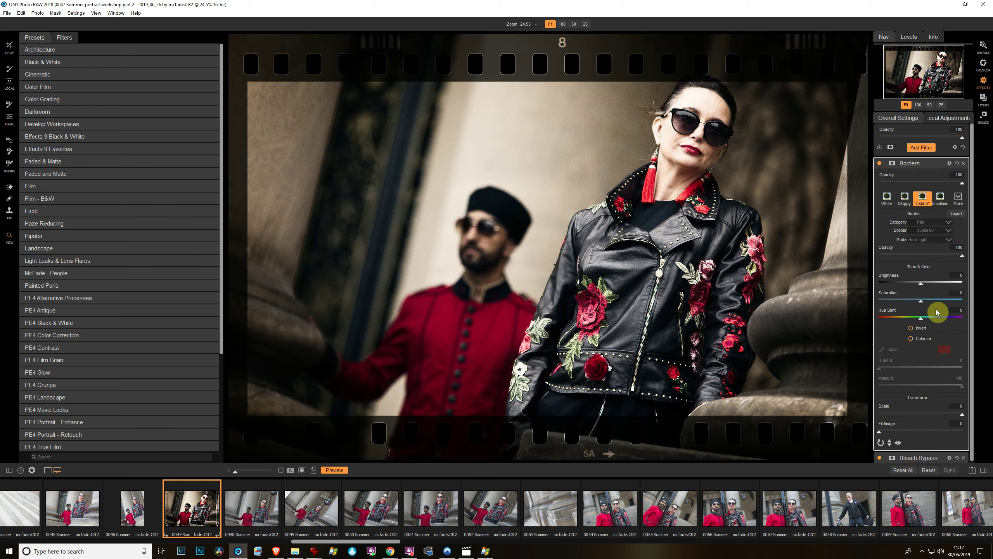
pyautogui.click(938, 234)
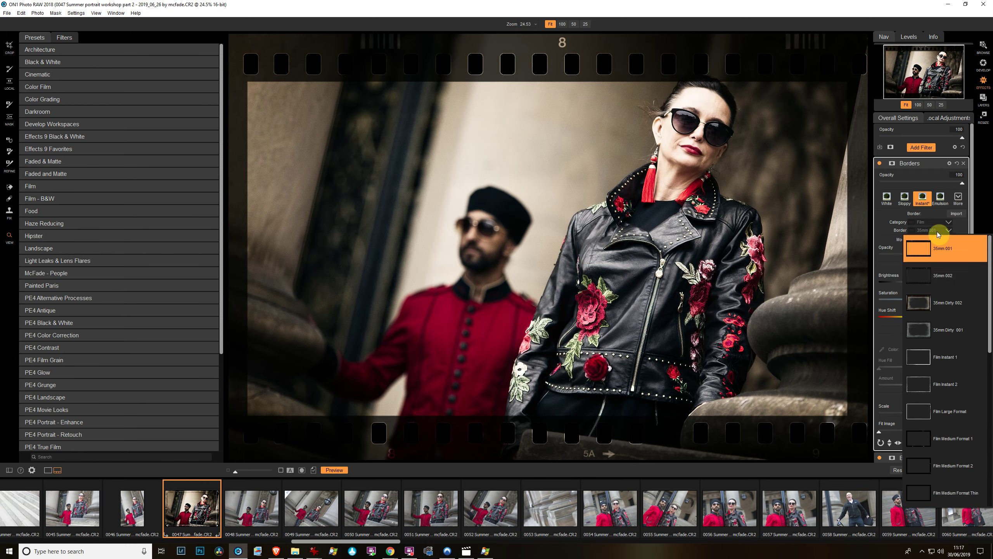
pyautogui.click(928, 301)
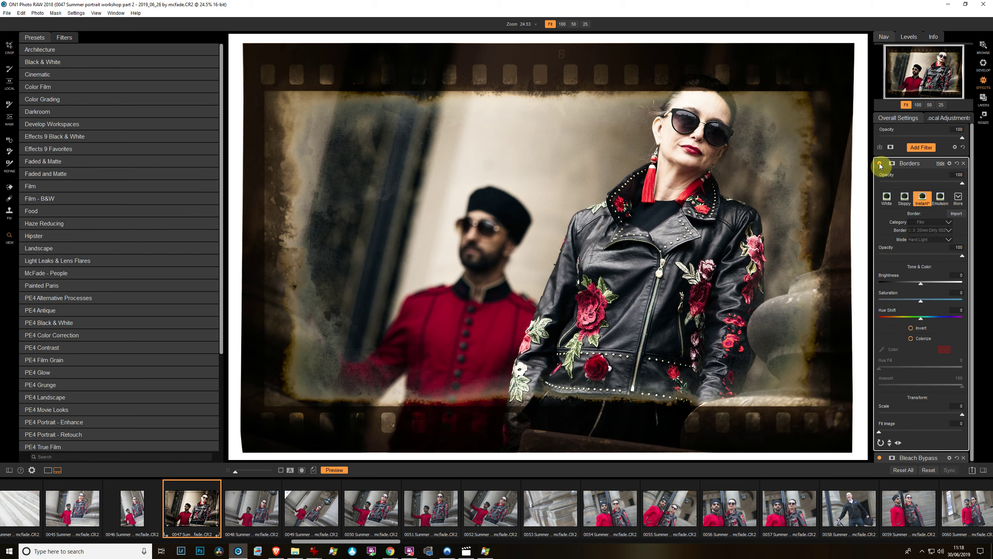
# Delete the Borders filter and add Color Enhancer above Bleach Bypass
pyautogui.click(963, 165)
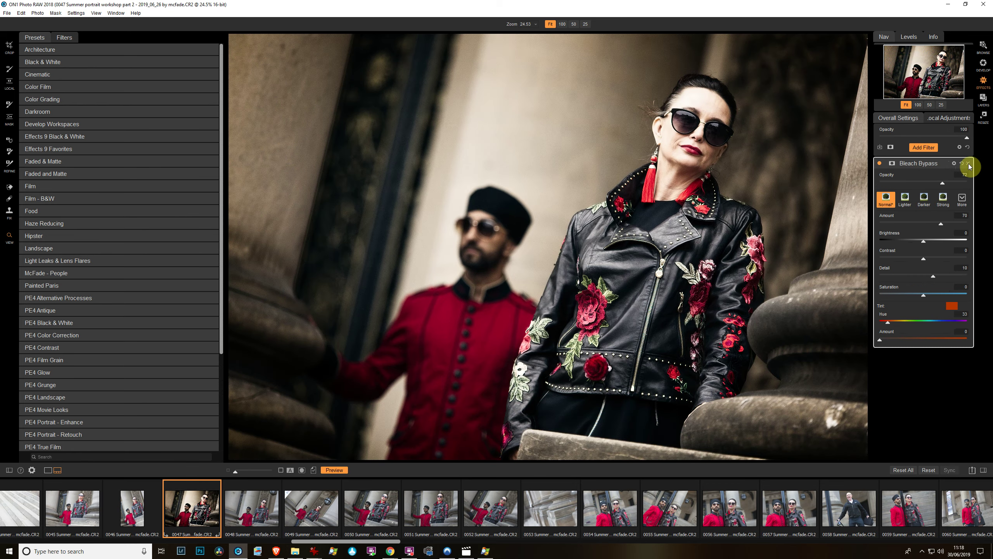
pyautogui.click(919, 149)
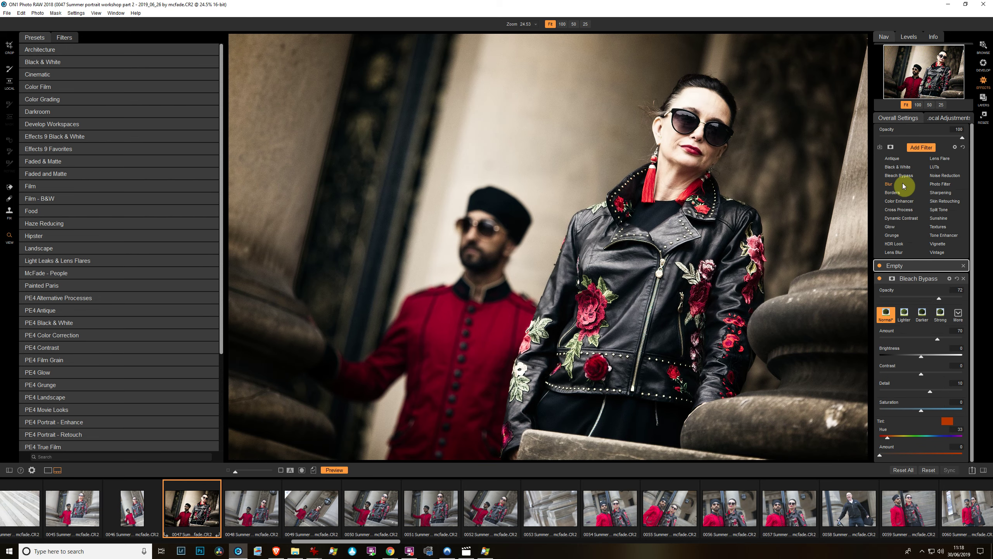
pyautogui.click(898, 201)
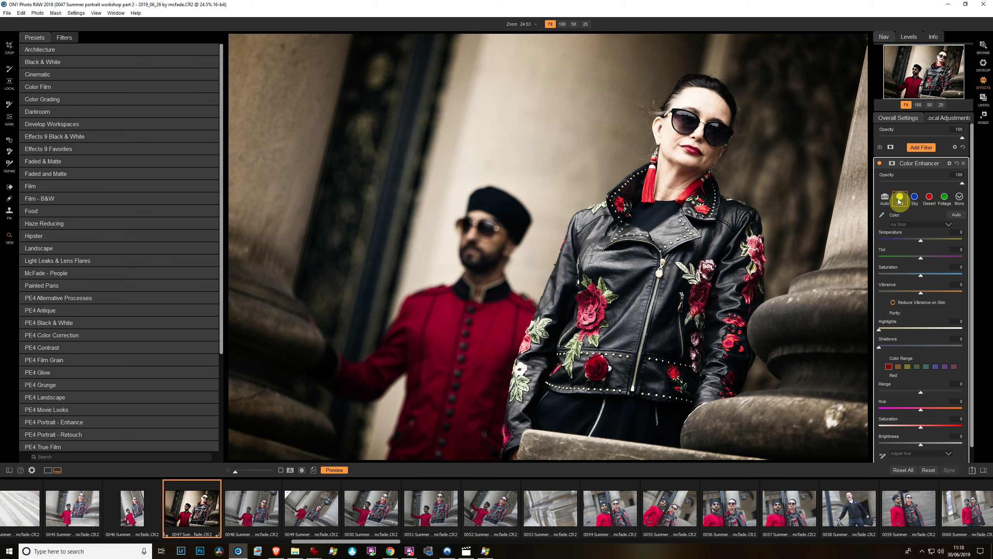
# Apply the Red Enhancer style, target the red range, and set saturation 30 and brightness 22
pyautogui.click(959, 198)
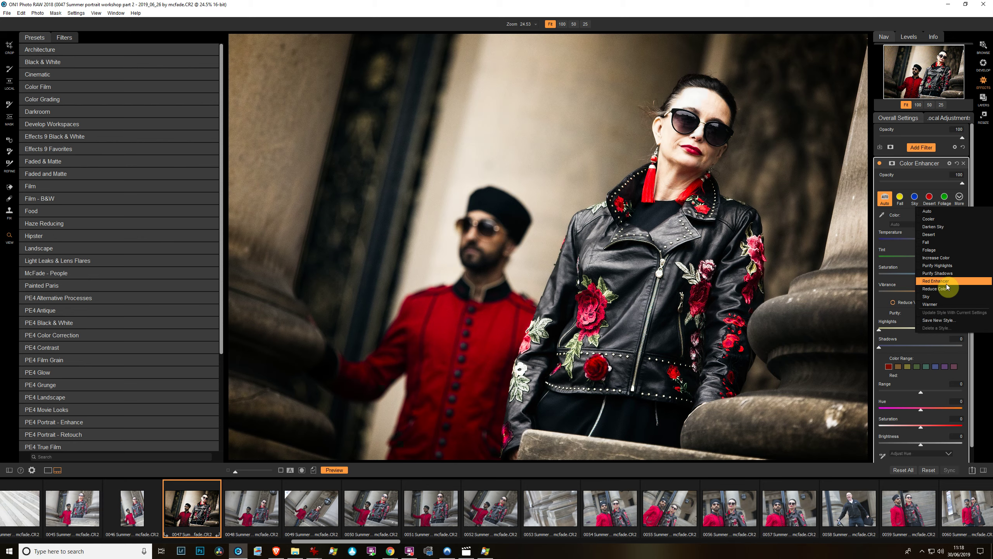
pyautogui.click(947, 283)
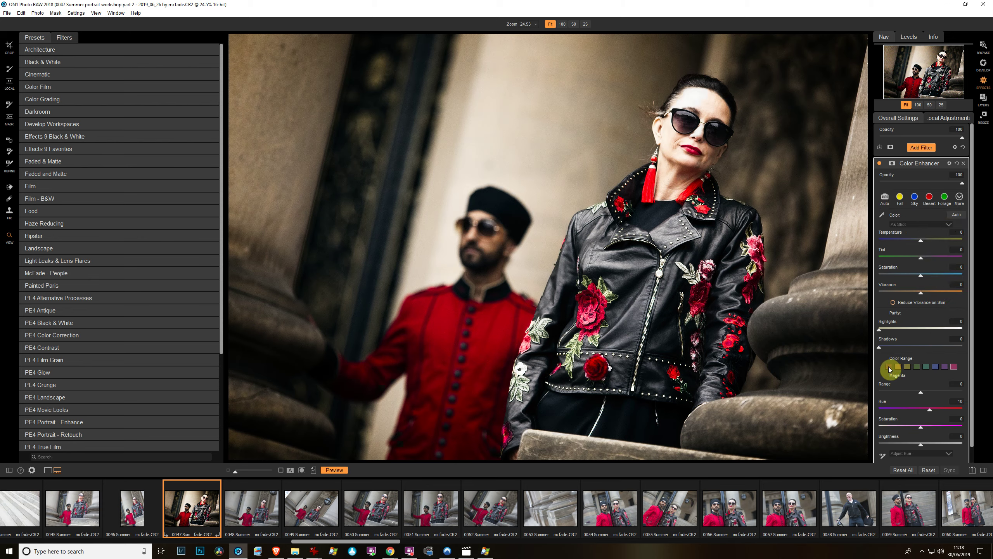
pyautogui.click(889, 367)
pyautogui.click(899, 367)
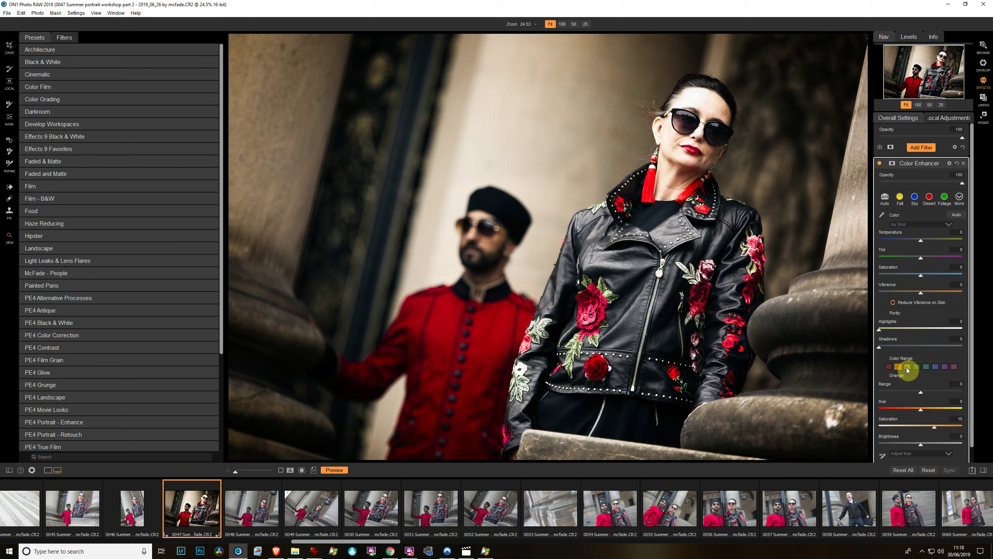
pyautogui.click(918, 368)
pyautogui.click(890, 368)
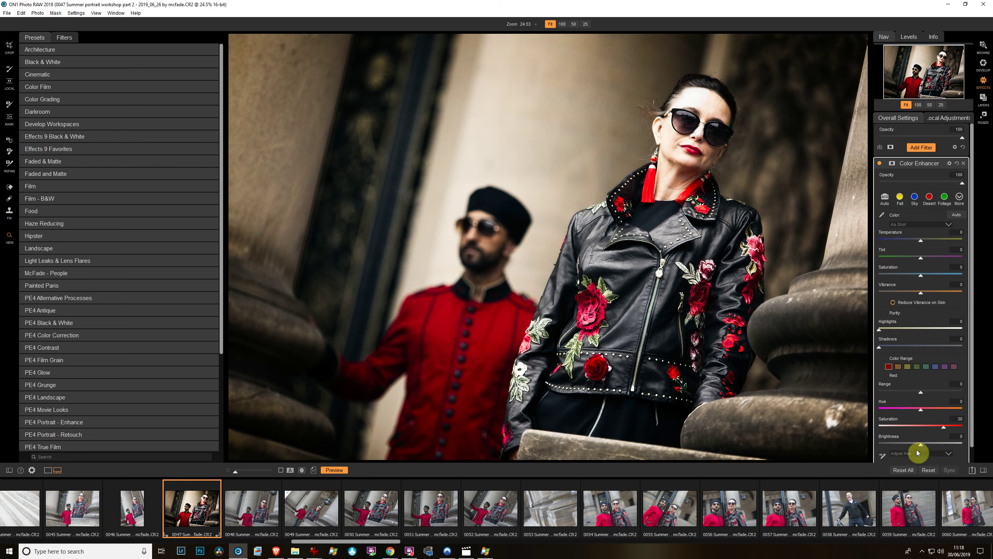
pyautogui.moveTo(921, 445)
pyautogui.mouseDown()
pyautogui.moveTo(969, 450)
pyautogui.moveTo(951, 454)
pyautogui.mouseUp()
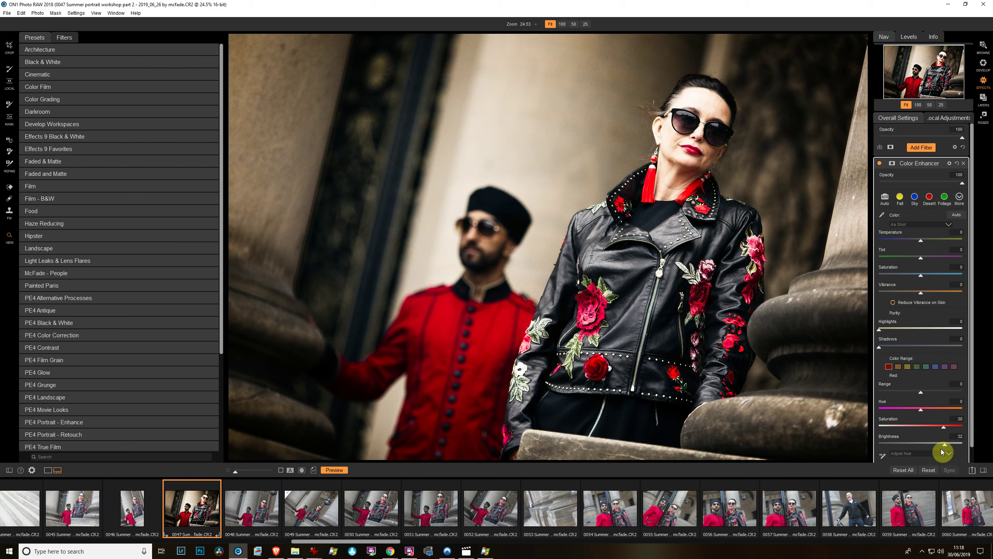
pyautogui.moveTo(951, 454); pyautogui.dragTo(955, 453)
# Set the targeted on-photo adjustment to Hue and drag across the red roses to set red hue to -21
pyautogui.click(889, 454)
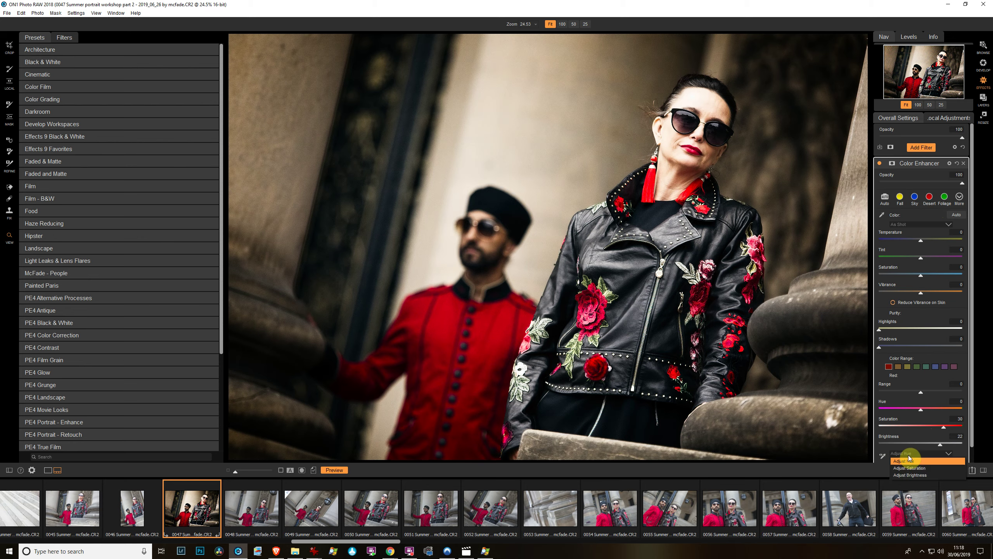
pyautogui.click(882, 456)
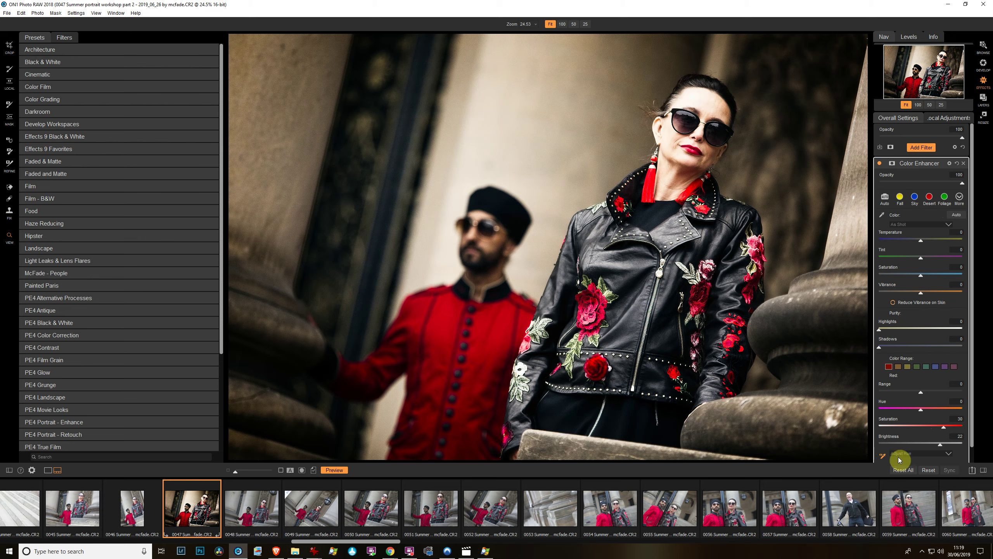
pyautogui.click(902, 455)
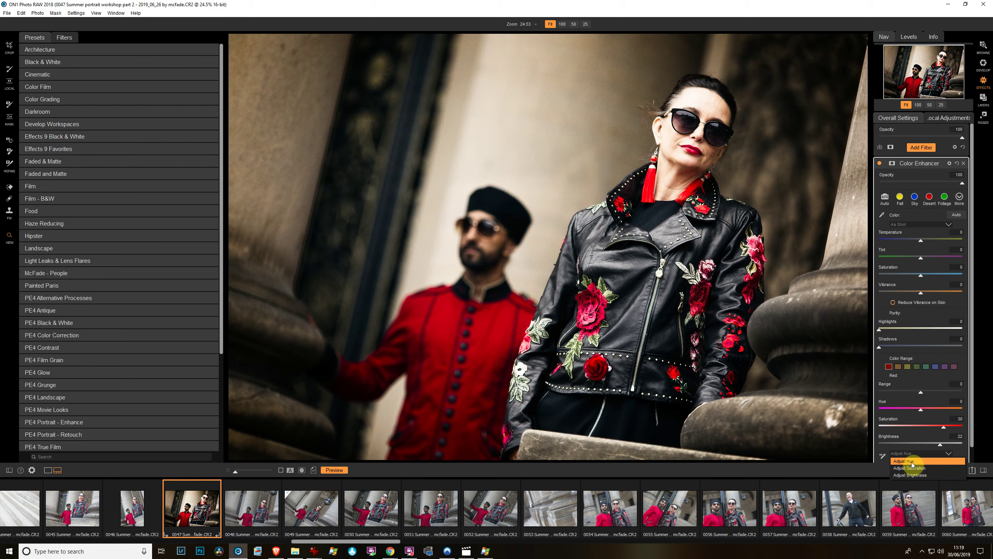
pyautogui.click(911, 462)
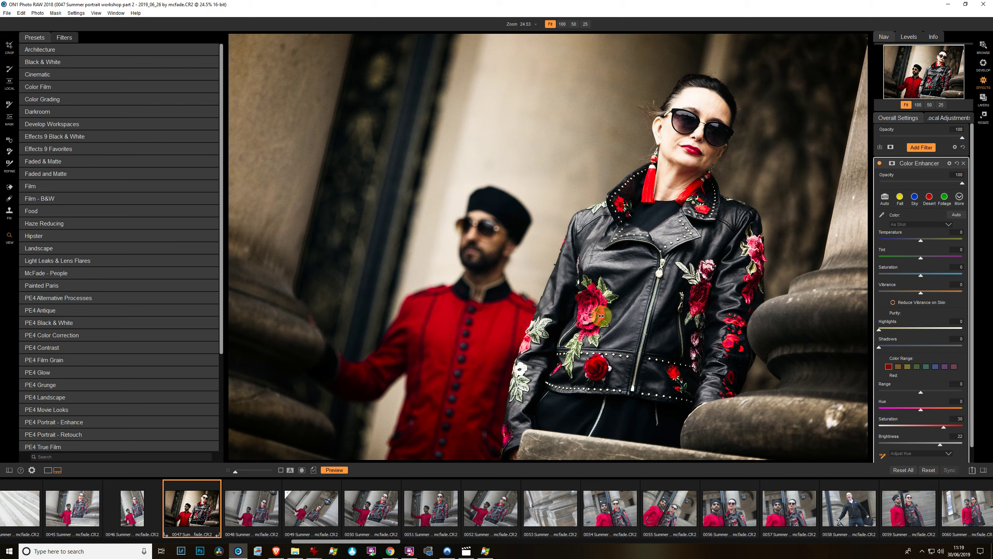
pyautogui.moveTo(601, 316)
pyautogui.mouseDown()
pyautogui.moveTo(826, 327)
pyautogui.moveTo(177, 322)
pyautogui.moveTo(570, 347)
pyautogui.moveTo(407, 321)
pyautogui.mouseUp()
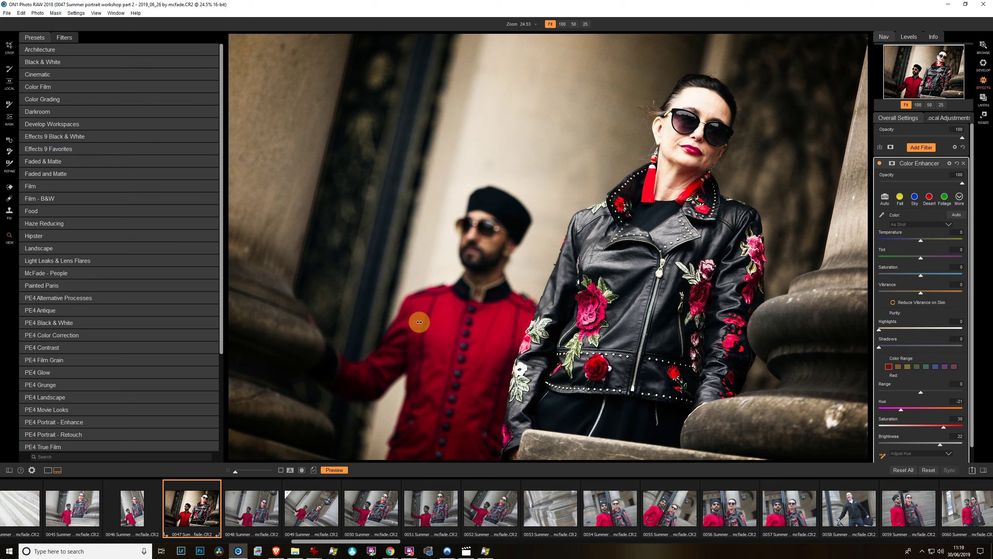
pyautogui.moveTo(916, 163)
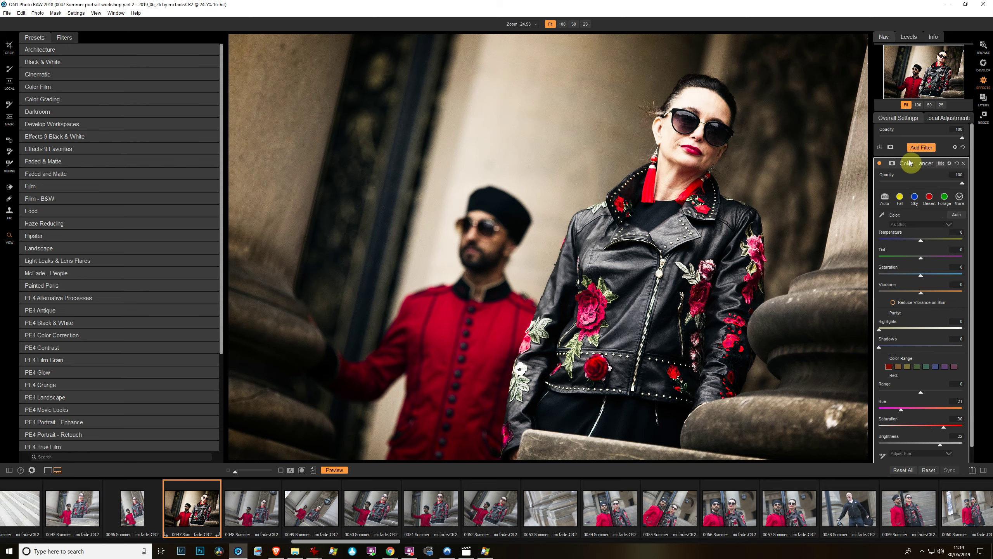
# Add a Dynamic Contrast filter and settle on the Soft style after trying Surreal
pyautogui.click(910, 165)
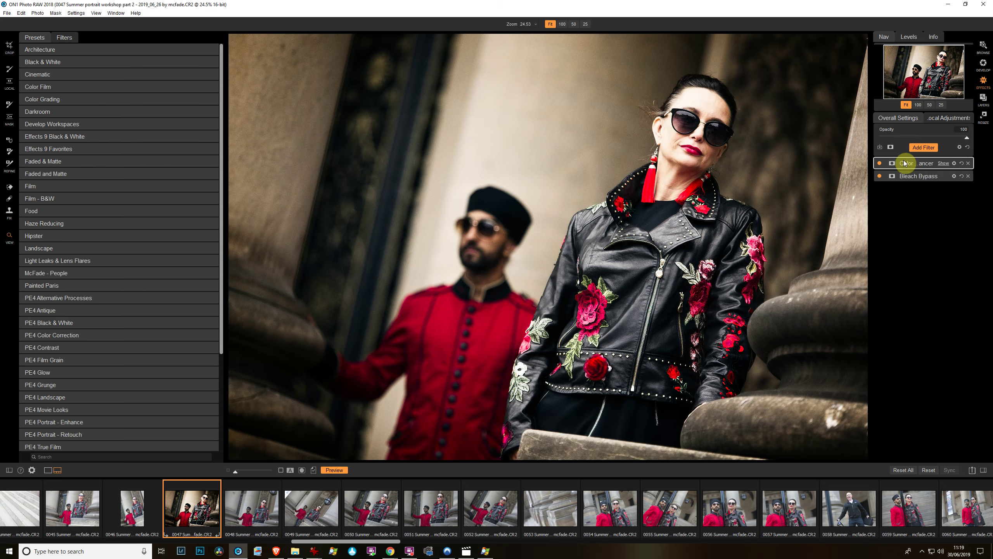
pyautogui.click(922, 148)
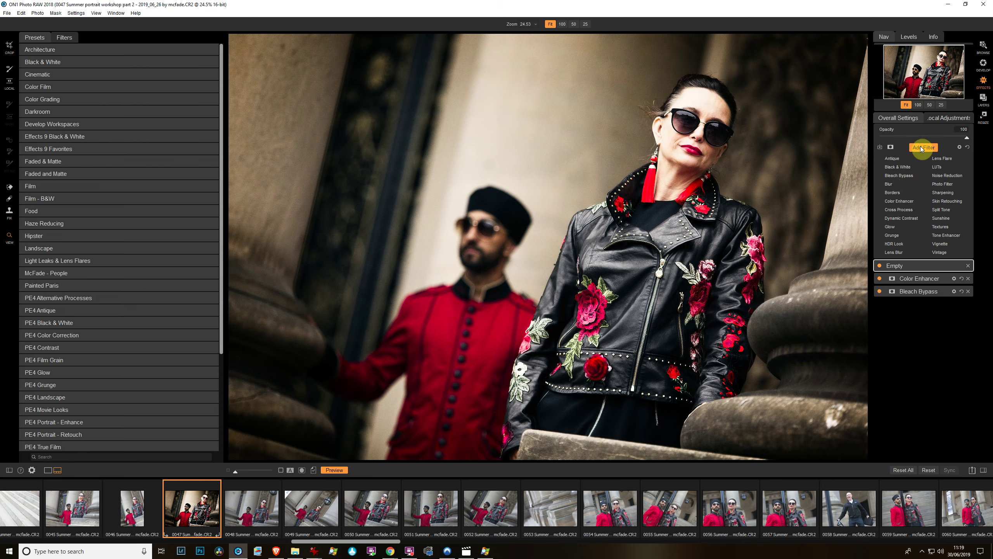
pyautogui.click(902, 218)
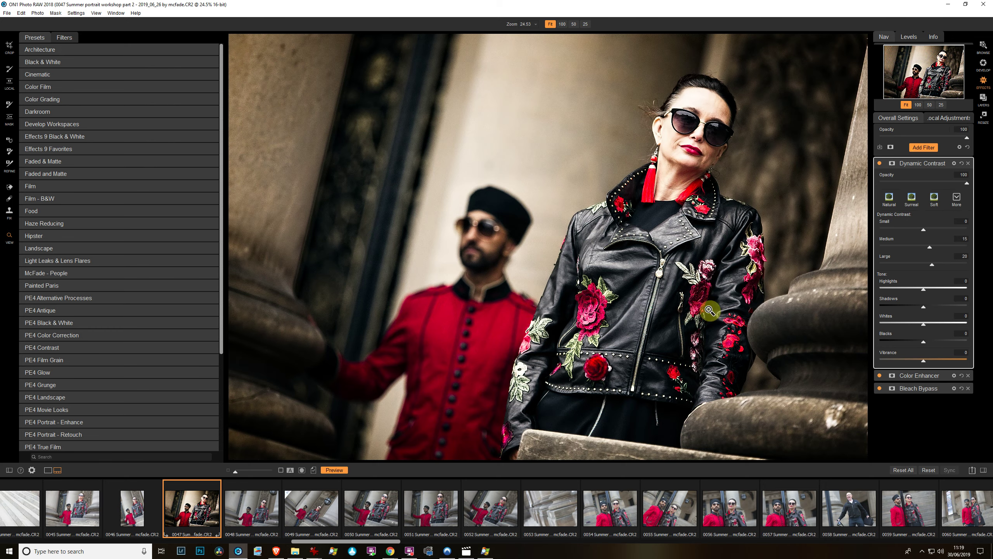
pyautogui.click(600, 316)
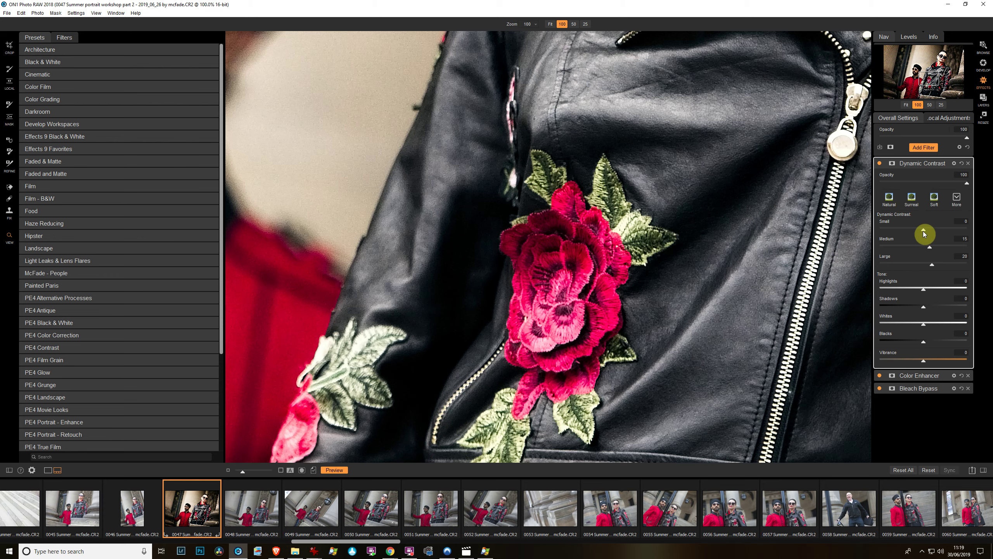
pyautogui.click(910, 200)
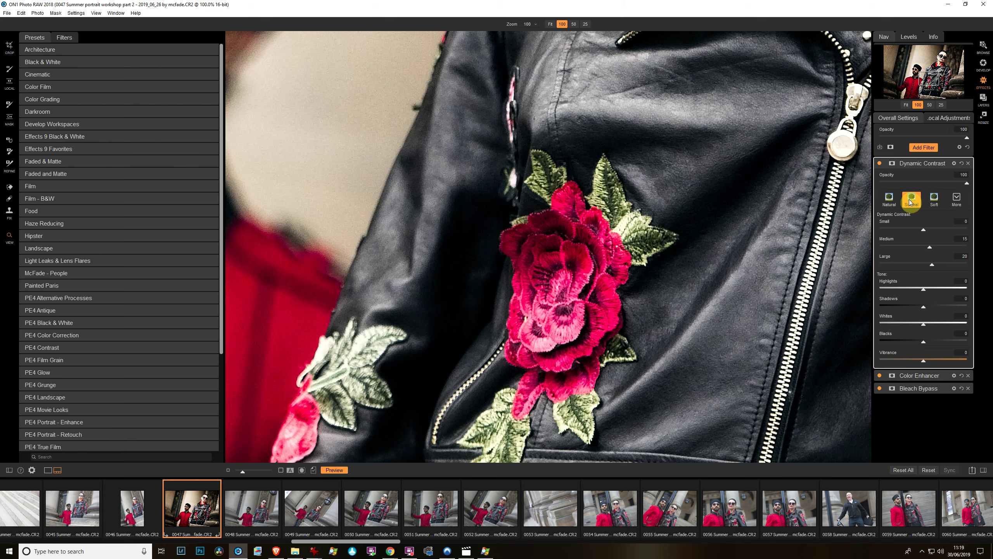
pyautogui.click(576, 249)
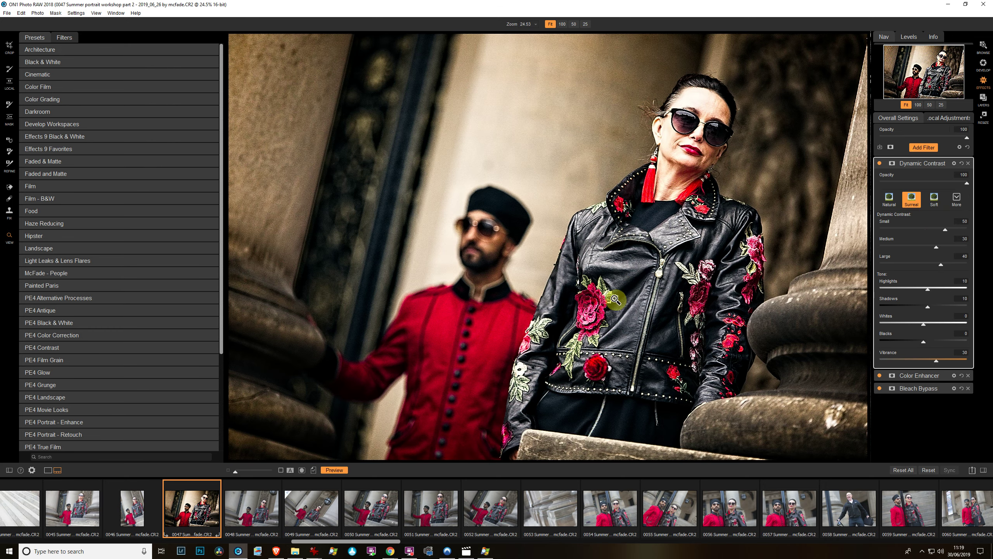
pyautogui.click(933, 199)
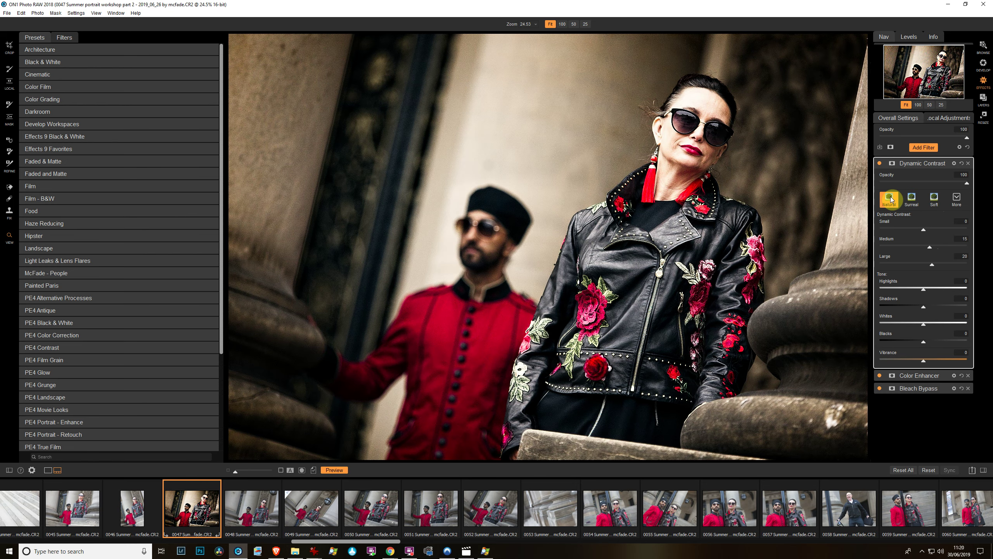
pyautogui.click(912, 199)
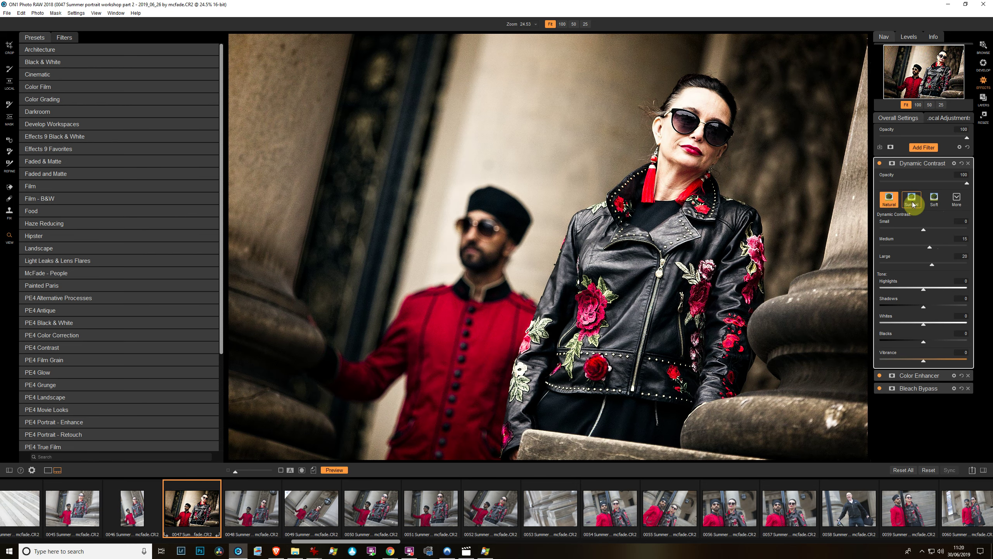
pyautogui.click(935, 201)
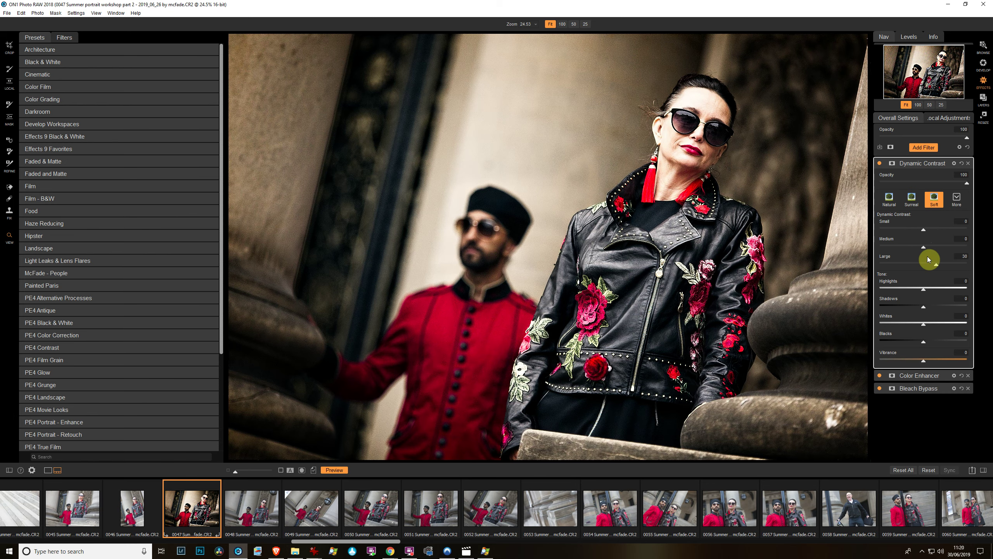
# Lower the Large contrast to 5 and the Medium contrast to 0
pyautogui.moveTo(935, 266)
pyautogui.mouseDown()
pyautogui.moveTo(925, 266)
pyautogui.moveTo(987, 269)
pyautogui.moveTo(931, 270)
pyautogui.moveTo(946, 274)
pyautogui.mouseUp()
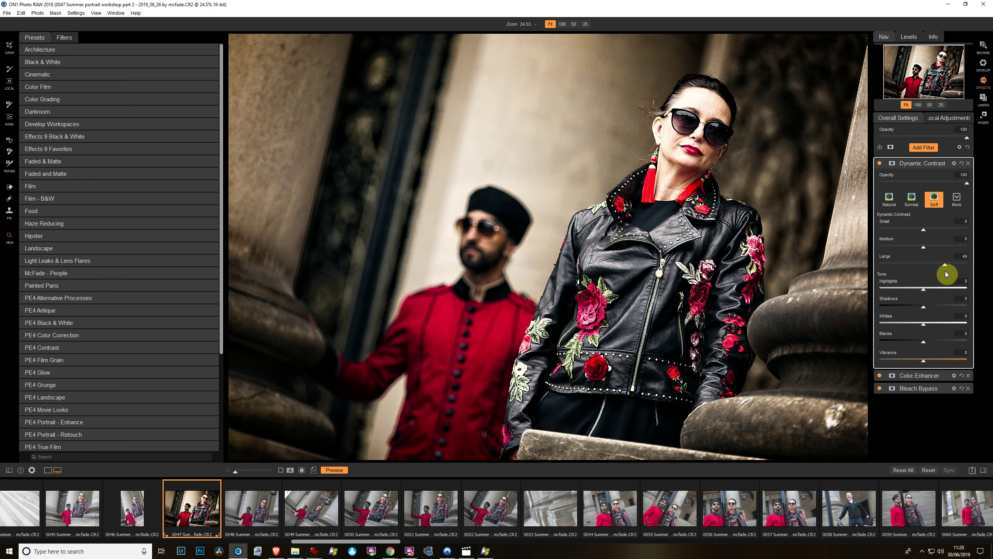
pyautogui.click(926, 271)
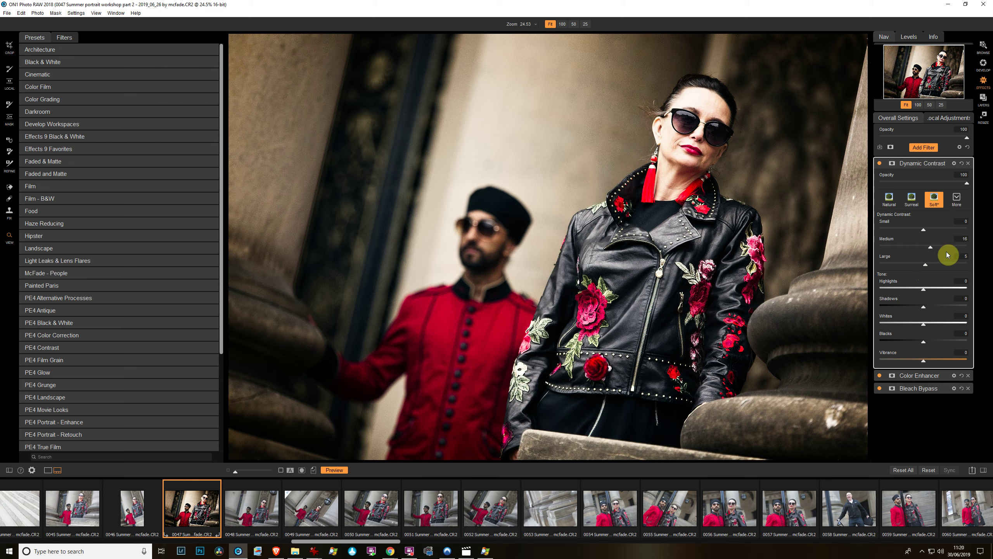
pyautogui.click(941, 250)
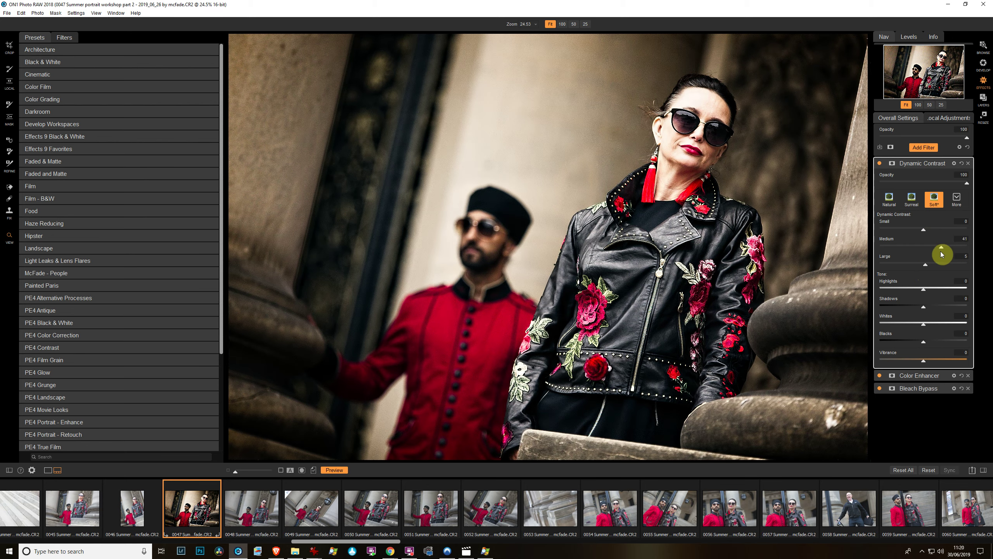
pyautogui.moveTo(941, 253)
pyautogui.mouseDown()
pyautogui.moveTo(925, 248)
pyautogui.moveTo(958, 233)
pyautogui.moveTo(929, 236)
pyautogui.moveTo(941, 236)
pyautogui.mouseUp()
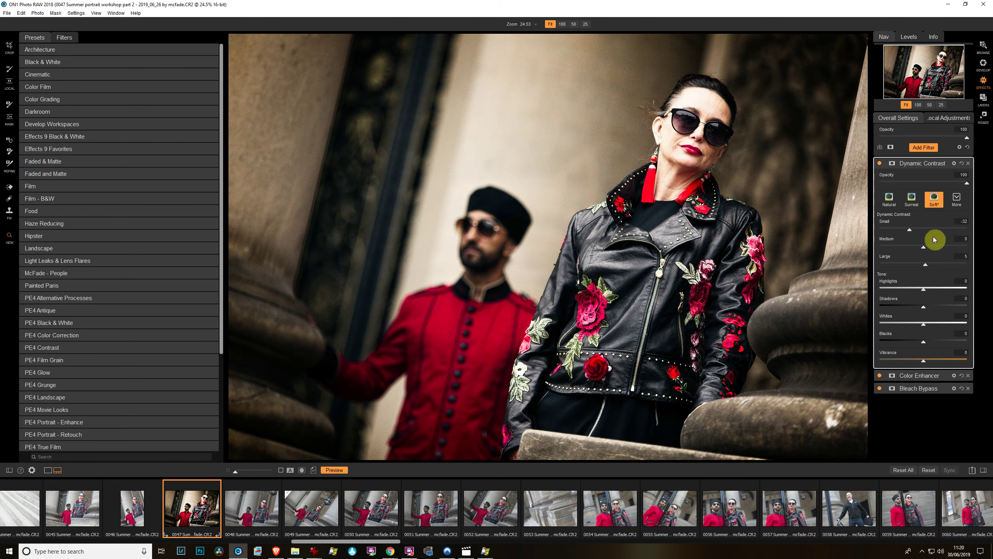
# Experiment with the Small, Medium and Large contrast sliders while zoomed in on the rose
pyautogui.click(610, 368)
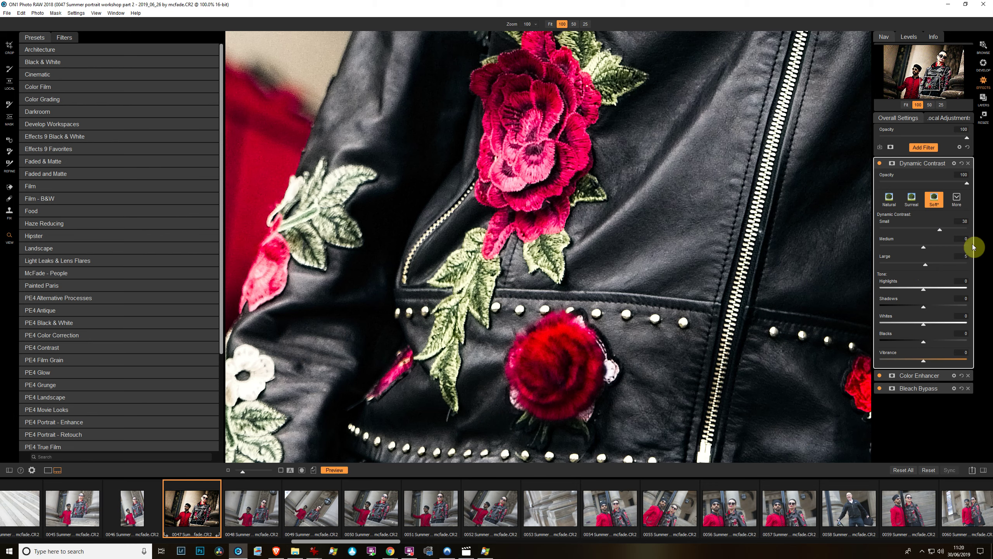
pyautogui.moveTo(940, 230); pyautogui.dragTo(904, 239)
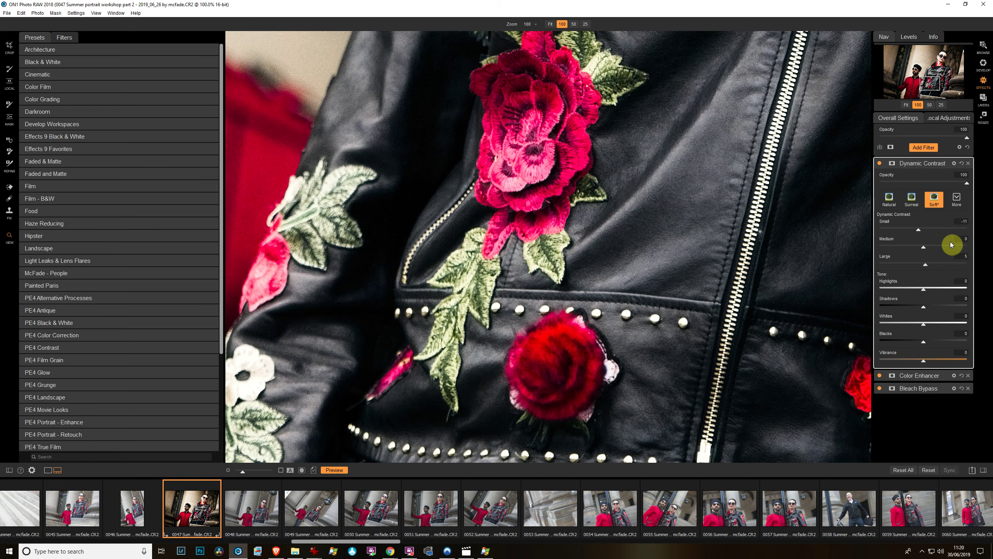
pyautogui.doubleClick(930, 243)
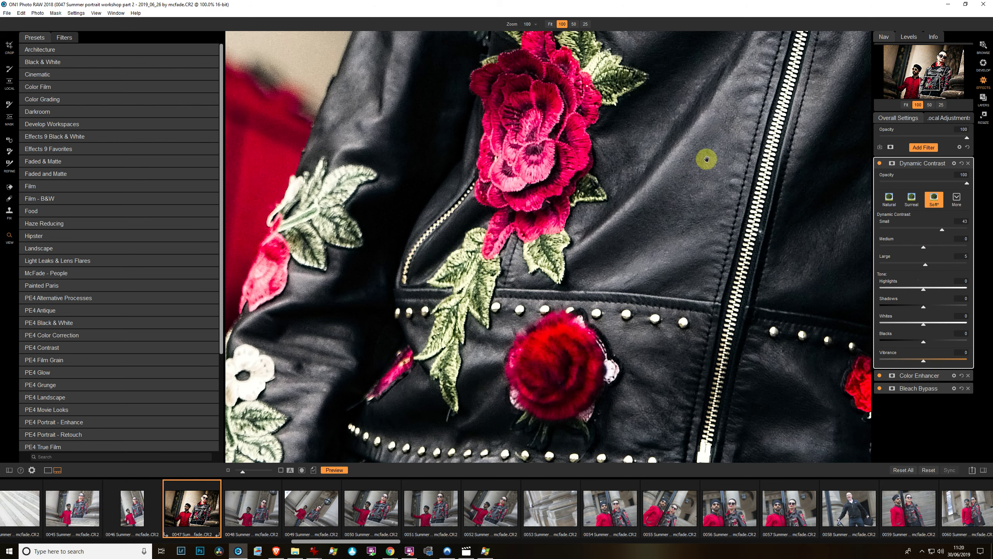
pyautogui.moveTo(942, 230)
pyautogui.mouseDown()
pyautogui.moveTo(921, 234)
pyautogui.moveTo(972, 258)
pyautogui.mouseUp()
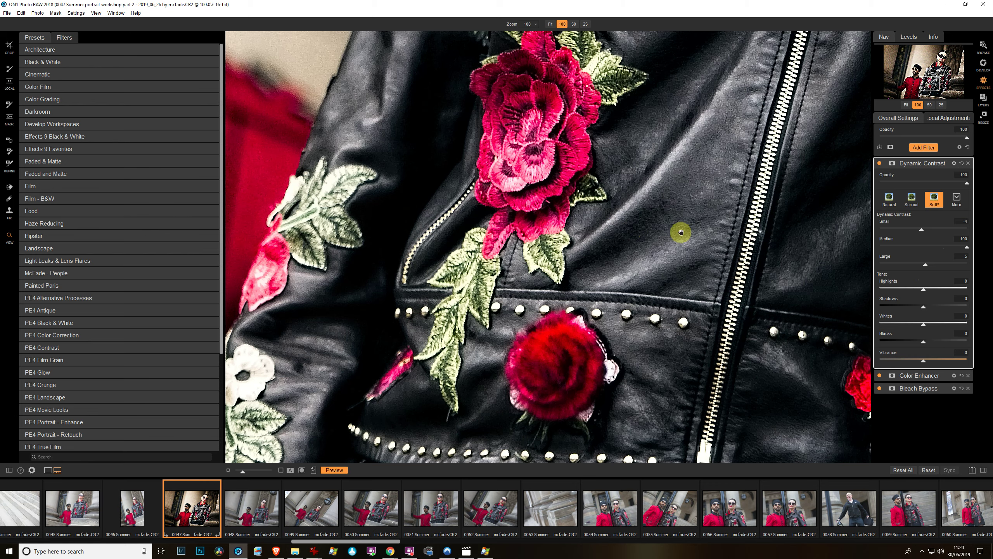
pyautogui.click(926, 246)
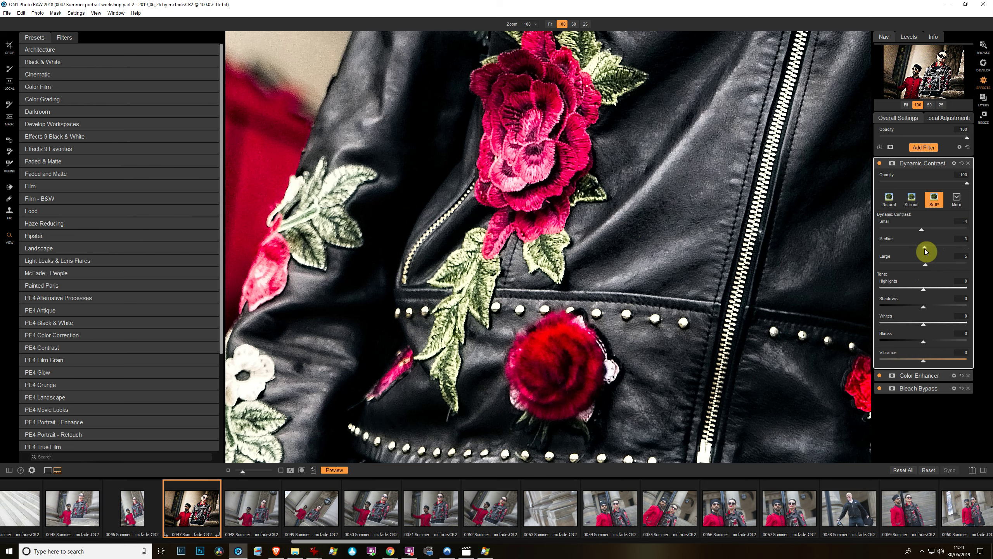
pyautogui.moveTo(926, 266); pyautogui.dragTo(967, 270)
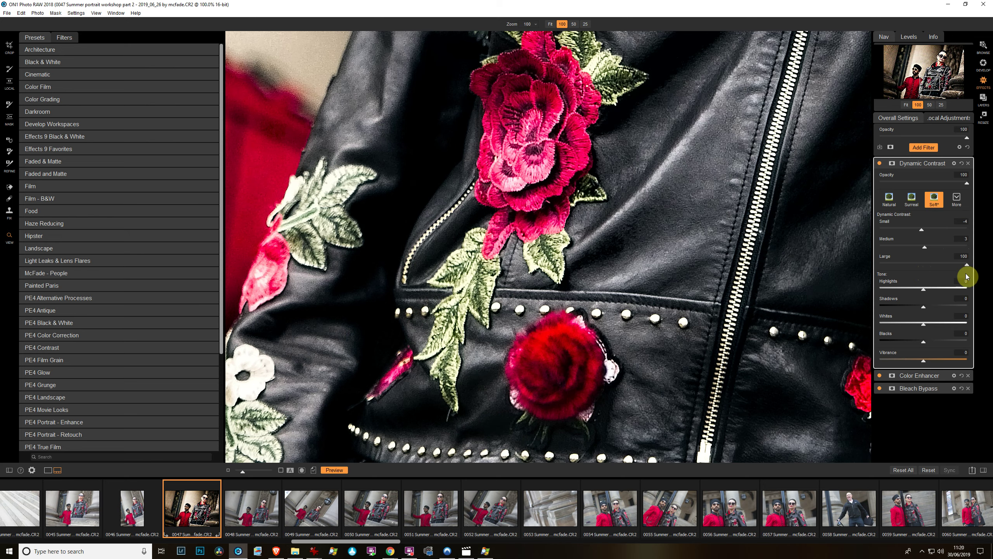
pyautogui.doubleClick(928, 264)
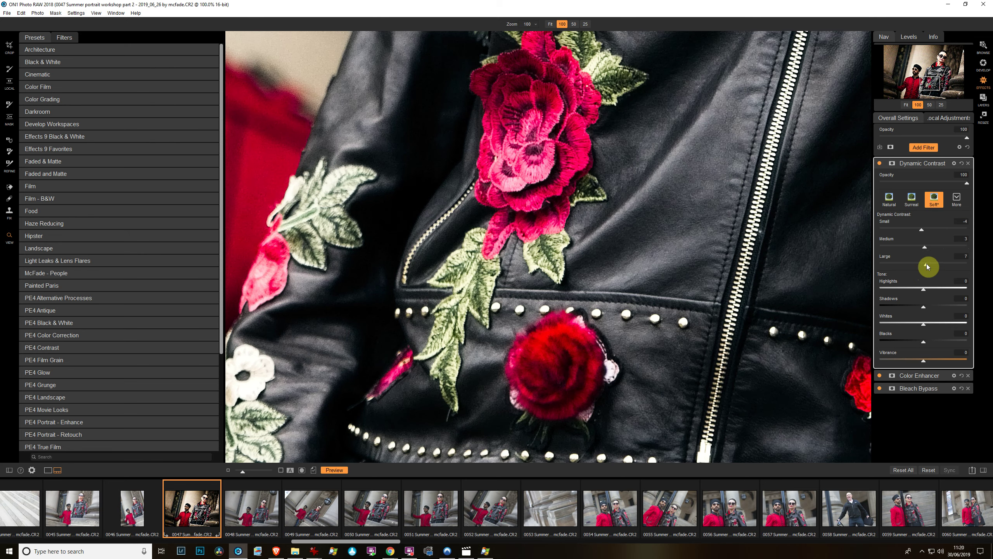
# Try the Texture Enhancer and Grunge Contrast styles, then return to Soft and collapse the filter
pyautogui.click(772, 207)
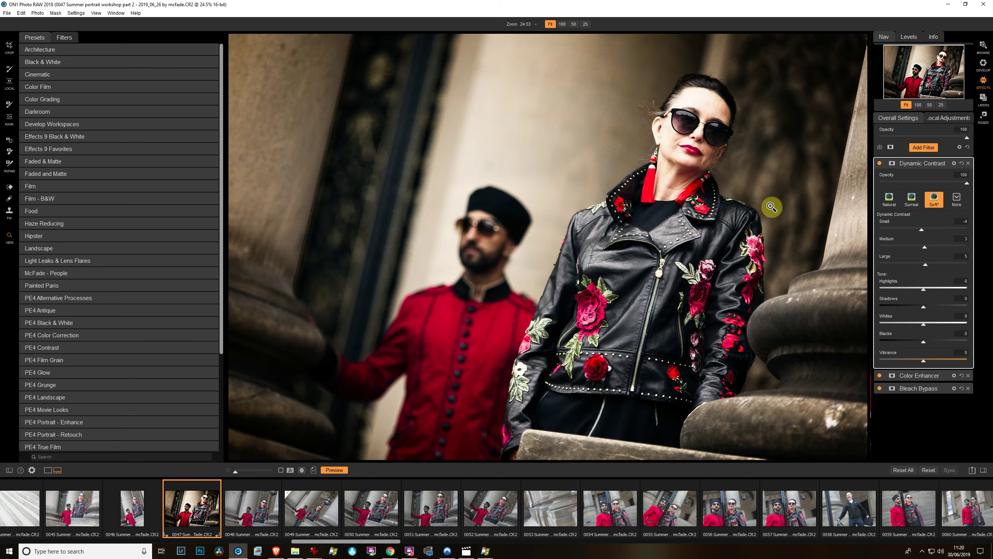
pyautogui.click(661, 280)
pyautogui.click(959, 200)
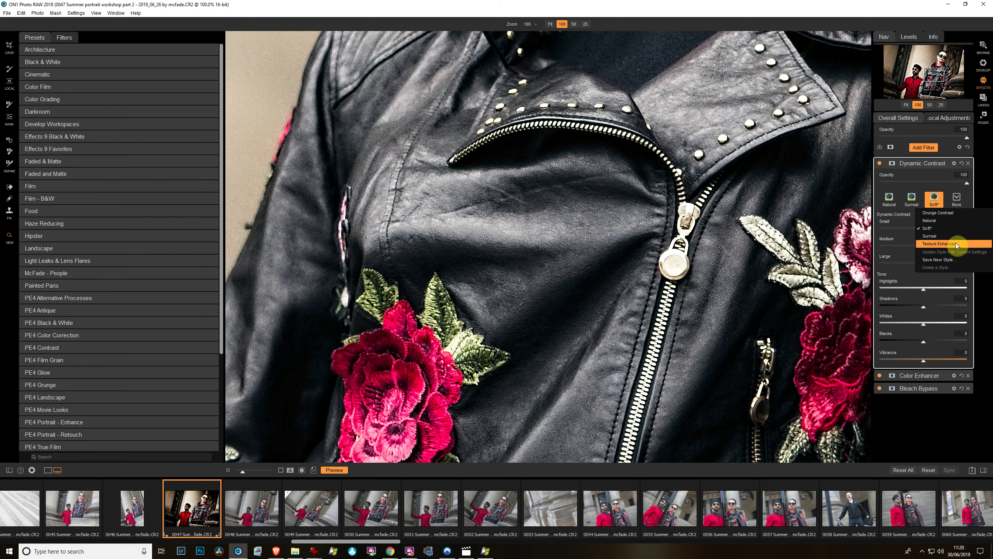
pyautogui.click(957, 242)
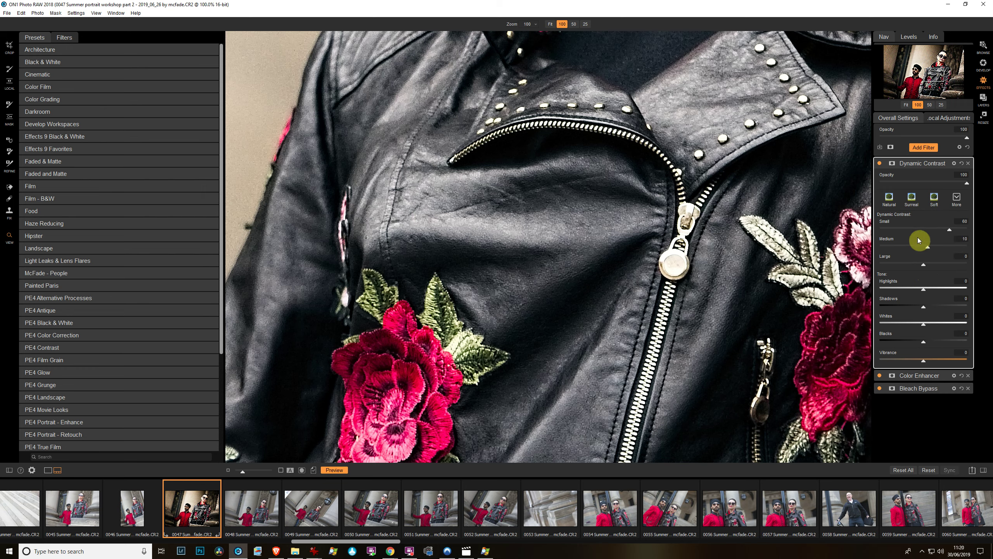
pyautogui.click(957, 201)
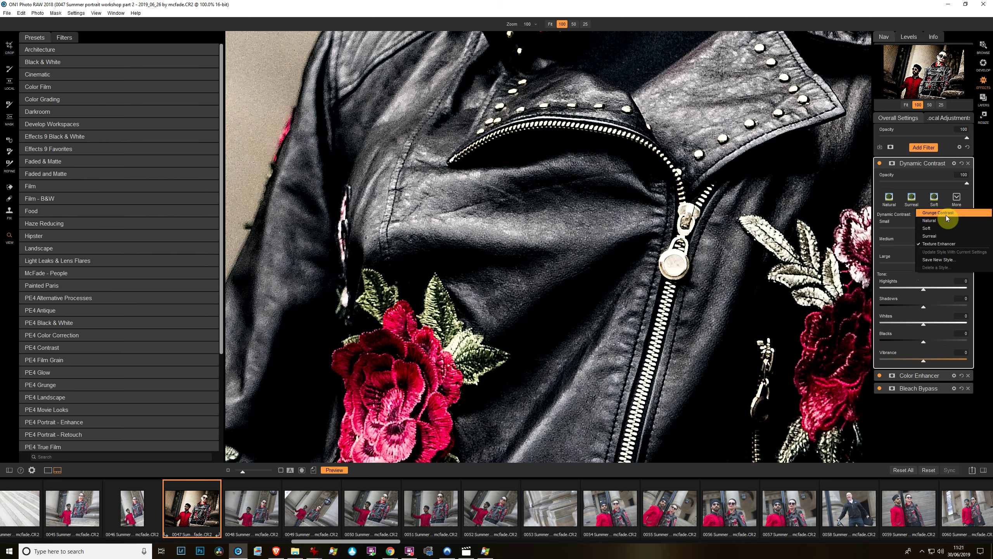
pyautogui.click(946, 215)
pyautogui.click(730, 220)
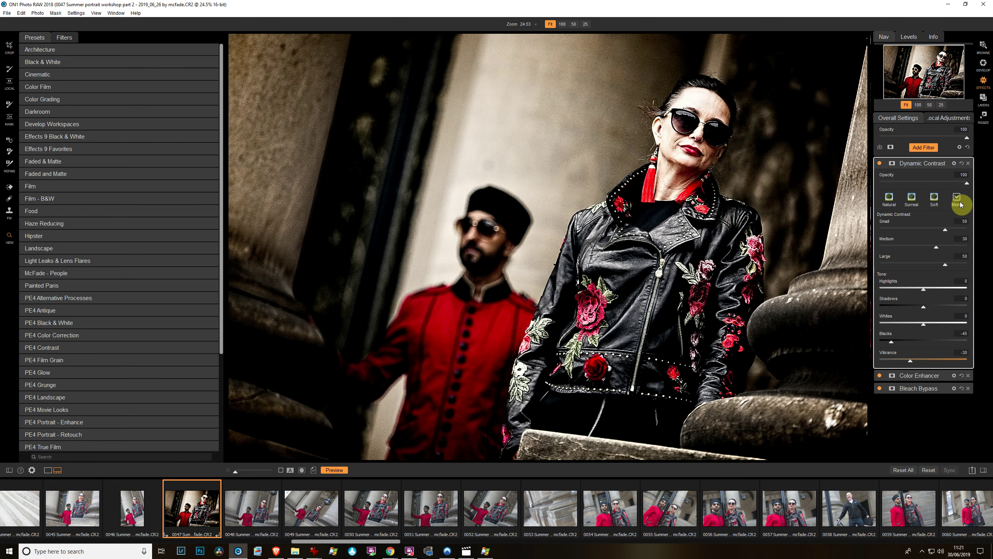
pyautogui.click(959, 201)
pyautogui.click(947, 228)
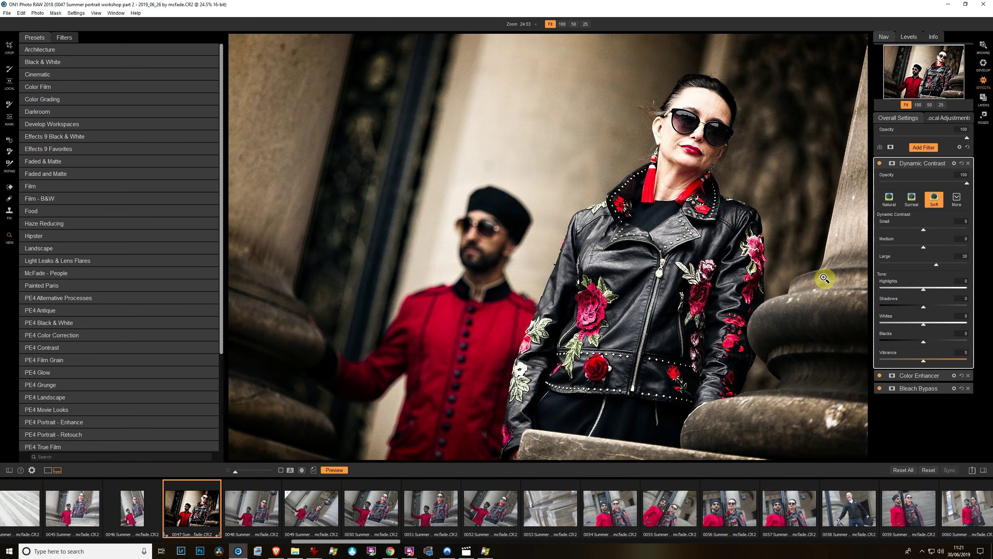
pyautogui.click(919, 164)
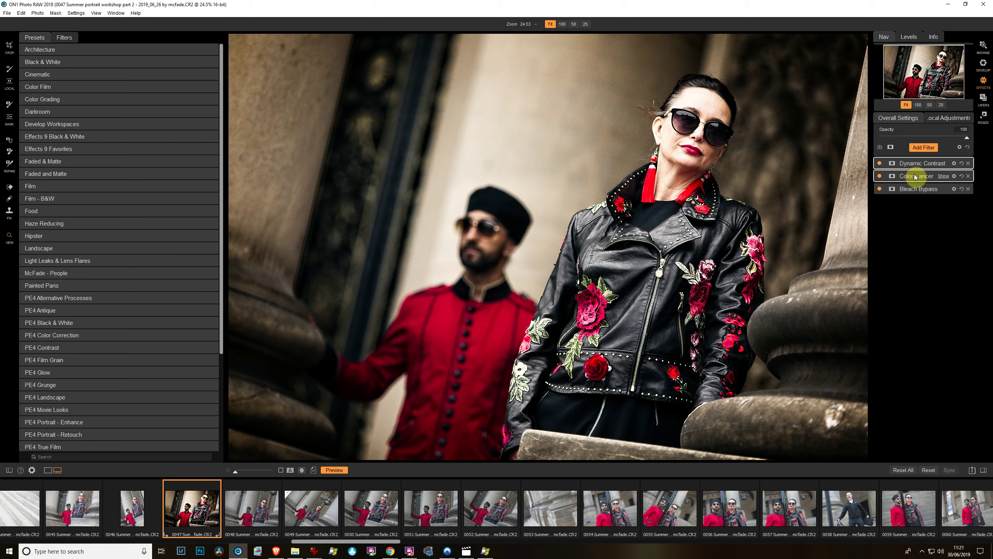
# Add Lens Flare from the filter list as the new top filter, casting a red flare
pyautogui.click(934, 148)
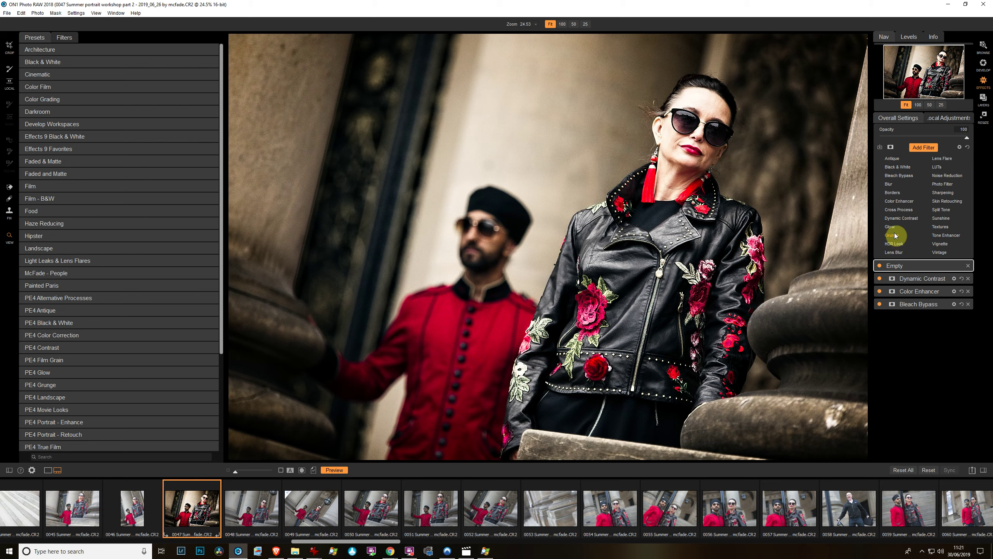
pyautogui.click(895, 253)
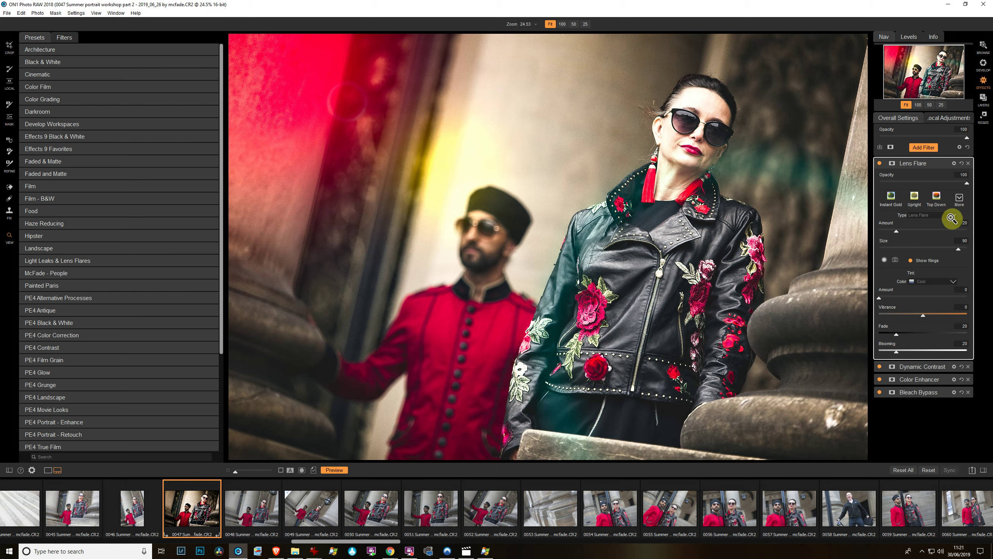
# Apply the Top Down flare style, move it onto the left red column, and tweak size and tint
pyautogui.click(960, 200)
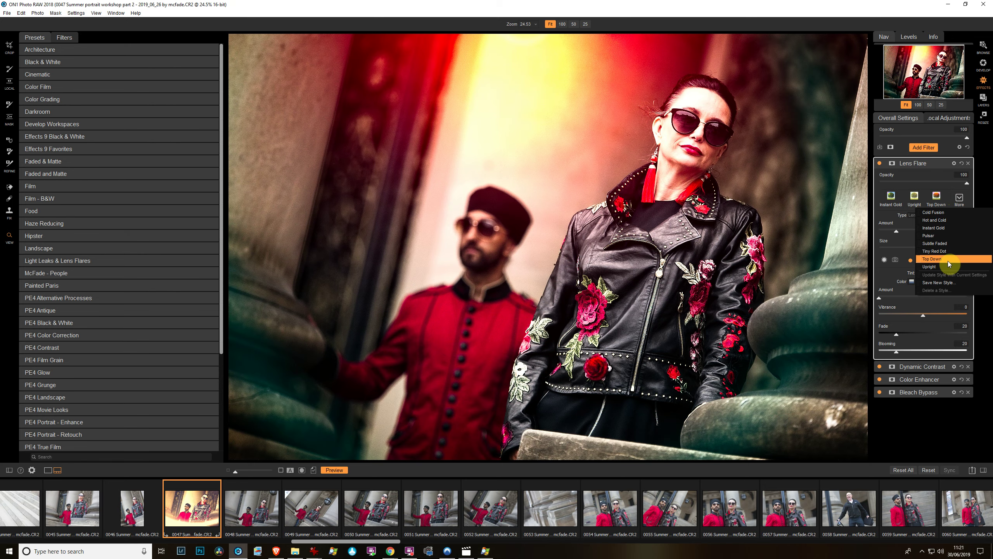
pyautogui.click(948, 260)
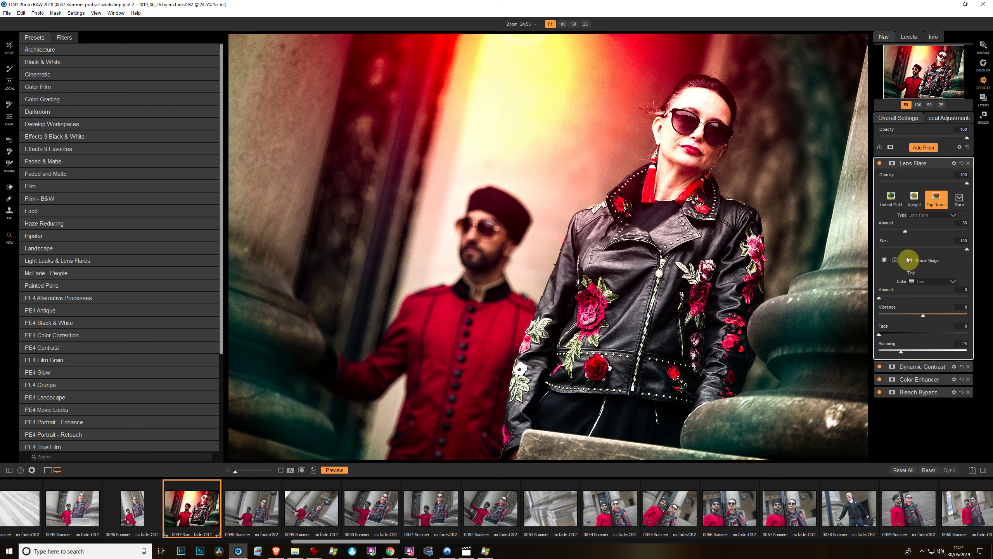
pyautogui.click(885, 261)
pyautogui.moveTo(556, 98)
pyautogui.mouseDown()
pyautogui.moveTo(342, 120)
pyautogui.moveTo(503, 85)
pyautogui.mouseUp()
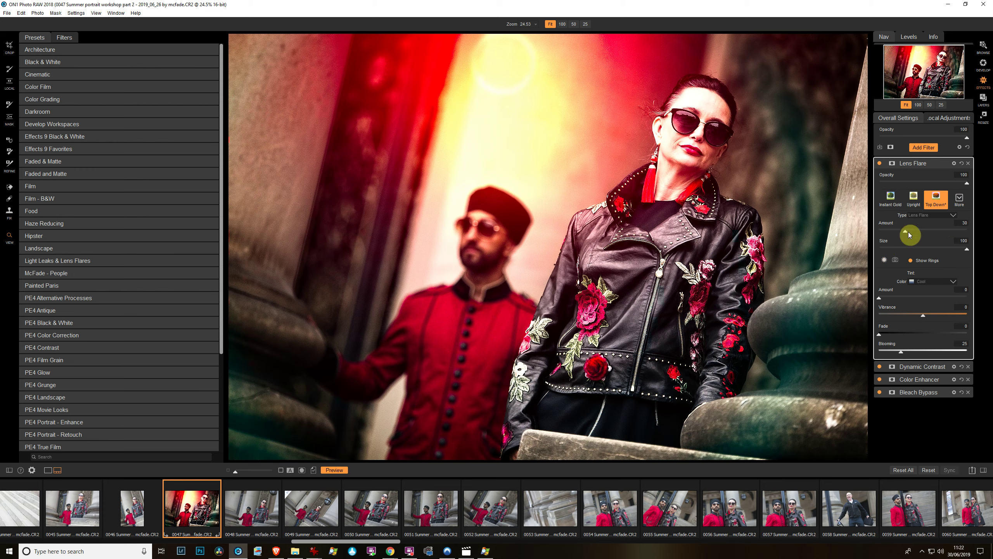
pyautogui.moveTo(909, 235)
pyautogui.mouseDown()
pyautogui.moveTo(828, 237)
pyautogui.moveTo(903, 248)
pyautogui.mouseUp()
pyautogui.moveTo(962, 247)
pyautogui.mouseDown()
pyautogui.moveTo(894, 242)
pyautogui.moveTo(957, 256)
pyautogui.mouseUp()
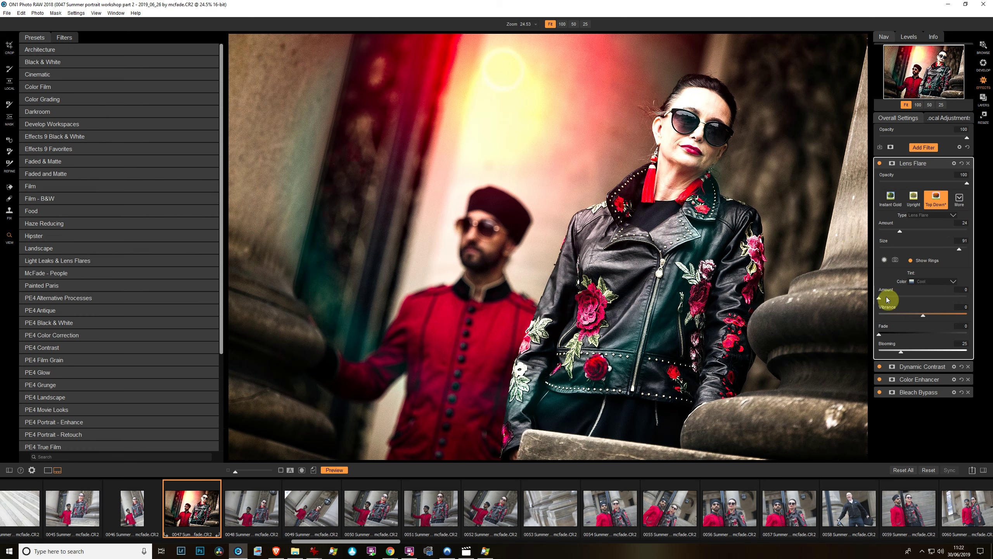
pyautogui.moveTo(880, 297)
pyautogui.mouseDown()
pyautogui.moveTo(983, 309)
pyautogui.moveTo(880, 312)
pyautogui.mouseUp()
# Raise the flare amount to 51 and turn off Show Rings
pyautogui.click(930, 215)
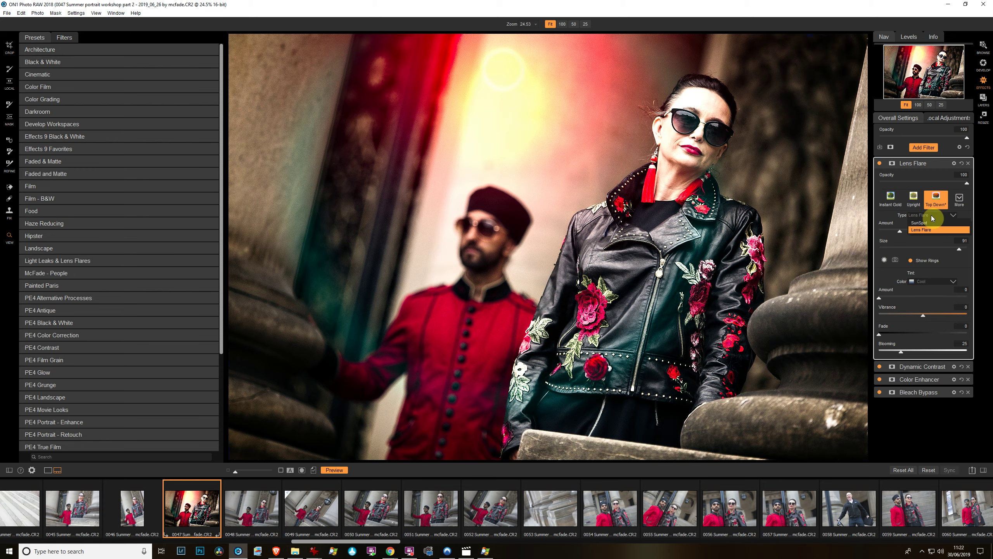
pyautogui.click(932, 219)
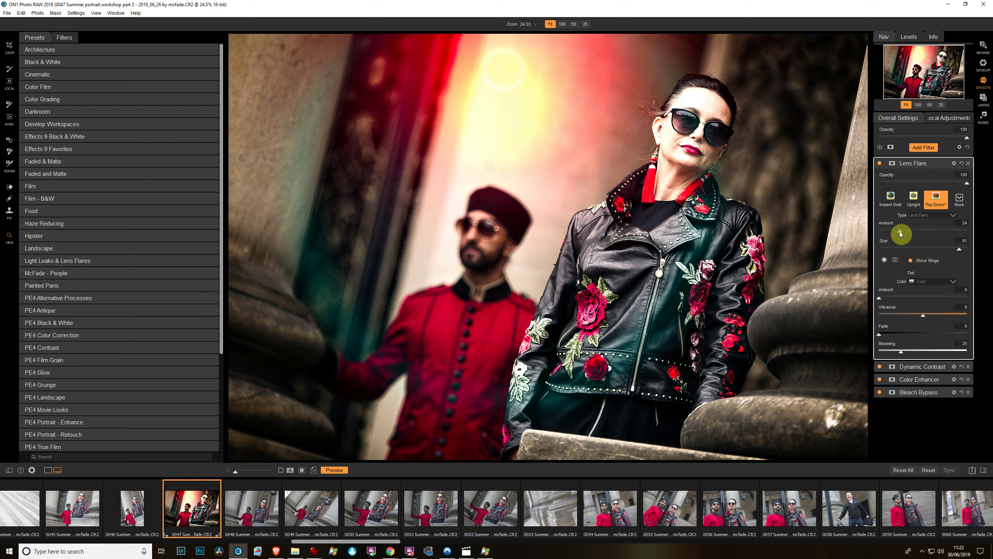
pyautogui.moveTo(899, 231); pyautogui.dragTo(908, 231)
pyautogui.click(925, 233)
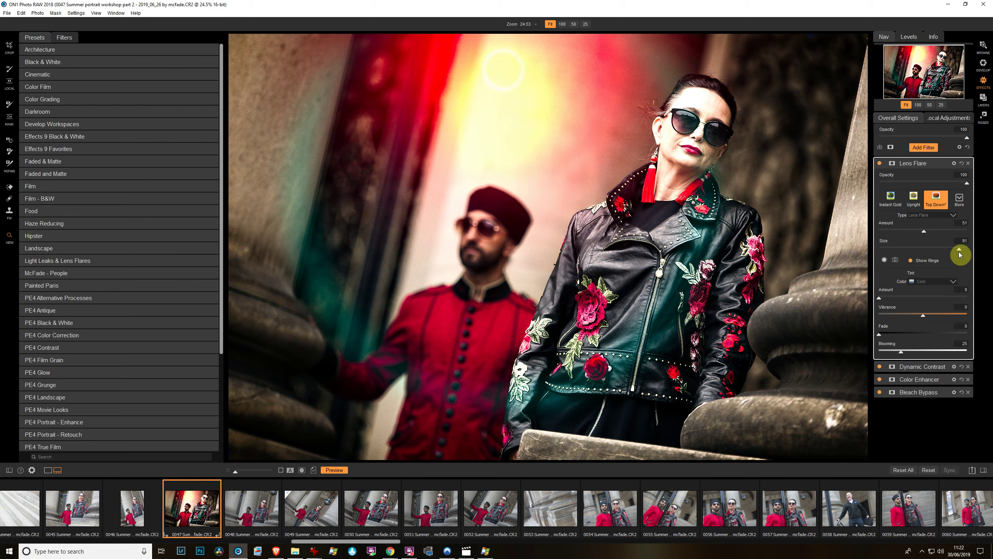
pyautogui.click(911, 265)
pyautogui.click(912, 265)
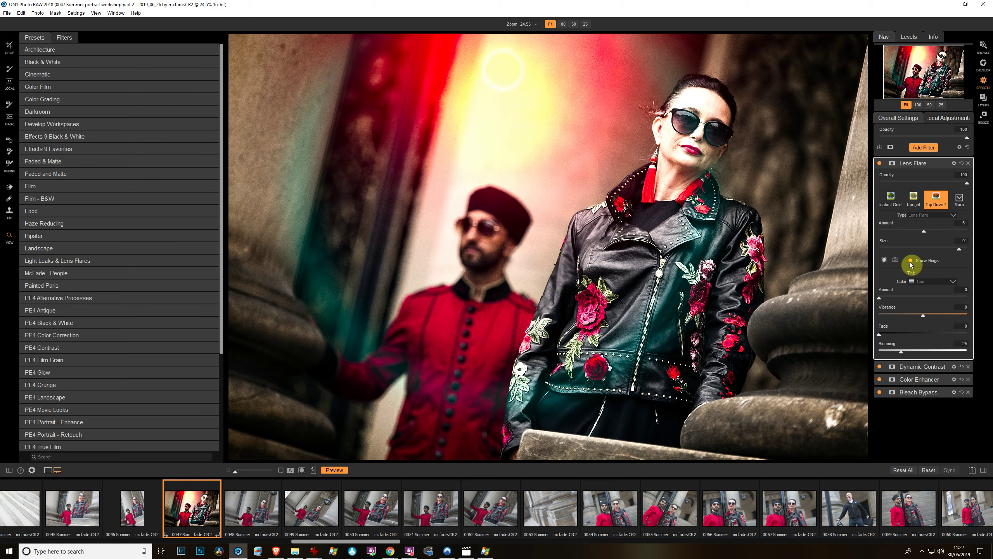
pyautogui.click(912, 263)
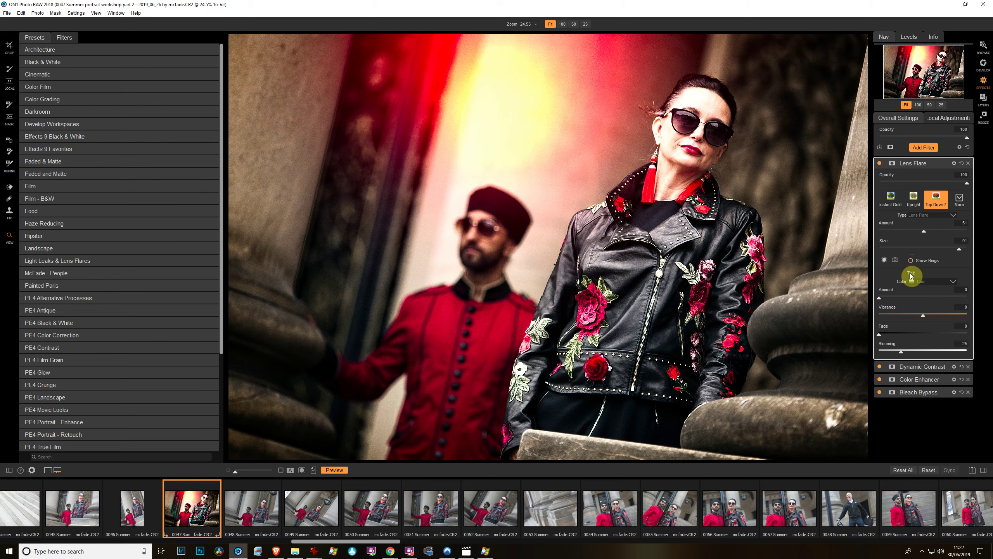
# Increase blooming to 35 and the fade, and lower the Lens Flare opacity to about 81
pyautogui.click(900, 351)
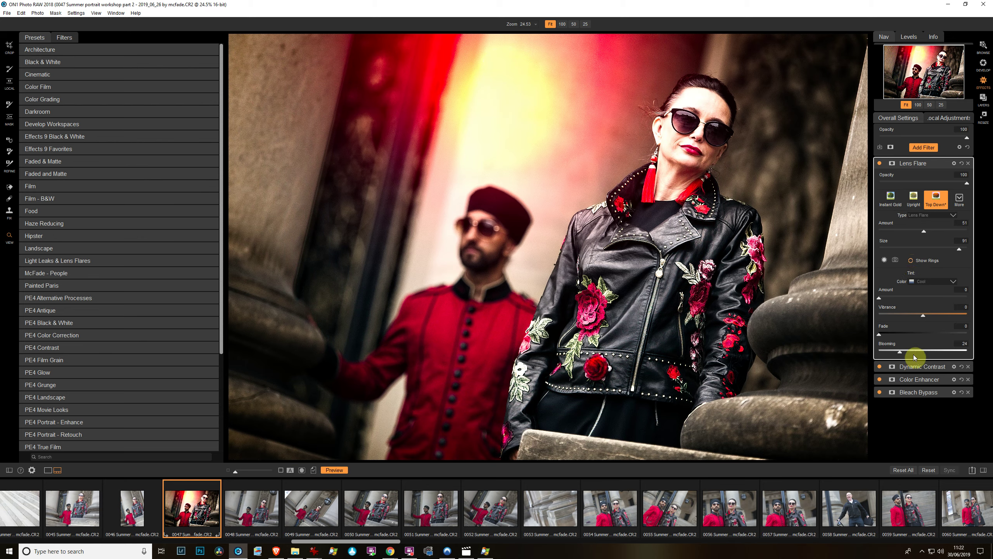
pyautogui.click(908, 351)
pyautogui.moveTo(887, 333)
pyautogui.mouseDown()
pyautogui.moveTo(954, 347)
pyautogui.moveTo(860, 343)
pyautogui.mouseUp()
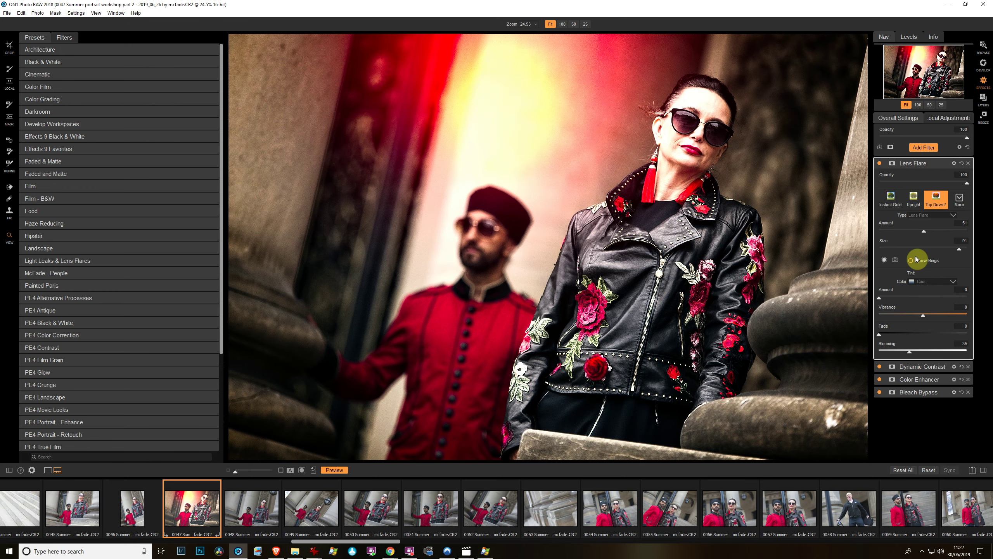
pyautogui.moveTo(974, 187)
pyautogui.mouseDown()
pyautogui.moveTo(865, 187)
pyautogui.moveTo(958, 187)
pyautogui.mouseUp()
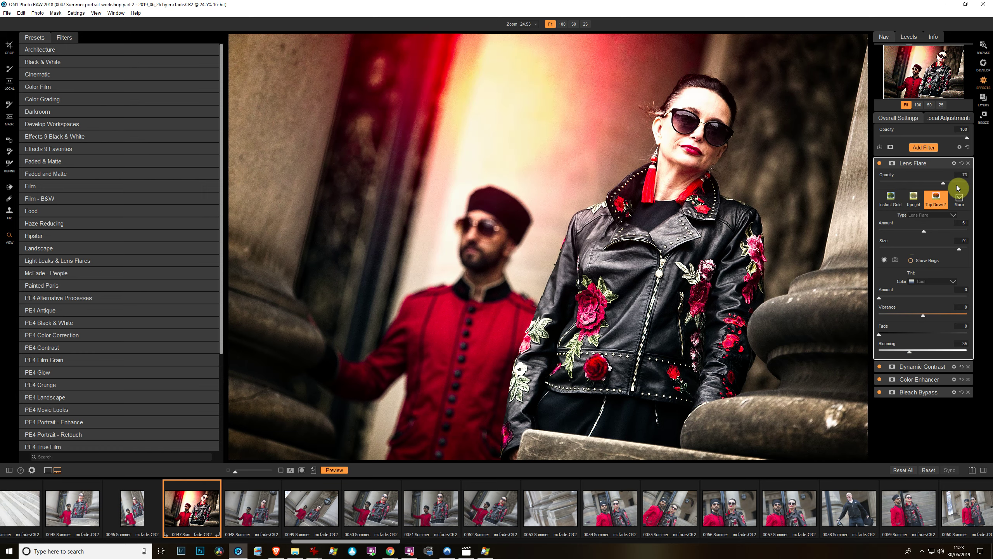
pyautogui.moveTo(957, 188); pyautogui.dragTo(948, 190)
# Add a LUTs filter above the Lens Flare and open its full LUT look list
pyautogui.click(930, 147)
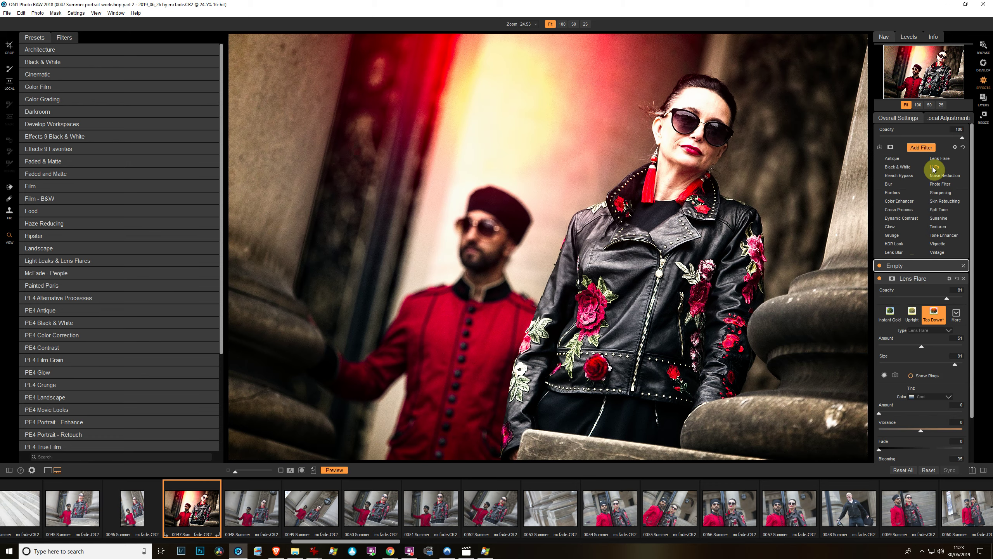
pyautogui.click(934, 168)
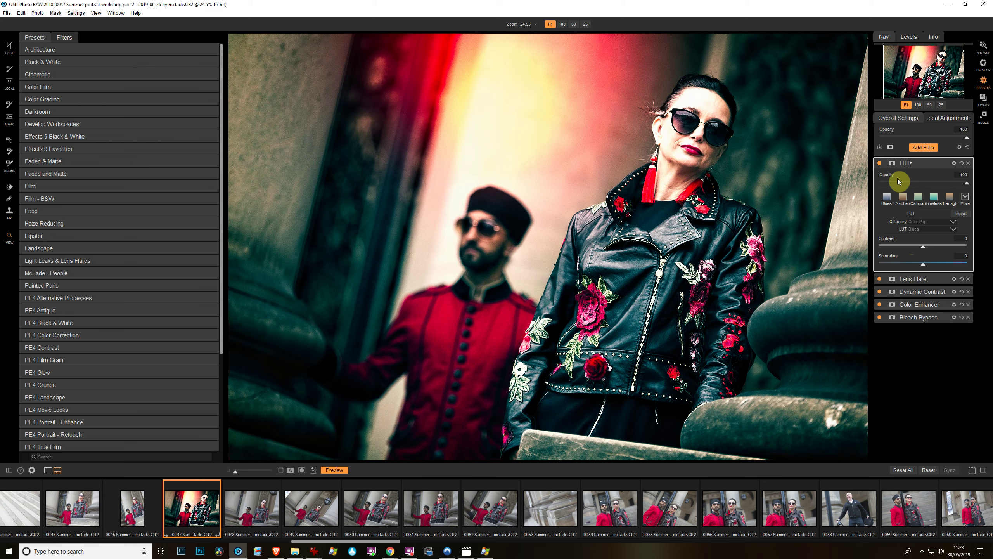
pyautogui.click(962, 196)
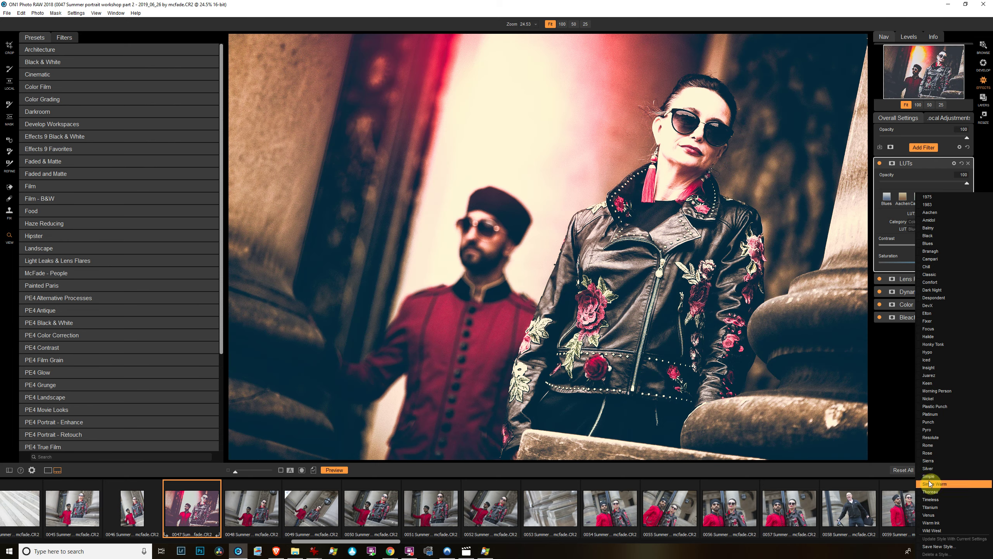
# Apply the Timeless LUT after trying Simple Warm, and lower the LUTs opacity to about 49
pyautogui.click(934, 484)
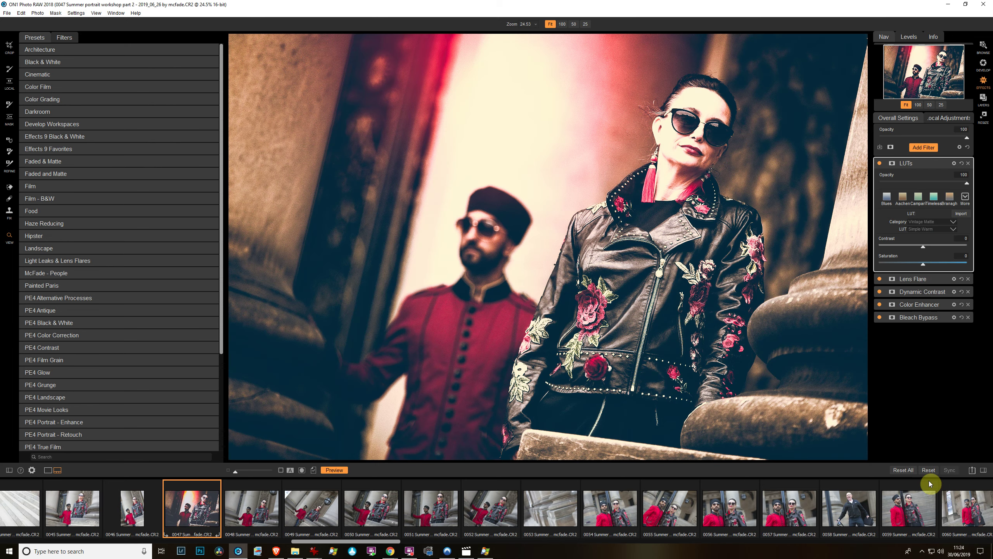
pyautogui.click(964, 199)
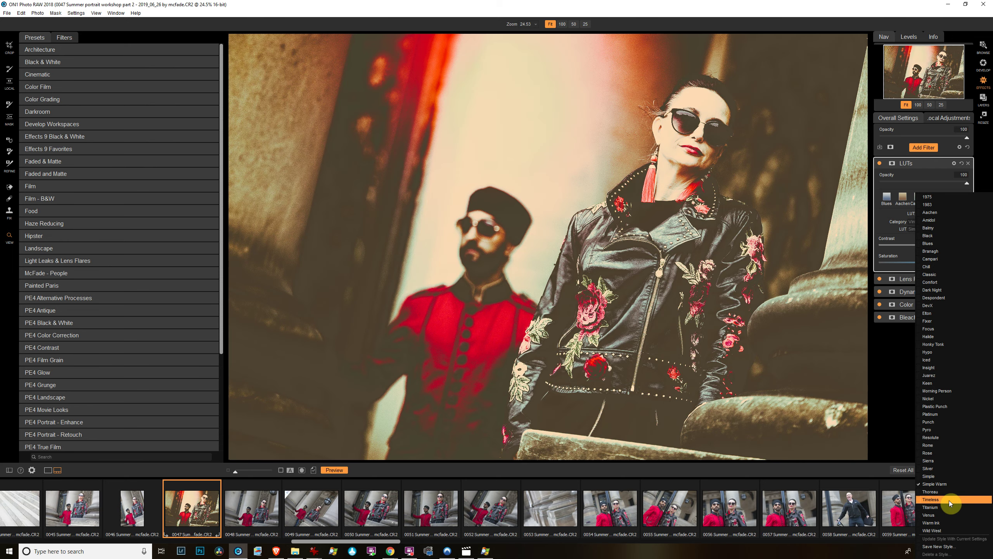
pyautogui.click(949, 501)
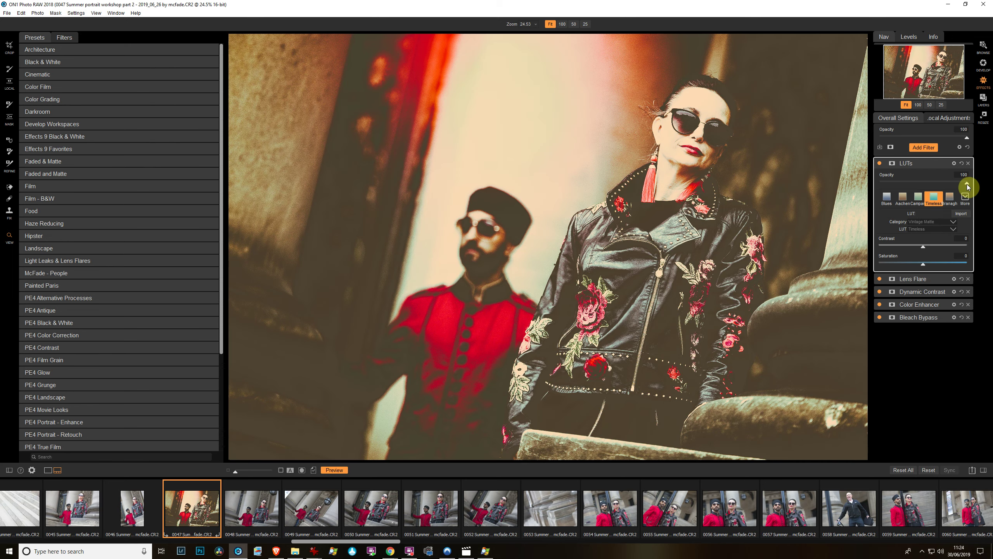
pyautogui.moveTo(968, 187); pyautogui.dragTo(965, 188)
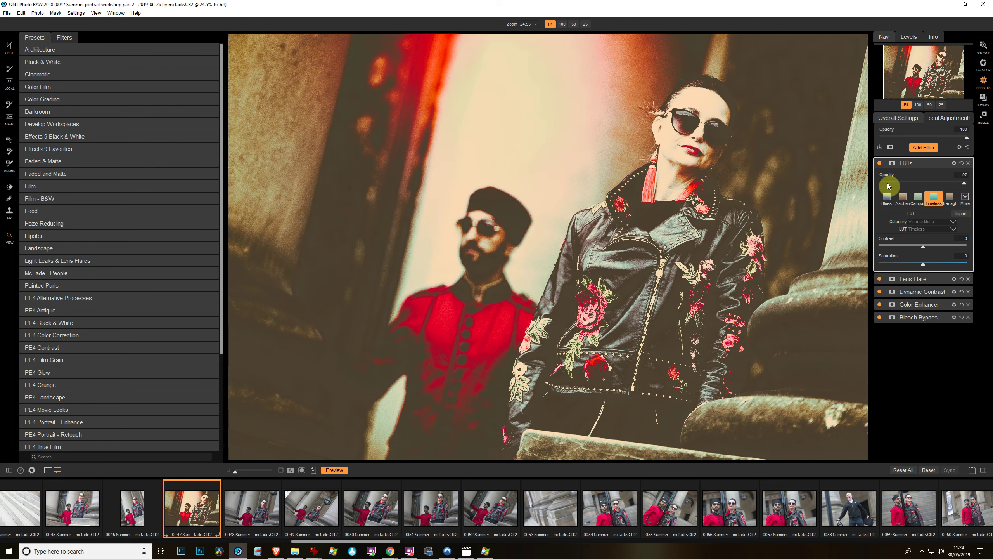
pyautogui.moveTo(889, 186)
pyautogui.mouseDown()
pyautogui.moveTo(926, 183)
pyautogui.moveTo(935, 197)
pyautogui.mouseUp()
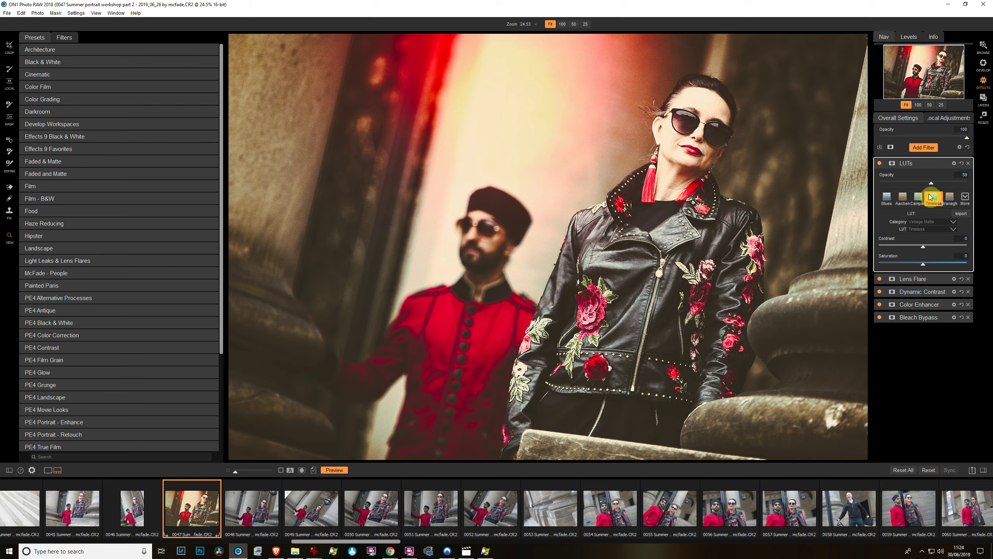
pyautogui.moveTo(934, 195); pyautogui.dragTo(925, 195)
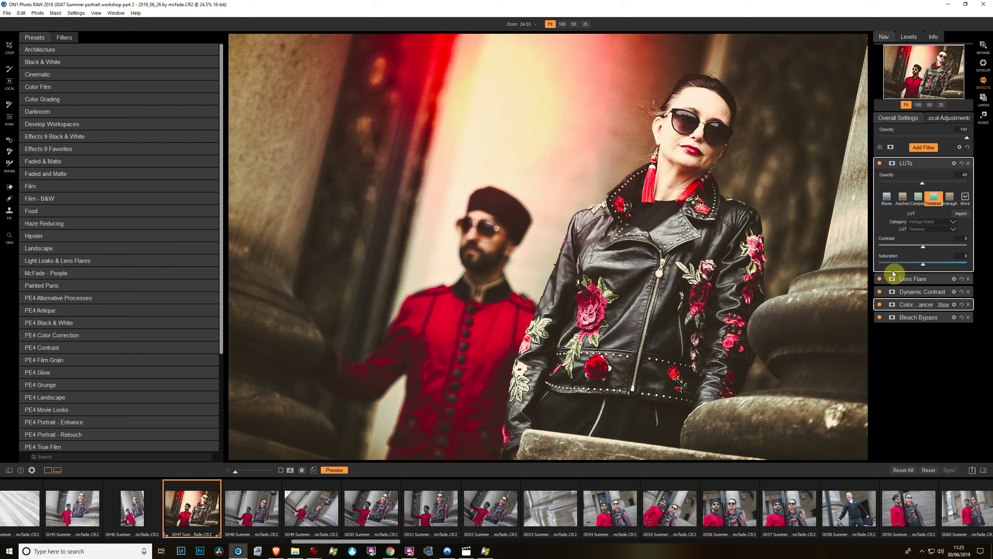
pyautogui.moveTo(916, 163)
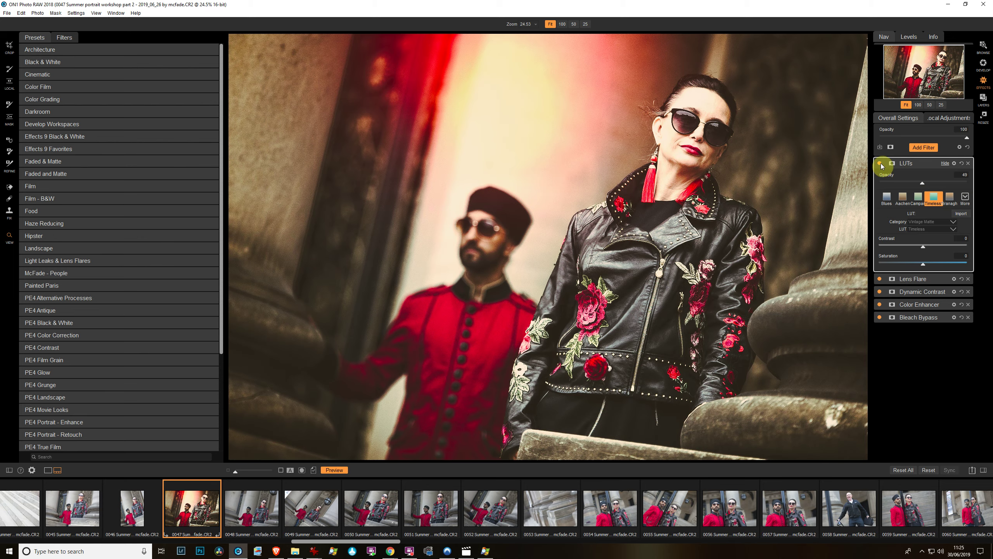
# Toggle the filters off and back on to compare the image with and without them
pyautogui.click(880, 164)
pyautogui.click(880, 279)
pyautogui.click(880, 304)
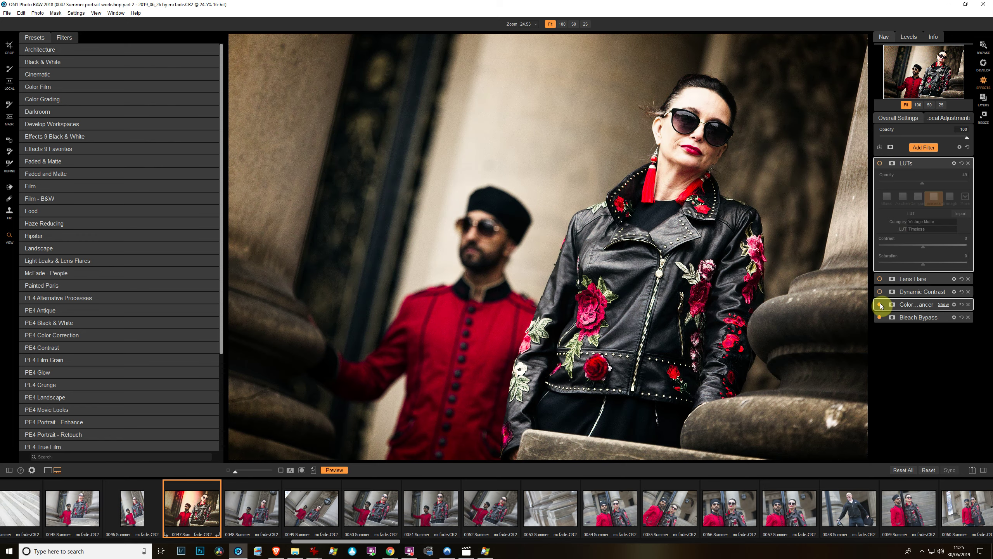
pyautogui.click(881, 318)
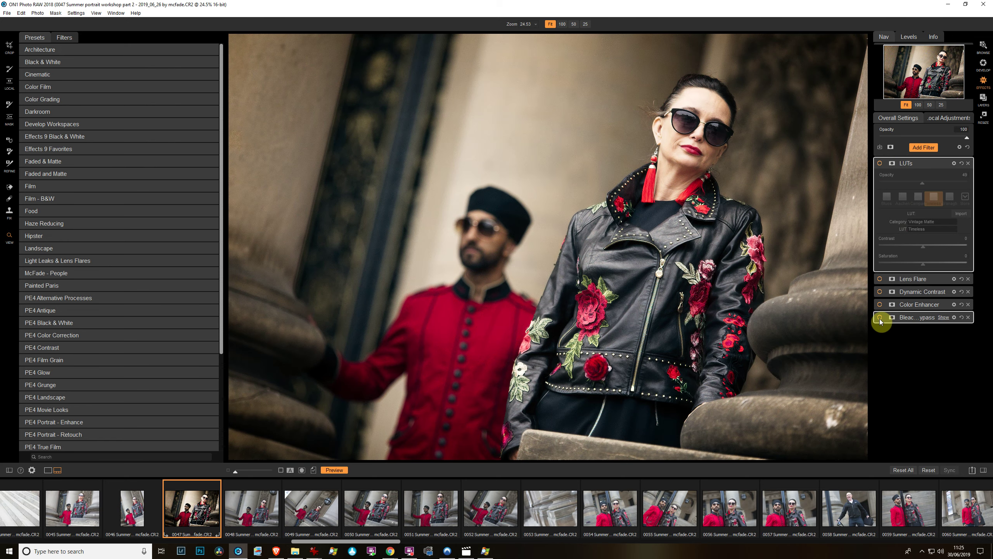
pyautogui.click(880, 305)
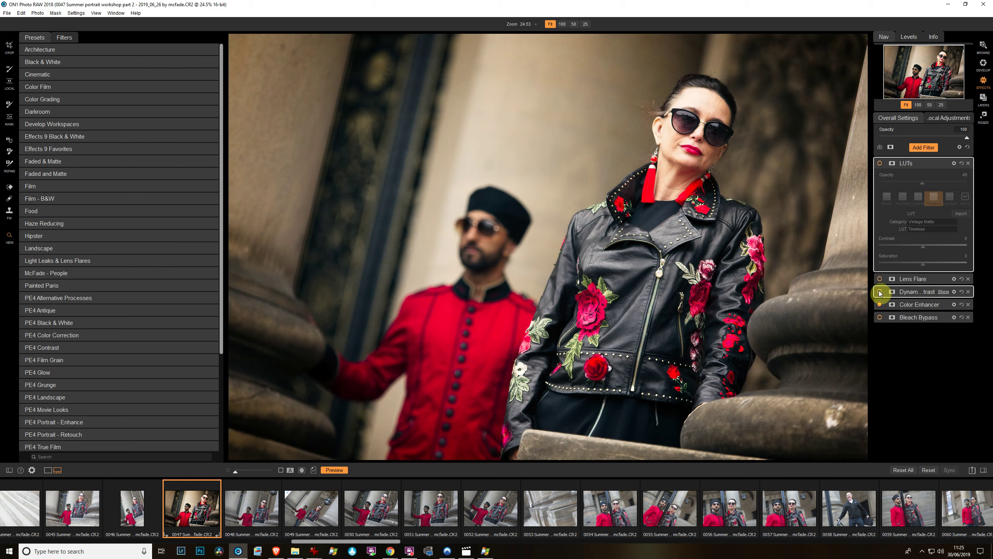
pyautogui.click(880, 292)
pyautogui.click(880, 317)
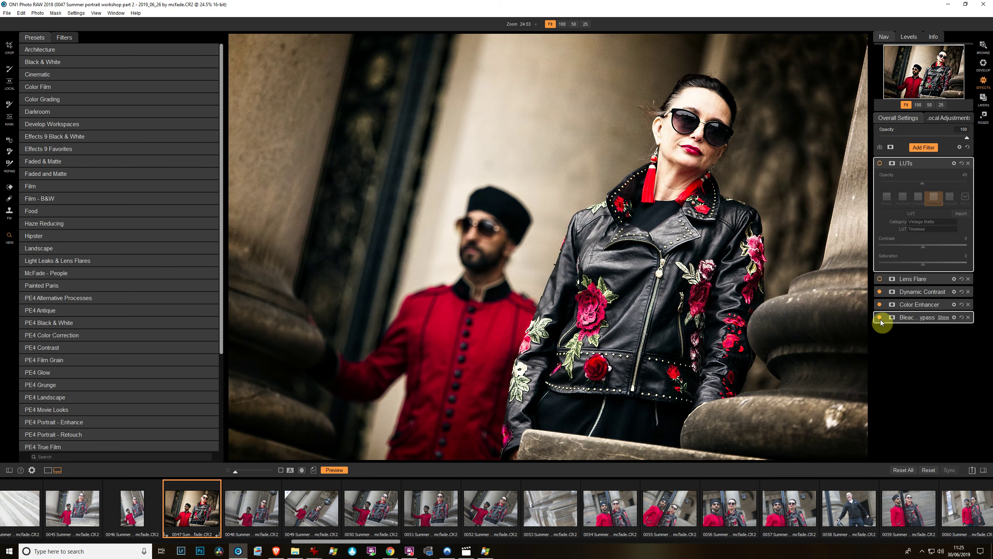
pyautogui.click(880, 317)
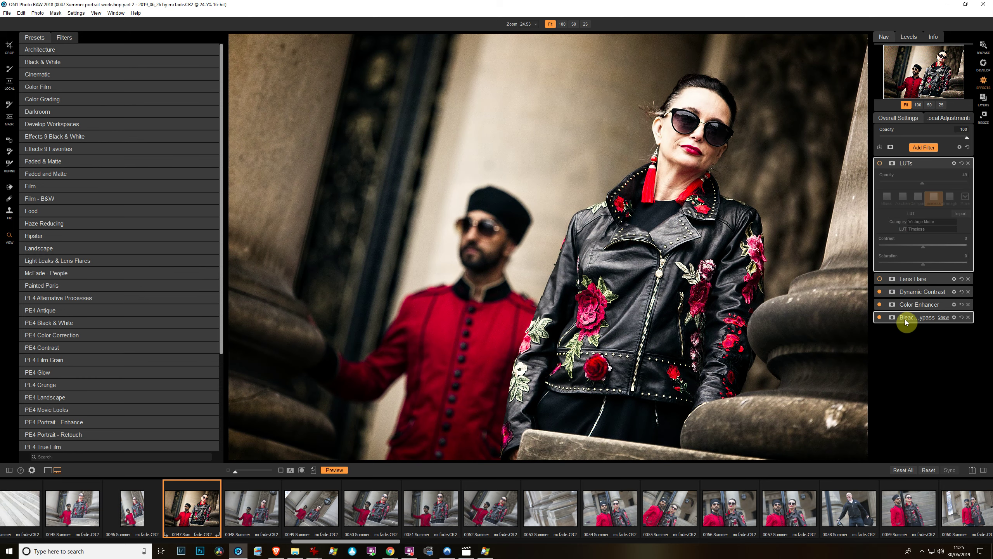
# Set Bleach Bypass opacity to 41, Lens Flare to about 40 and LUTs to about 45
pyautogui.click(915, 319)
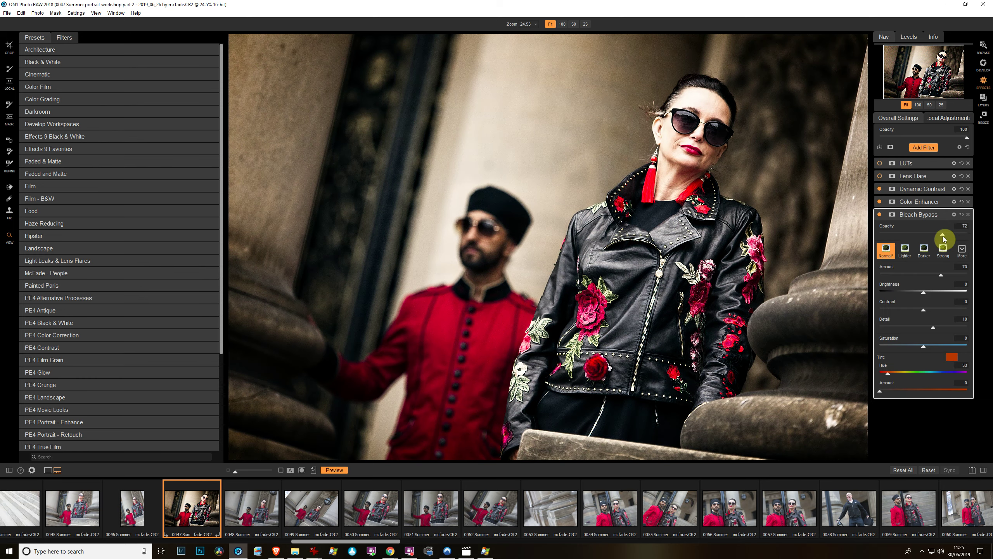
pyautogui.click(914, 235)
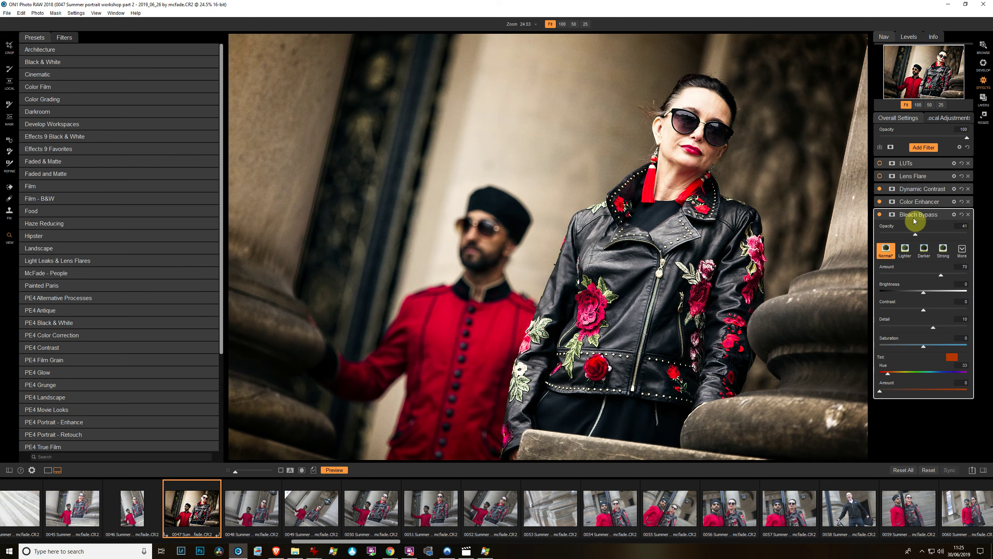
pyautogui.click(881, 176)
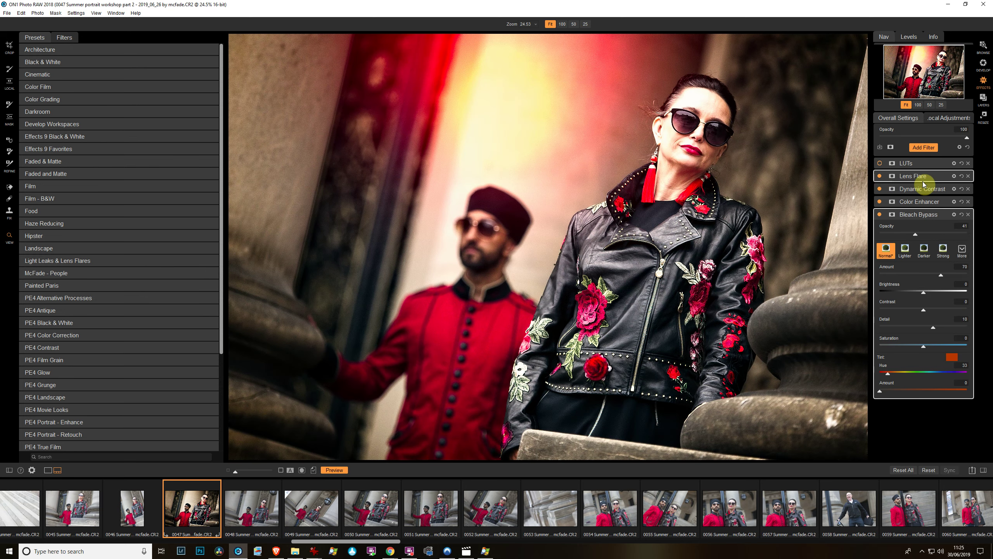
pyautogui.click(925, 176)
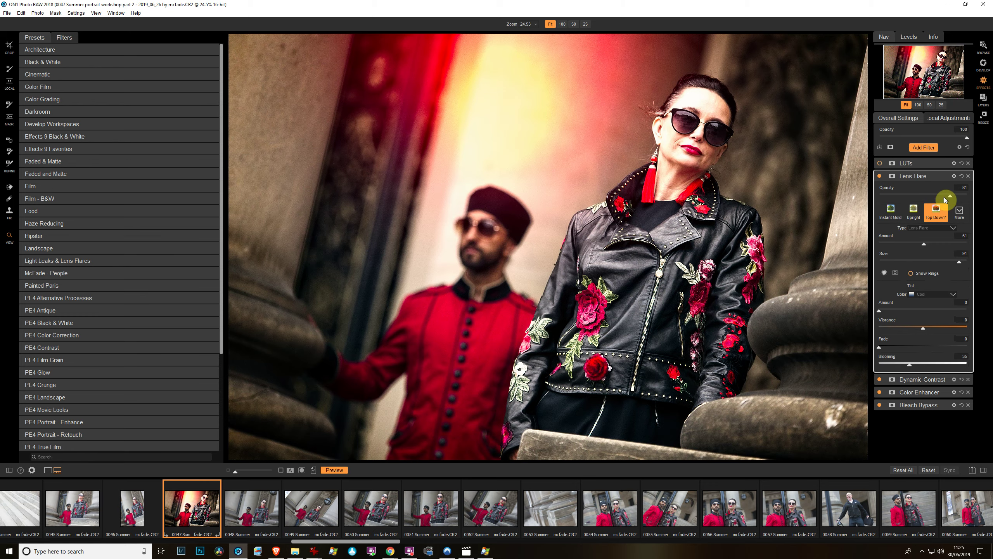
pyautogui.click(915, 196)
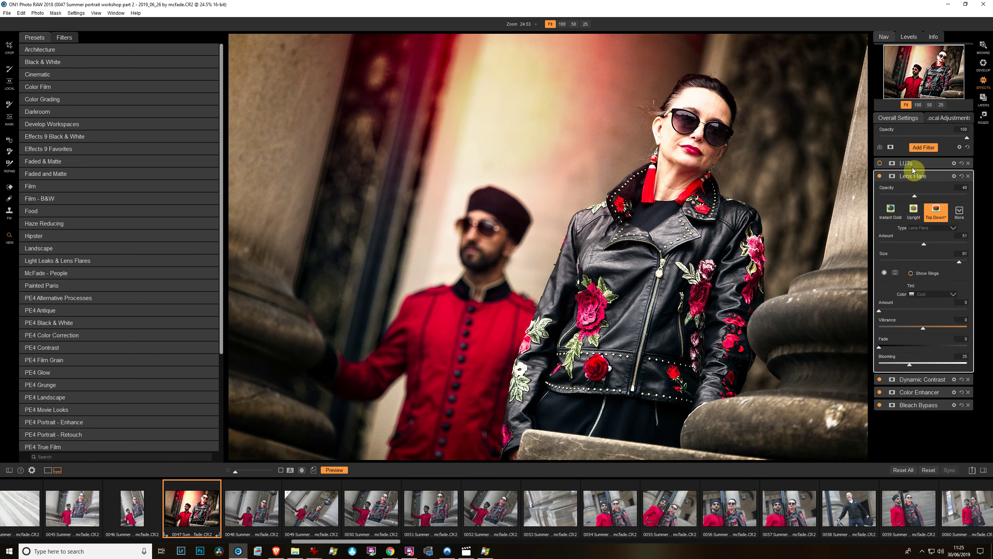
pyautogui.click(916, 164)
pyautogui.click(880, 163)
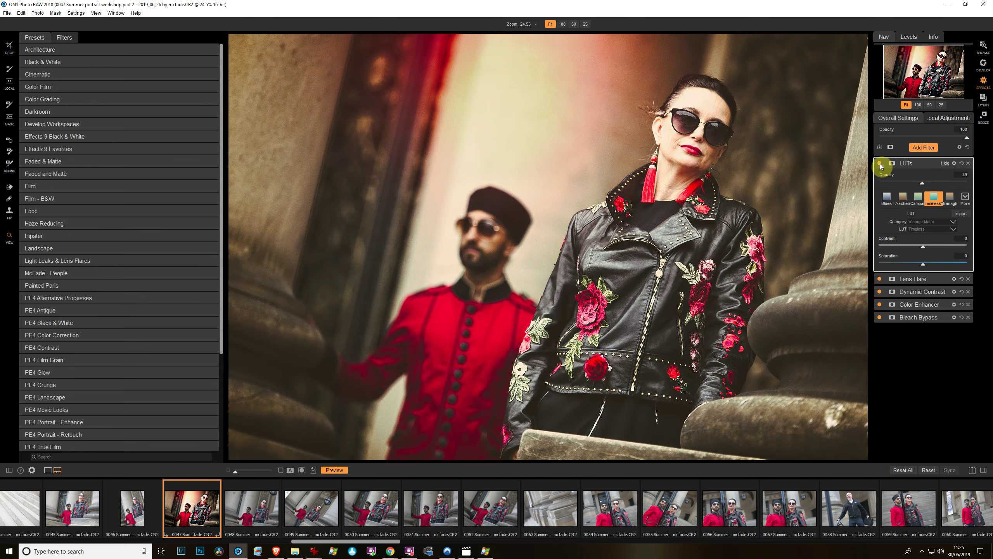
pyautogui.click(930, 192)
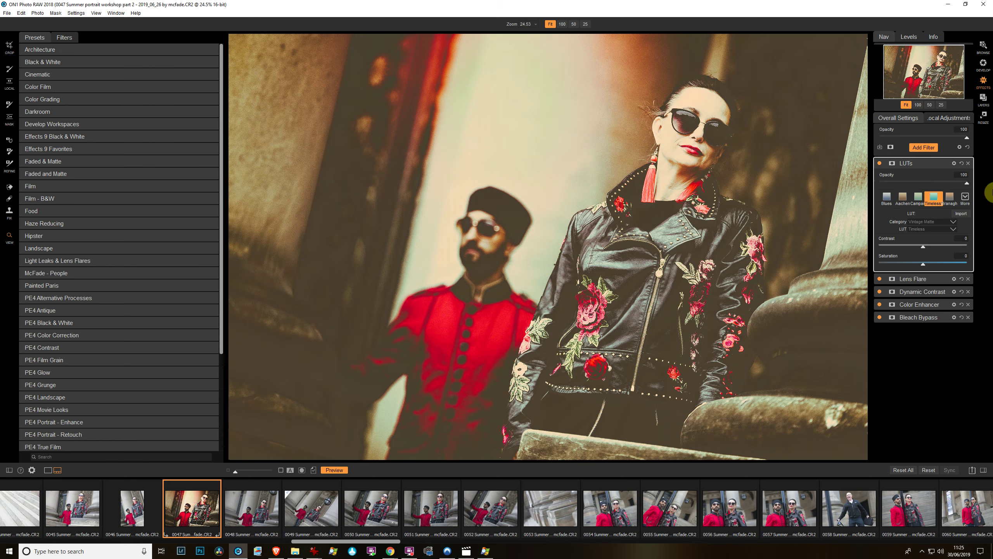
pyautogui.click(918, 183)
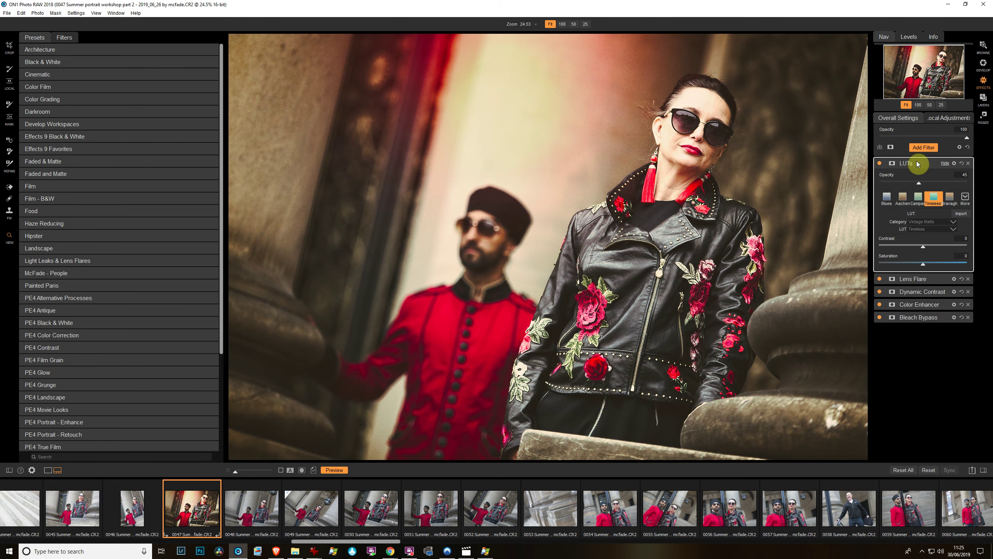
pyautogui.click(924, 147)
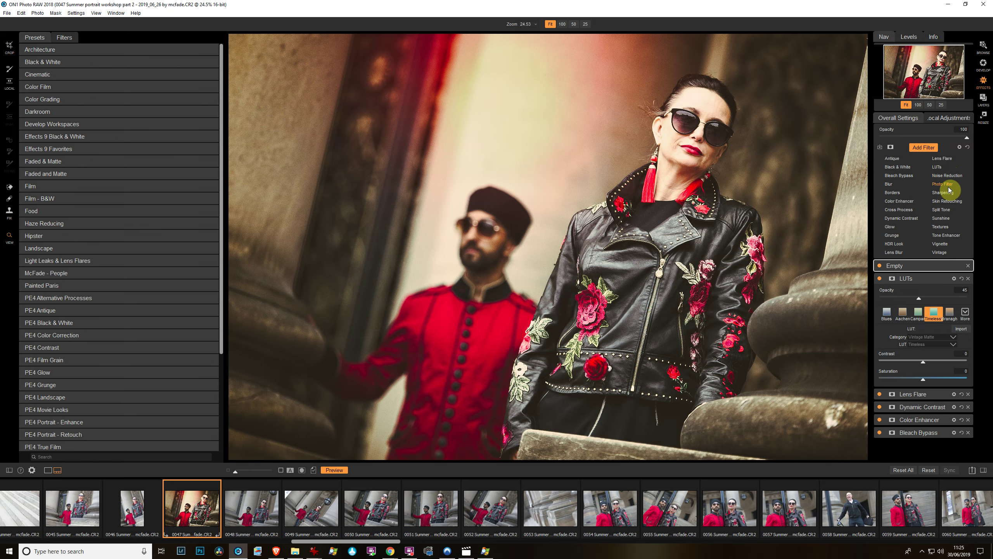
# Add a Photo Filter and browse its styles without choosing one
pyautogui.click(946, 184)
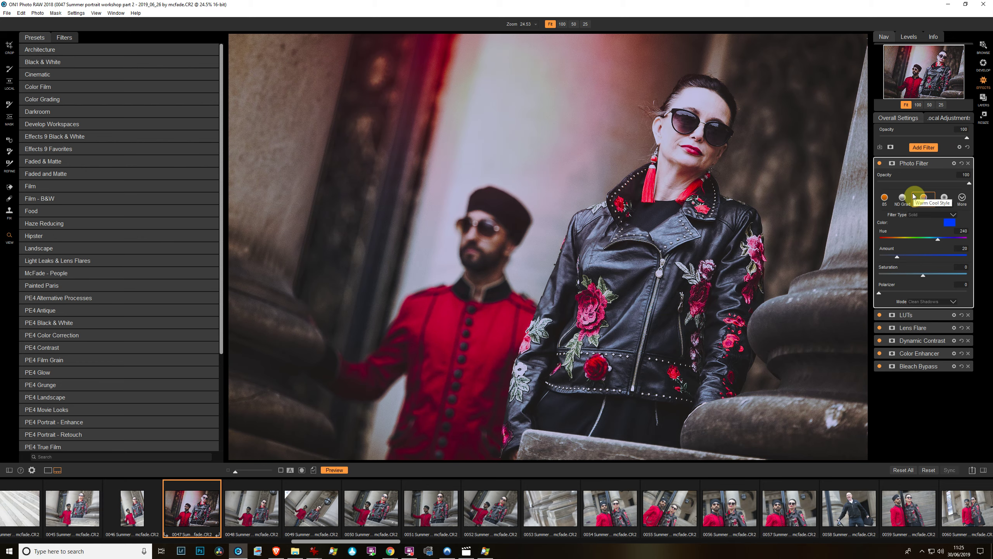
pyautogui.click(937, 216)
pyautogui.click(936, 216)
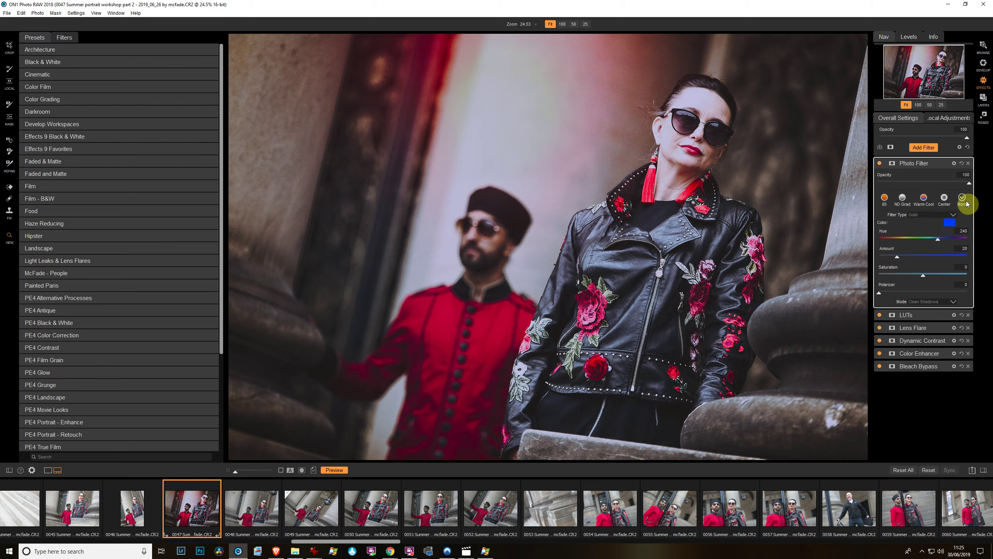
pyautogui.click(960, 205)
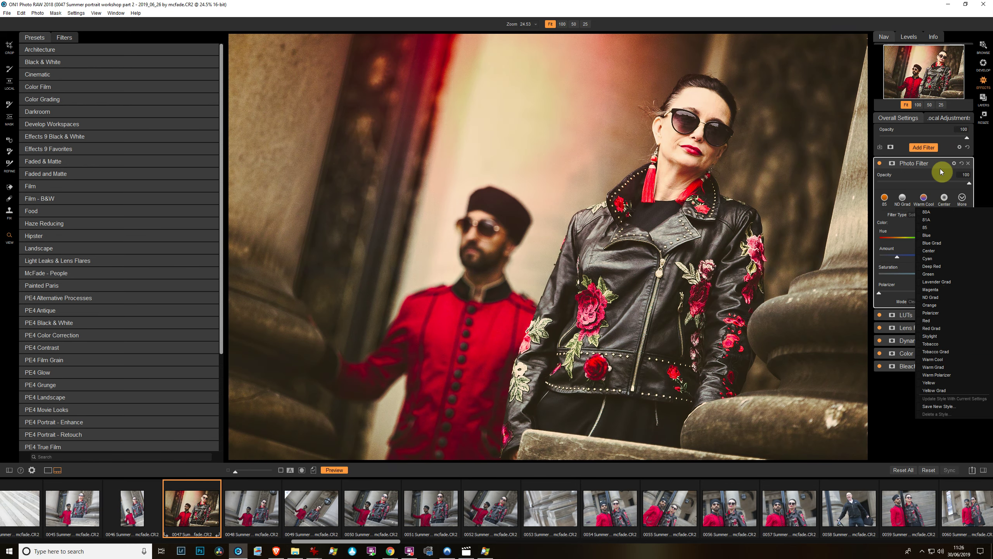
pyautogui.click(897, 248)
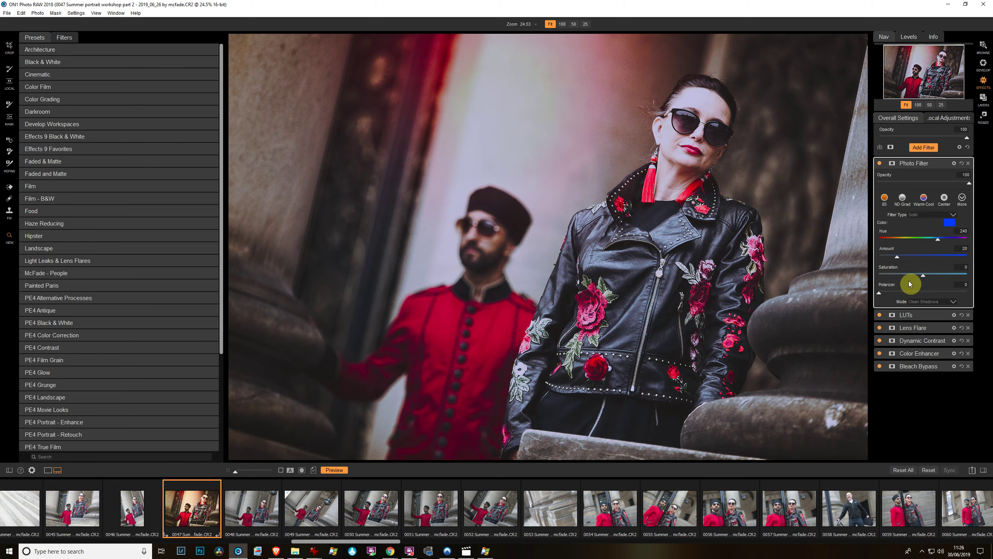
# Make the photo filter Graduated, adjust its Distance and Transition, then delete it
pyautogui.click(954, 214)
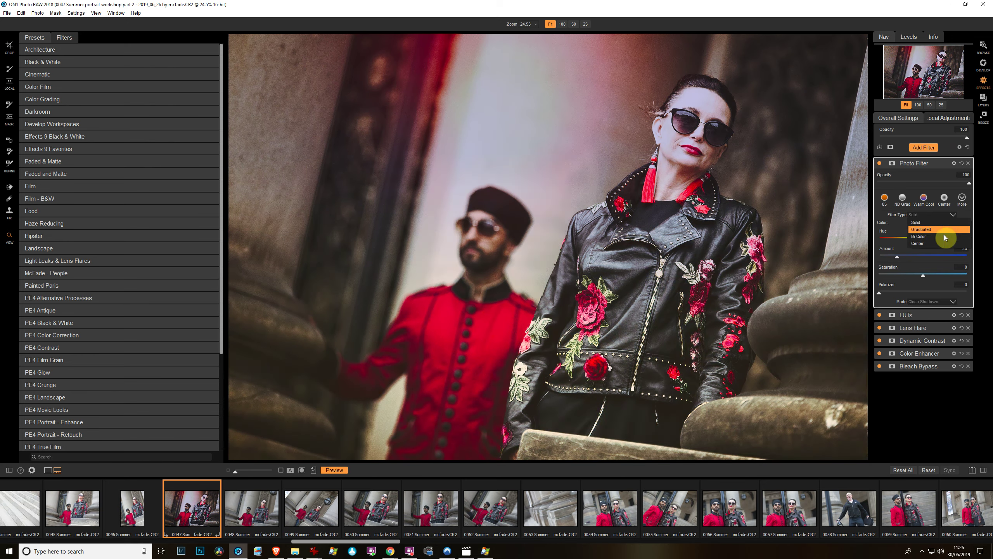
pyautogui.click(943, 230)
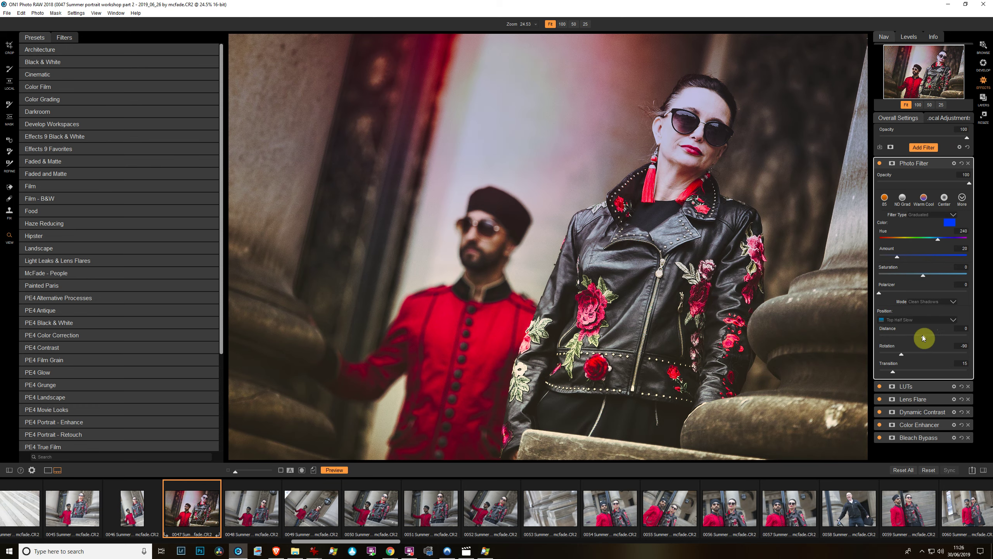
pyautogui.moveTo(924, 337)
pyautogui.mouseDown()
pyautogui.moveTo(904, 337)
pyautogui.moveTo(934, 344)
pyautogui.mouseUp()
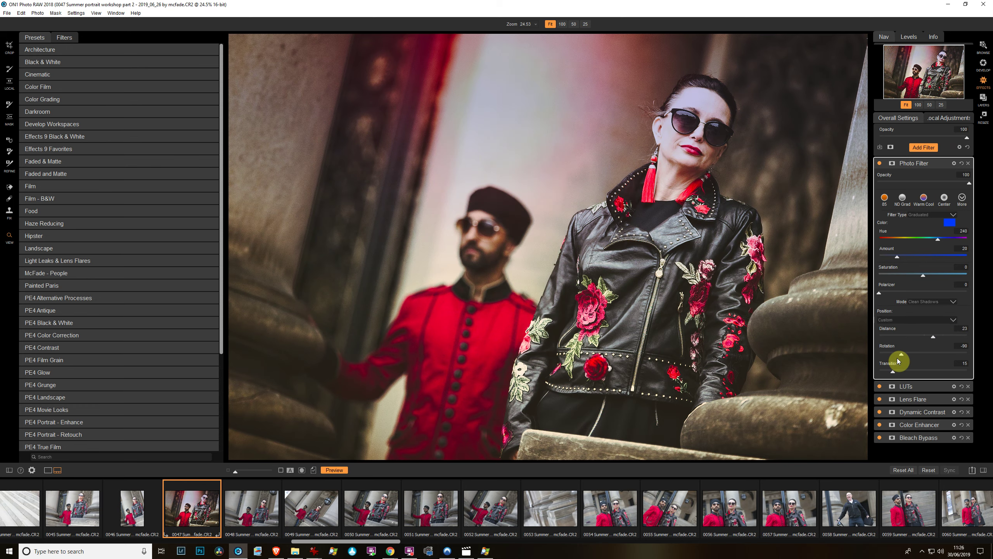
pyautogui.moveTo(896, 371); pyautogui.dragTo(897, 372)
pyautogui.moveTo(923, 163)
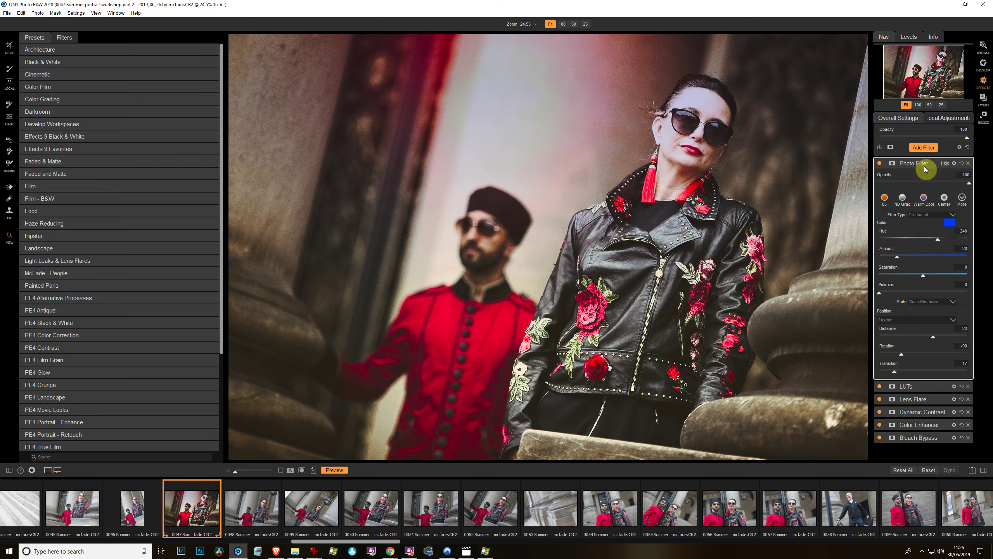
pyautogui.click(969, 164)
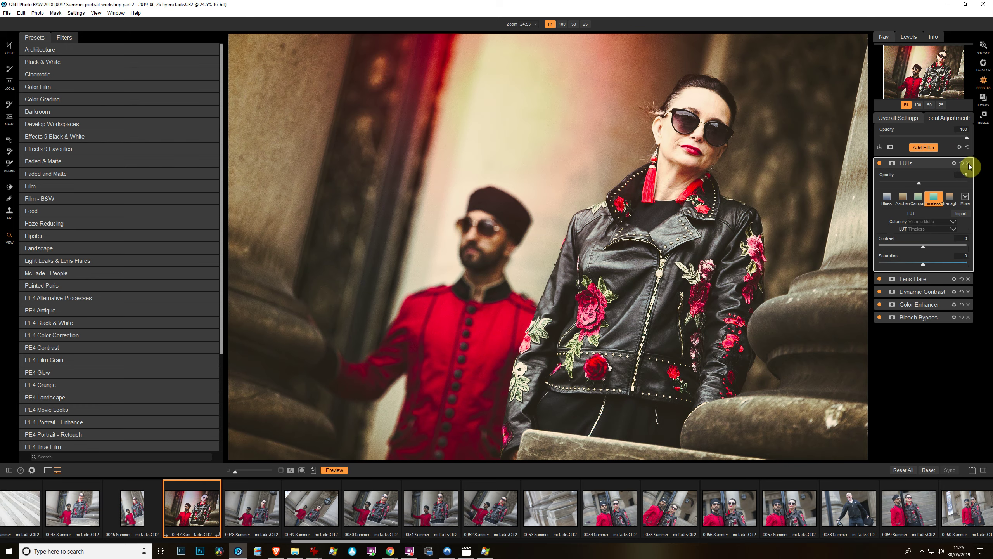
# Add a Sharpening filter with Progressive type and the Screen preset, checking the zipper at 100%
pyautogui.click(930, 150)
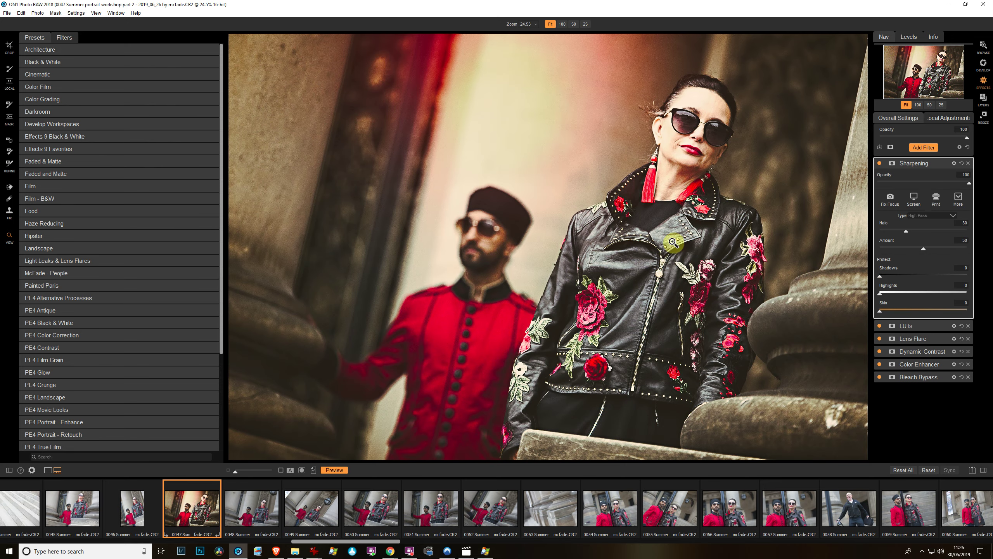
pyautogui.click(667, 260)
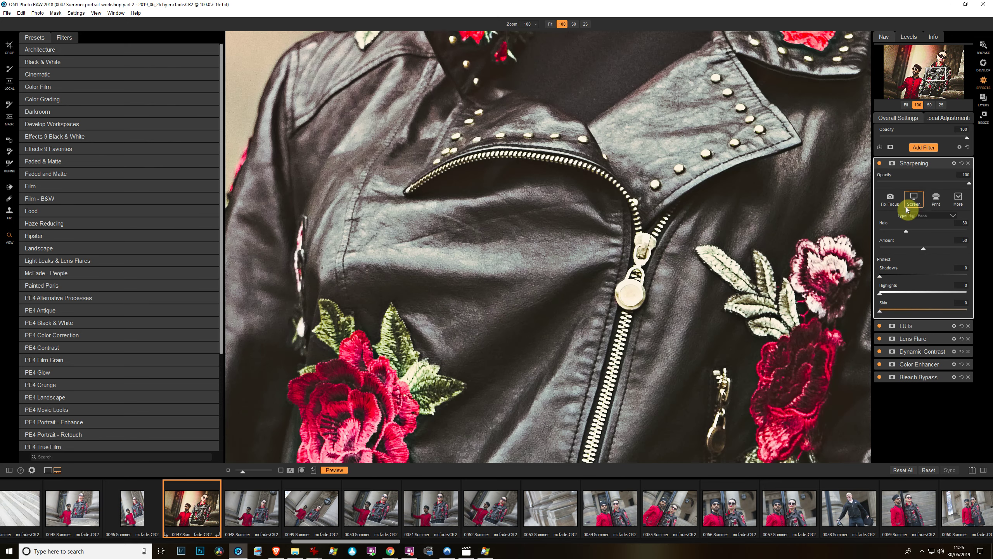
pyautogui.click(950, 216)
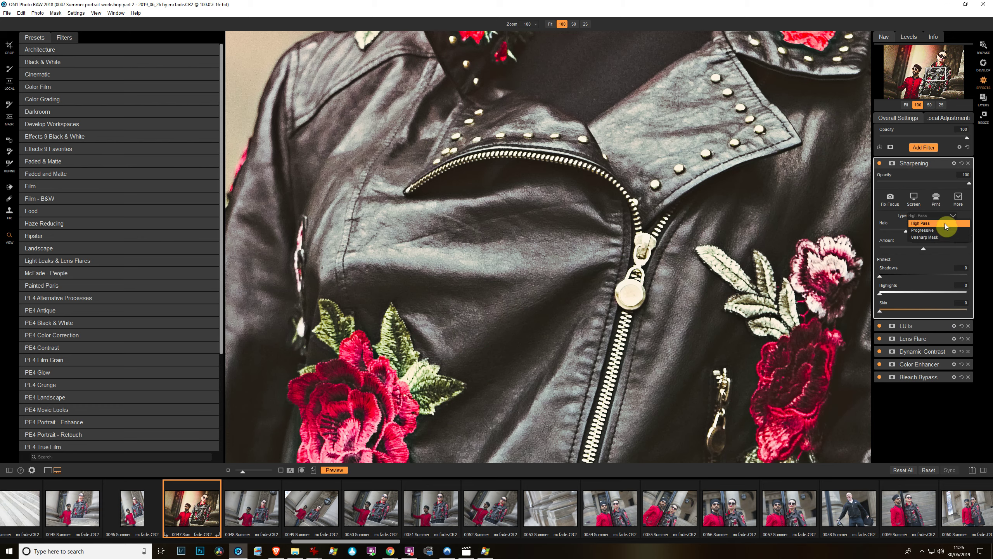
pyautogui.click(947, 230)
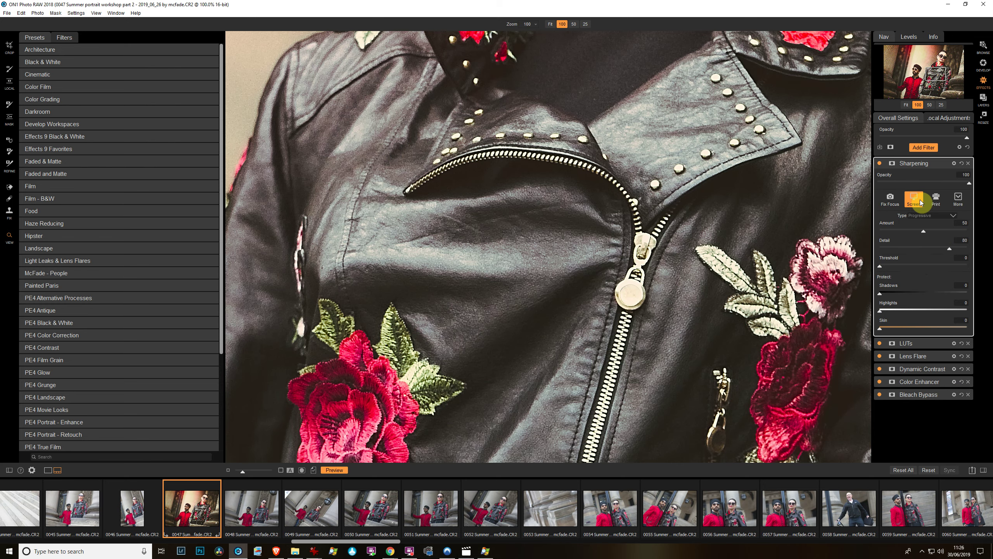
pyautogui.click(642, 275)
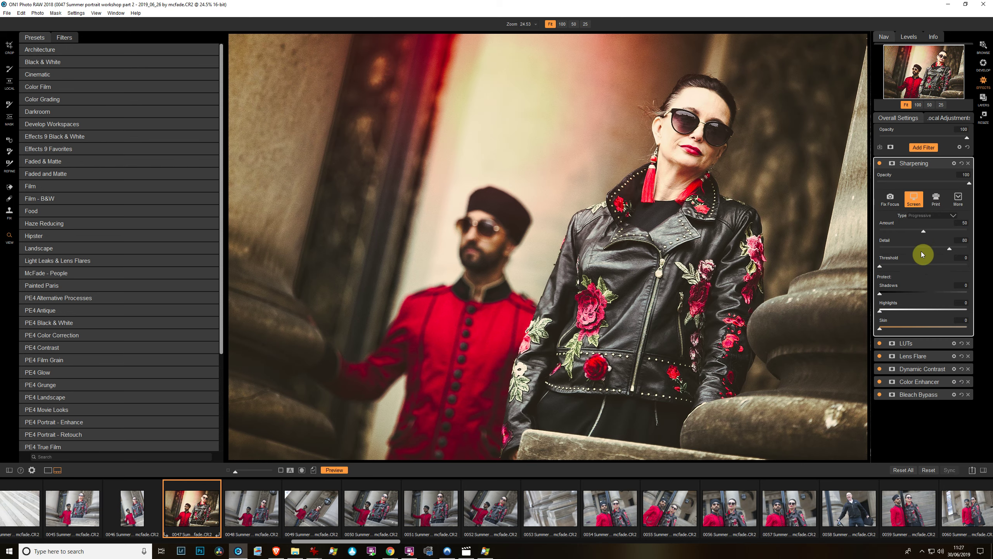
# Add Skin Retouching sampled from the woman's cheek, with Blemishes 53, Smoothing 55 and Shine 22
pyautogui.click(922, 148)
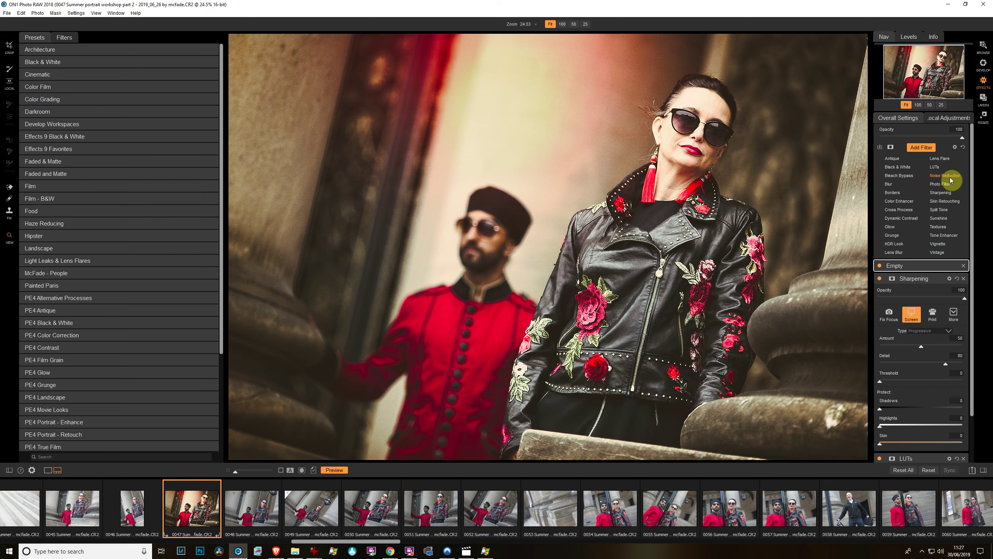
pyautogui.click(949, 202)
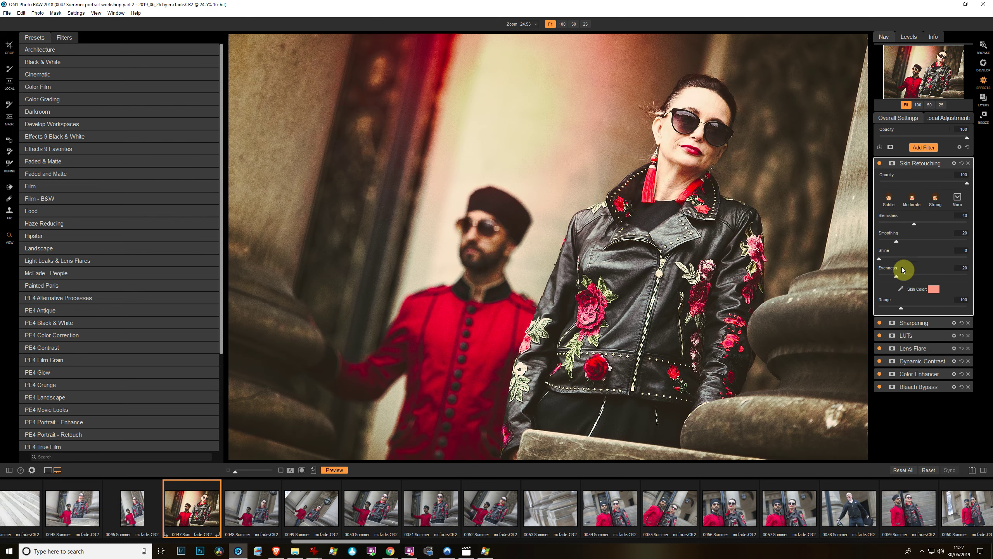
pyautogui.click(901, 289)
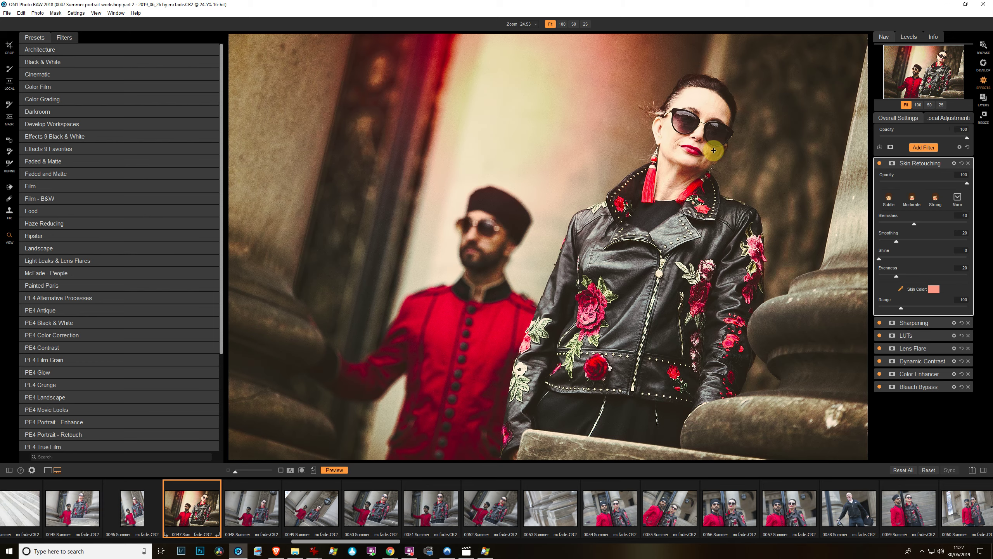
pyautogui.click(674, 137)
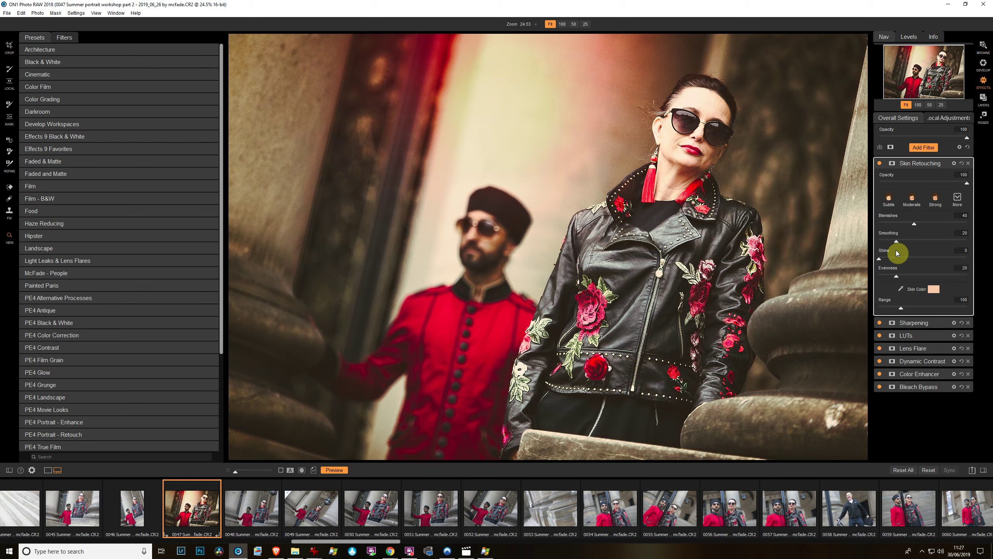
pyautogui.moveTo(896, 241)
pyautogui.mouseDown()
pyautogui.moveTo(879, 241)
pyautogui.moveTo(929, 247)
pyautogui.moveTo(960, 223)
pyautogui.mouseUp()
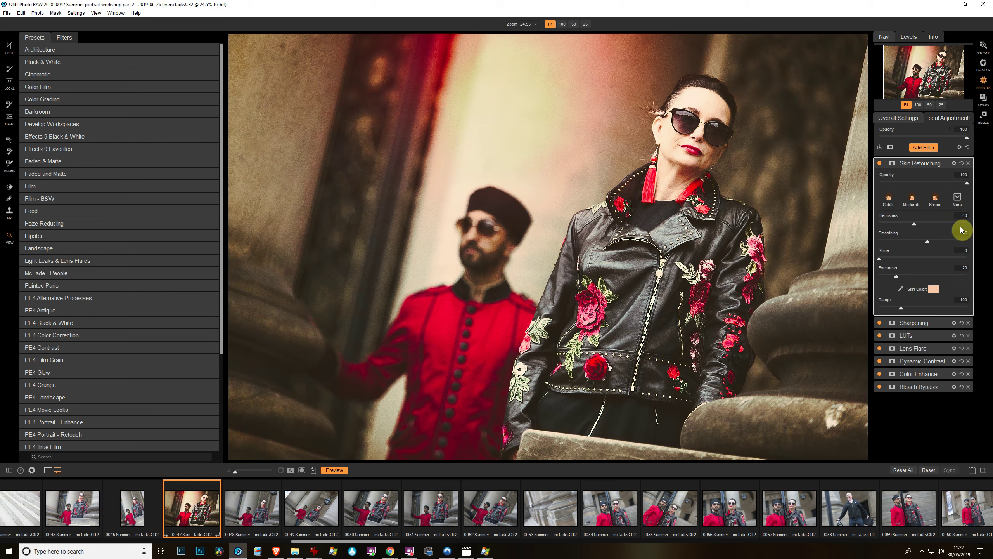
pyautogui.click(926, 224)
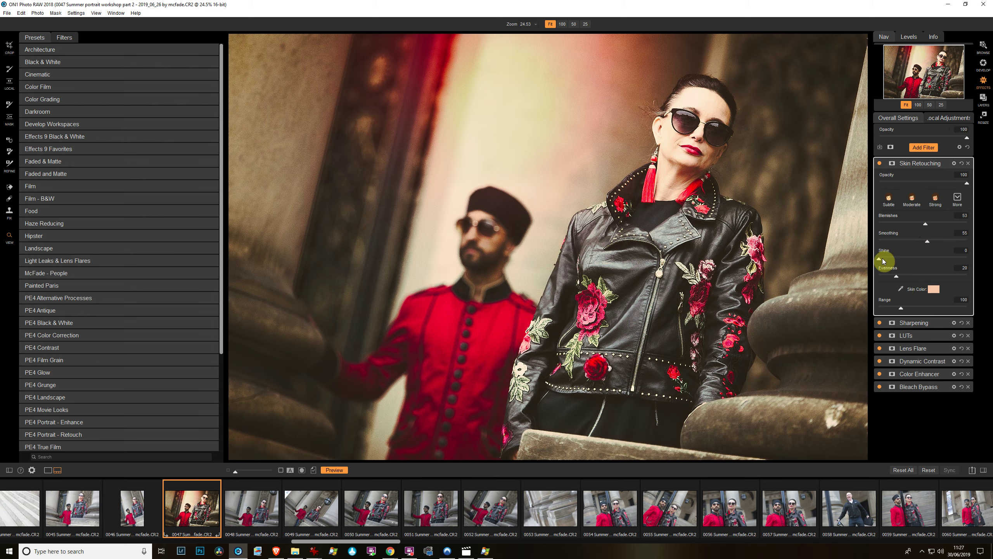
pyautogui.moveTo(880, 259); pyautogui.dragTo(900, 262)
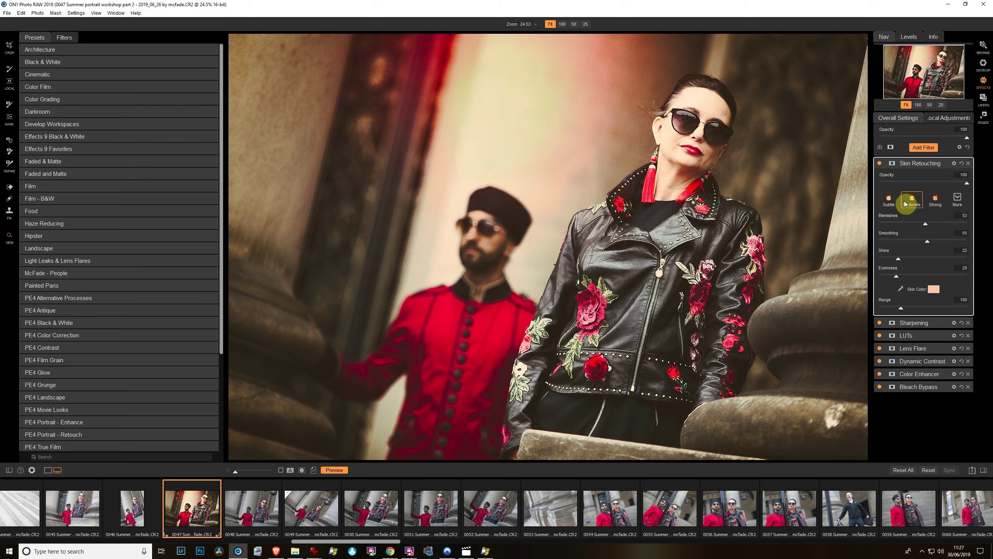
# Add a Sunshine filter using the Natural preset, faded to 55 opacity
pyautogui.click(931, 149)
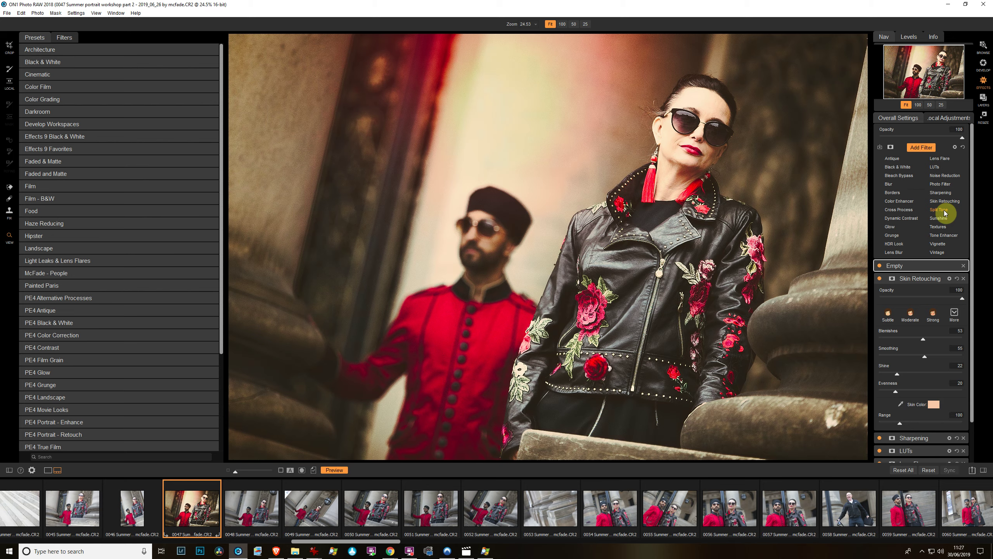
pyautogui.click(940, 218)
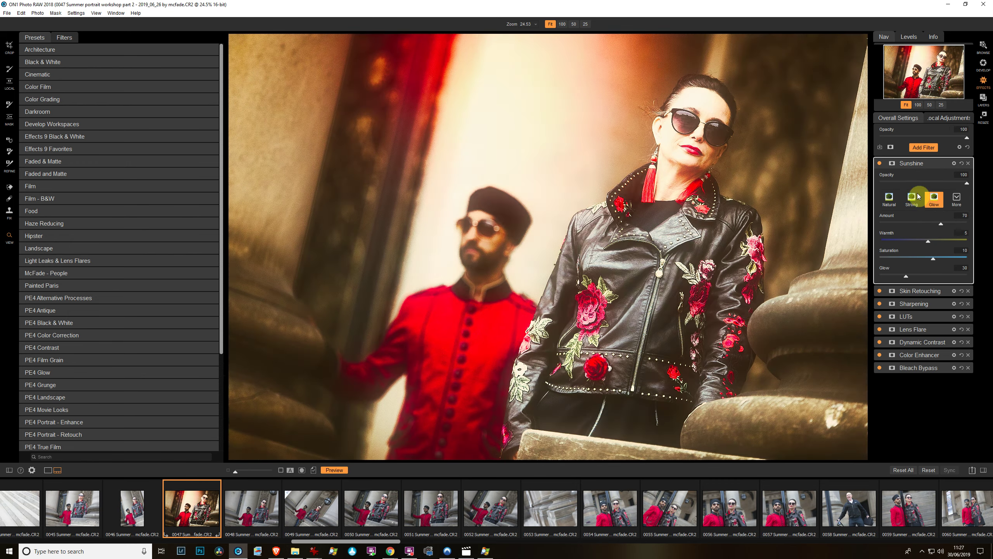
pyautogui.click(912, 198)
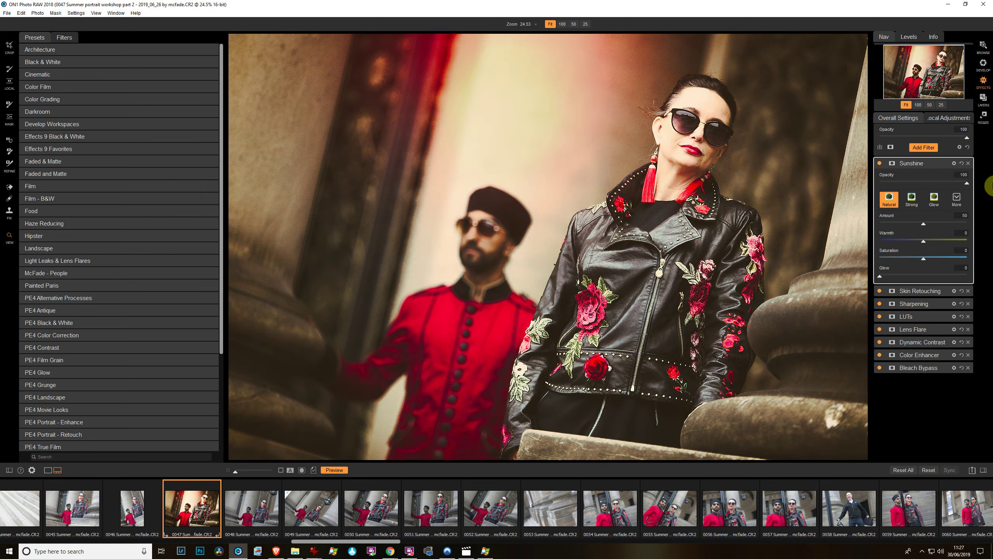
pyautogui.moveTo(989, 185); pyautogui.dragTo(928, 183)
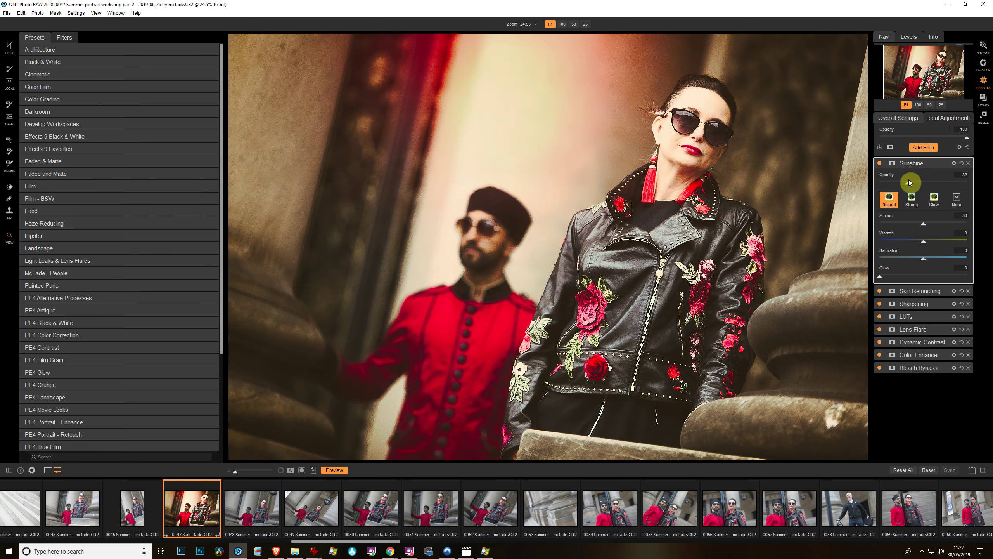
pyautogui.click(930, 147)
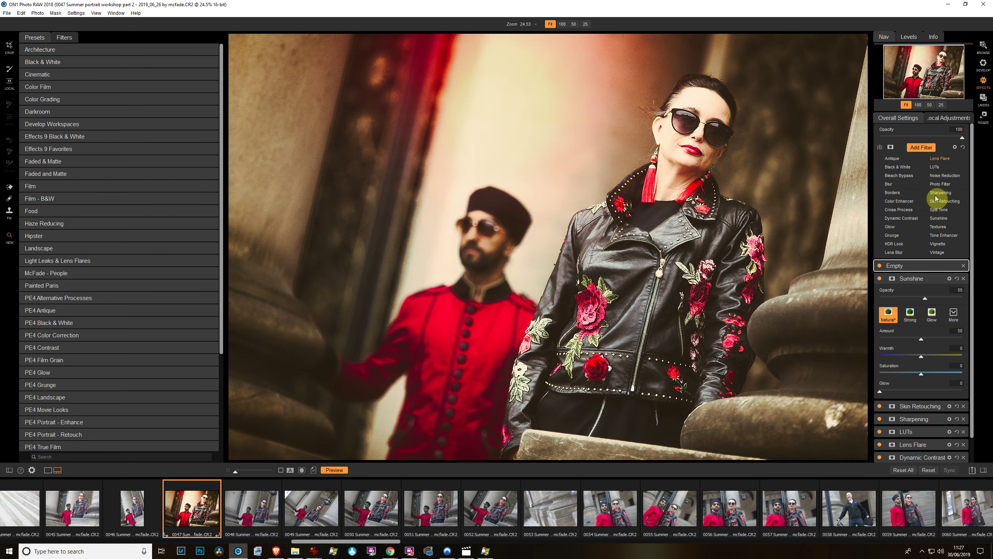
# Add a Textures filter with the Dark Text 2 handwriting texture at 45 opacity
pyautogui.click(938, 227)
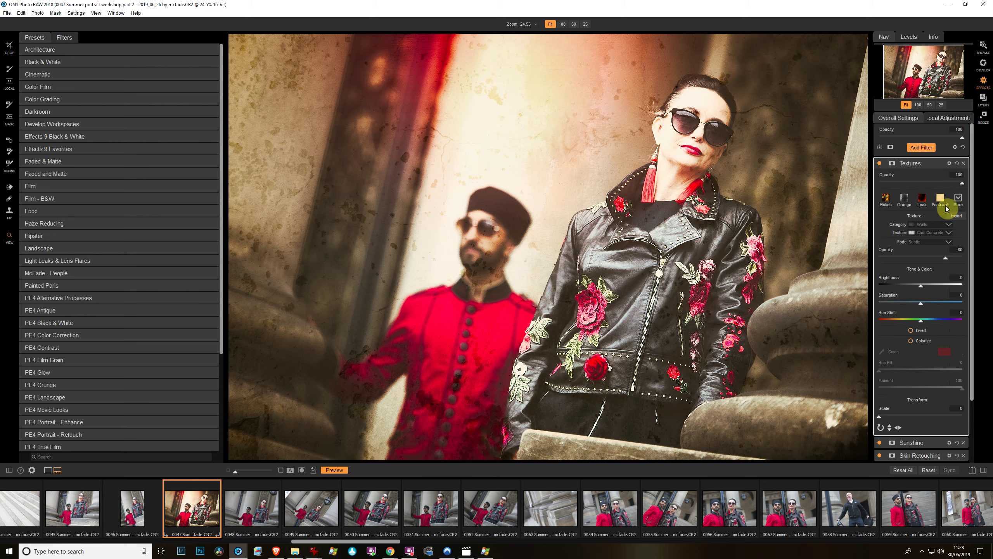
pyautogui.click(887, 200)
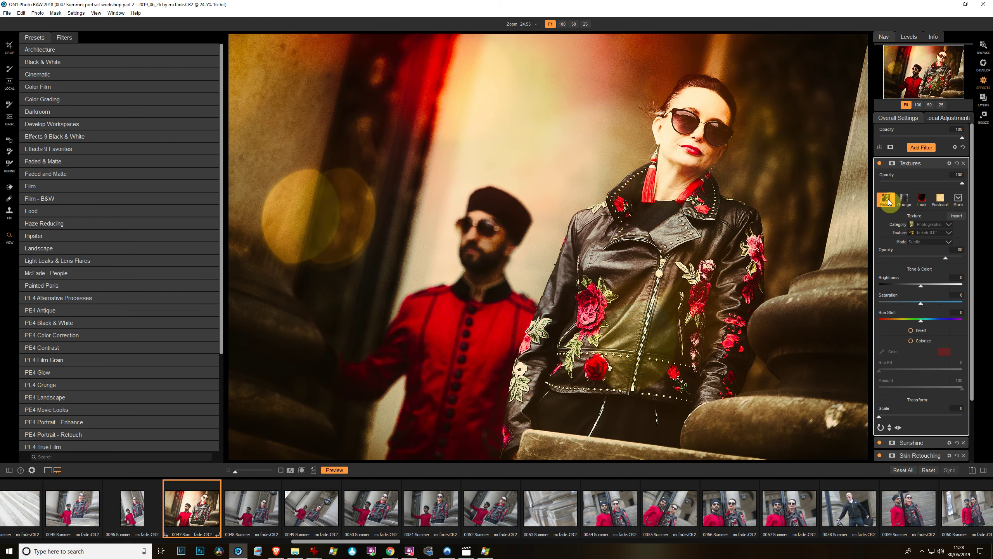
pyautogui.click(961, 201)
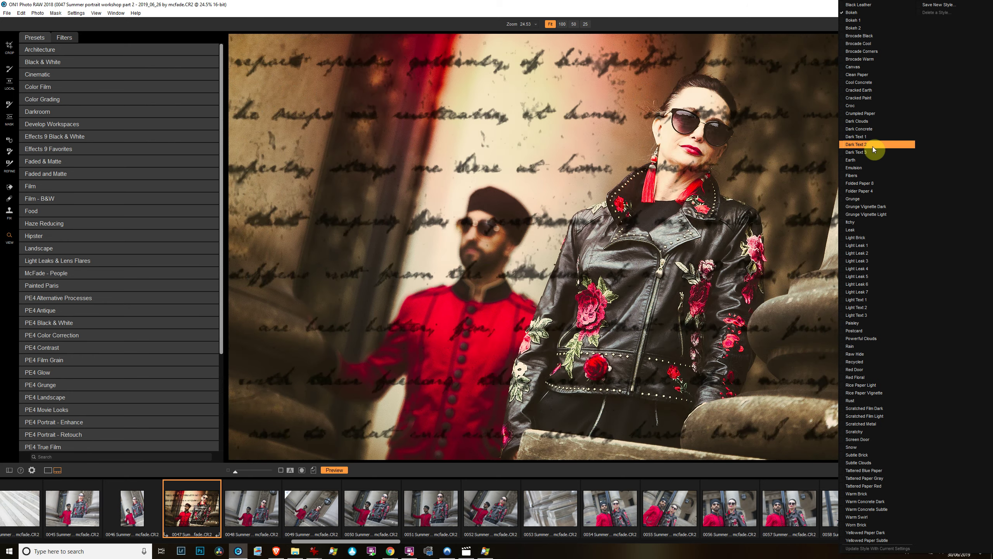
pyautogui.click(872, 145)
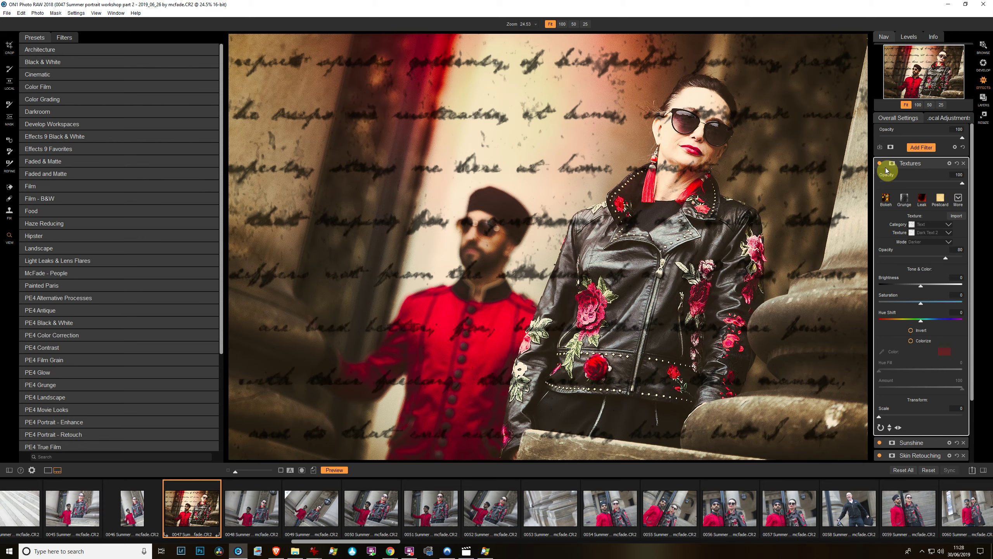
pyautogui.moveTo(912, 163)
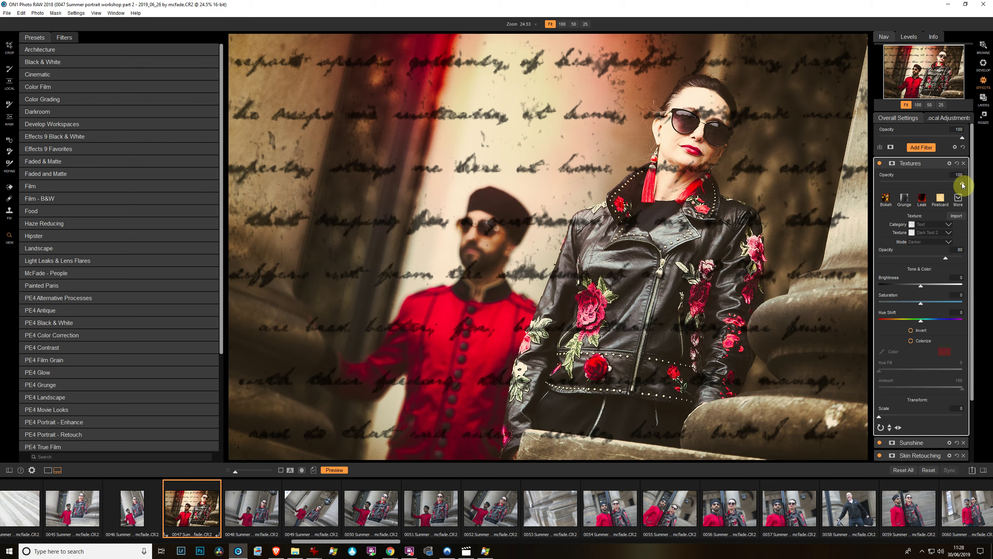
pyautogui.moveTo(962, 183)
pyautogui.mouseDown()
pyautogui.moveTo(881, 183)
pyautogui.moveTo(918, 188)
pyautogui.moveTo(903, 189)
pyautogui.mouseUp()
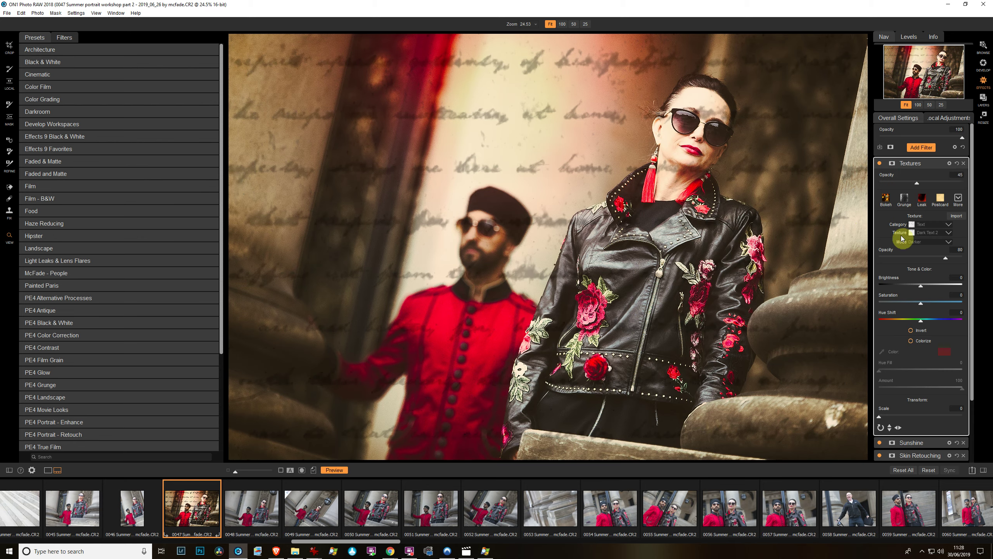
# Add a layer mask to the Textures filter and paint the texture off the woman's face and neck
pyautogui.click(895, 165)
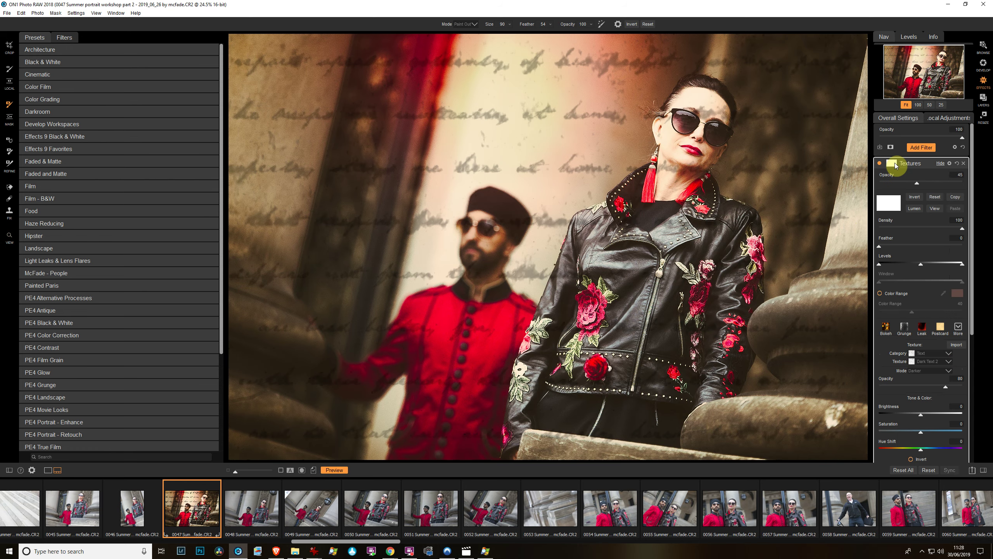
pyautogui.click(895, 164)
pyautogui.click(895, 165)
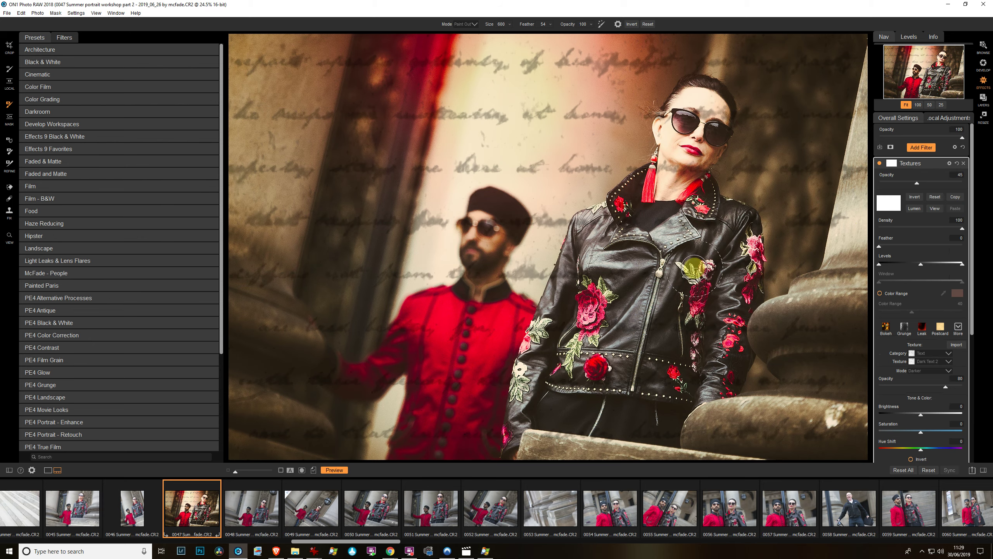
pyautogui.scroll(10, 681, 251)
pyautogui.moveTo(673, 201); pyautogui.dragTo(688, 130)
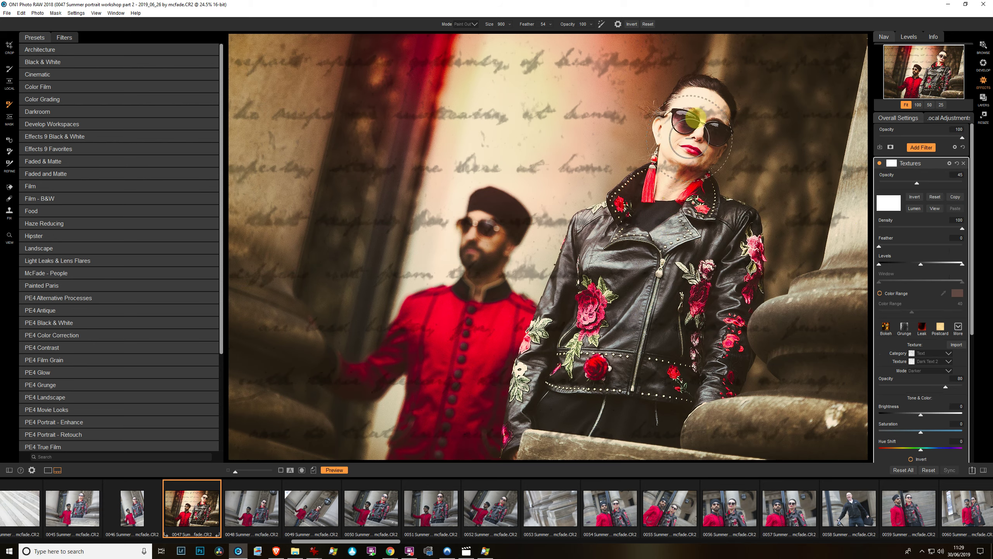
# Paint the texture off the man's red jacket, then keep Dark Text 2 after previewing other textures
pyautogui.scroll(-1, 604, 262)
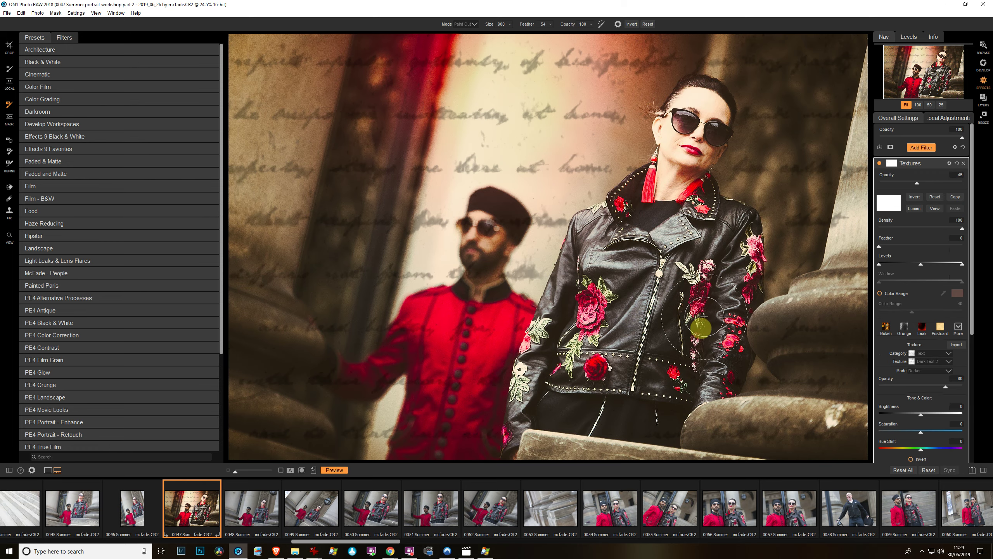
pyautogui.scroll(-3, 489, 233)
pyautogui.scroll(-3, 484, 235)
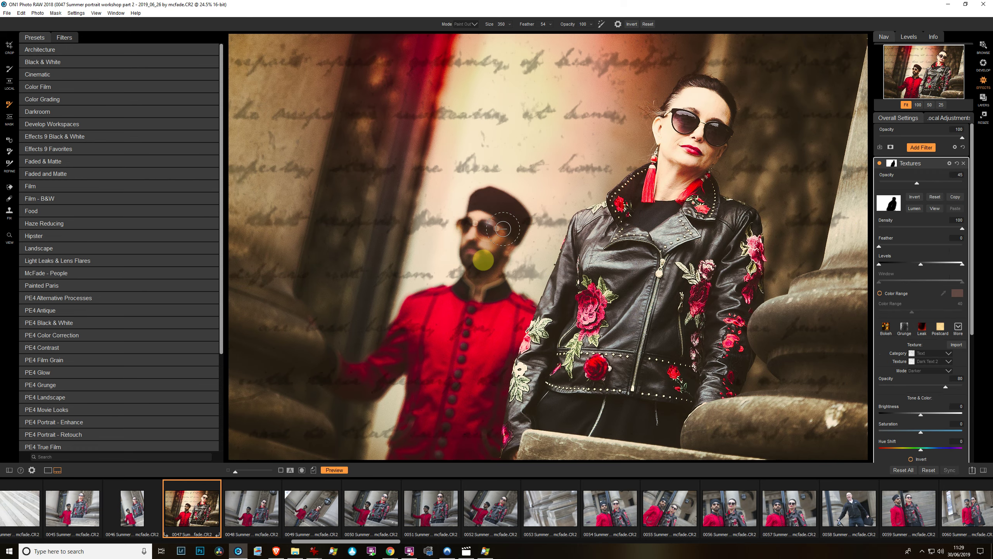
pyautogui.moveTo(515, 327); pyautogui.dragTo(424, 417)
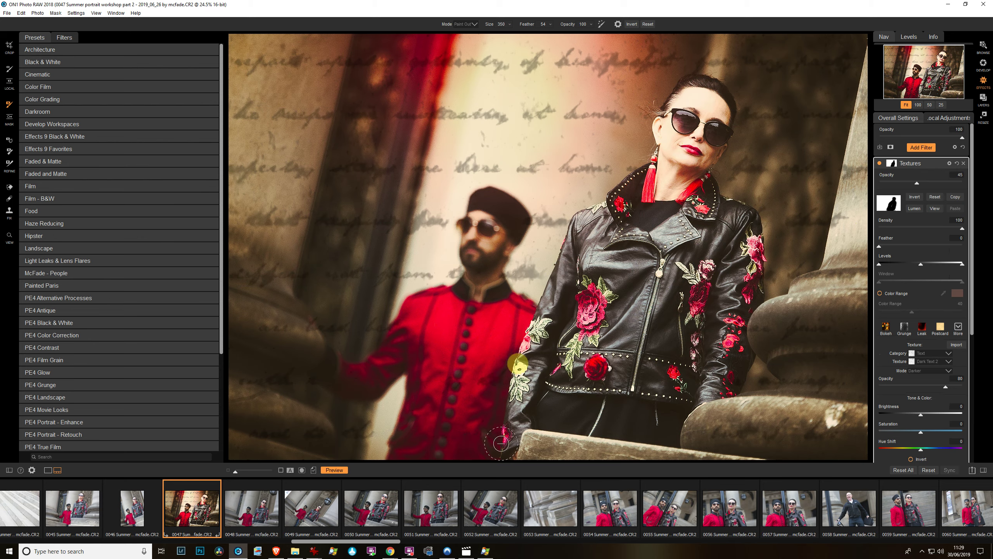
pyautogui.moveTo(488, 245); pyautogui.dragTo(730, 376)
pyautogui.click(936, 363)
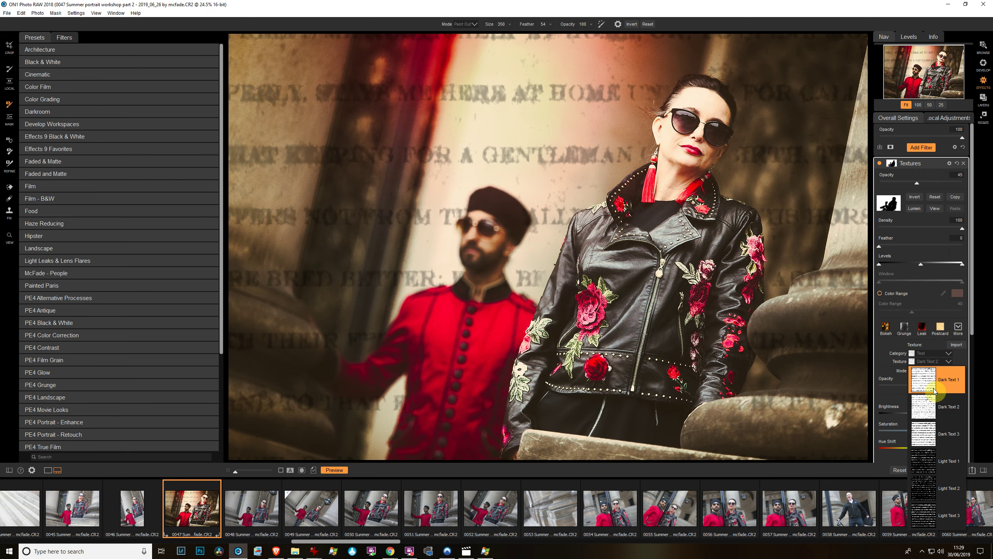
pyautogui.click(933, 416)
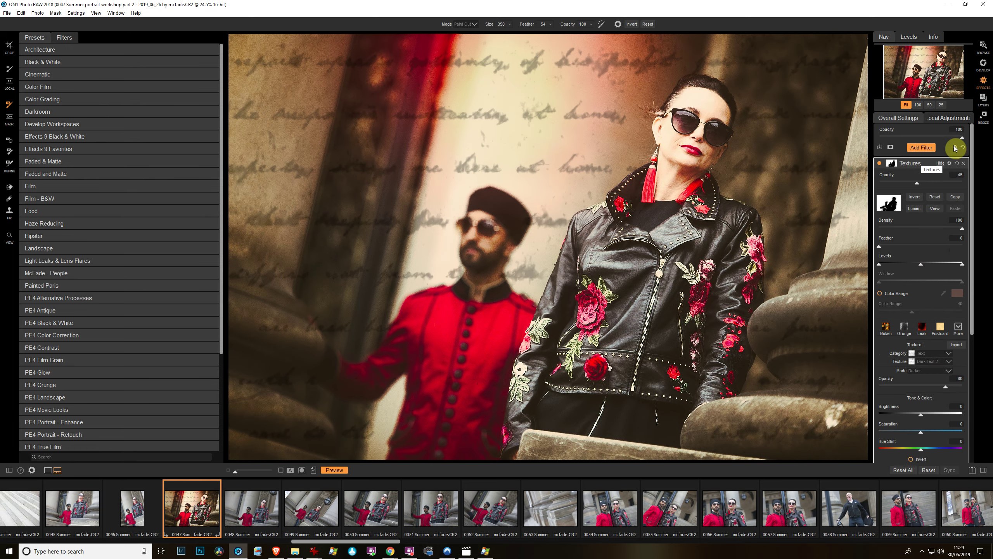
# Add a second Textures filter using the Photographic category's Light Leak 4 texture
pyautogui.click(931, 147)
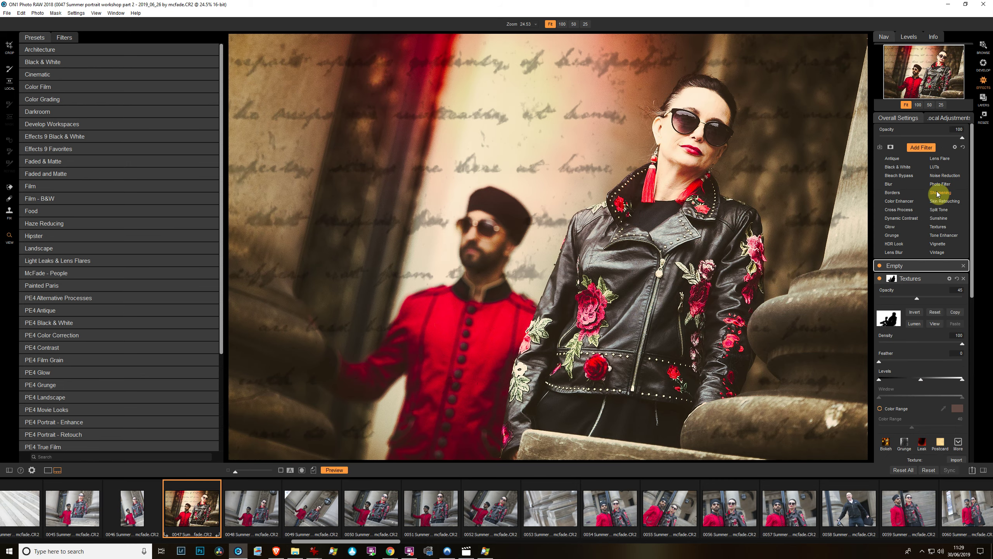
pyautogui.click(941, 228)
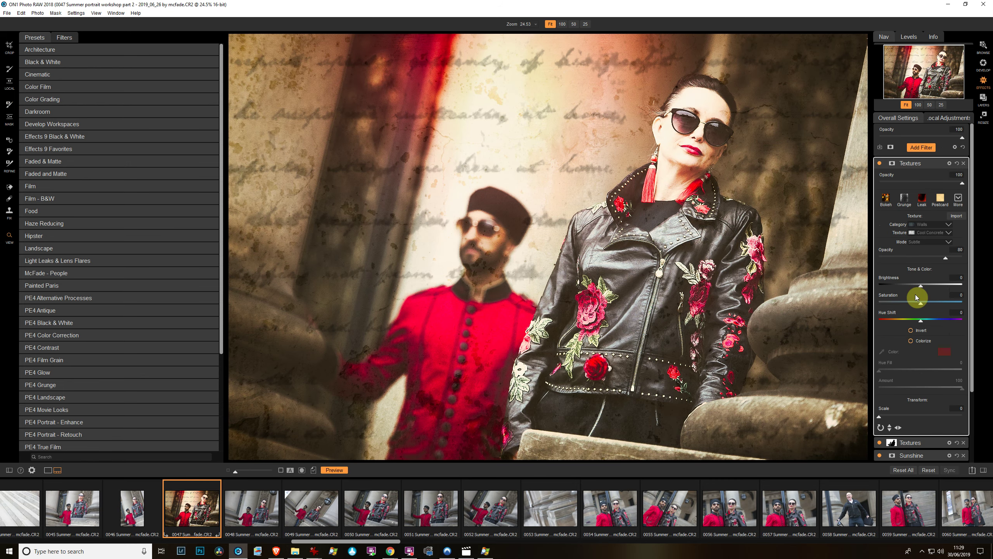
pyautogui.click(949, 225)
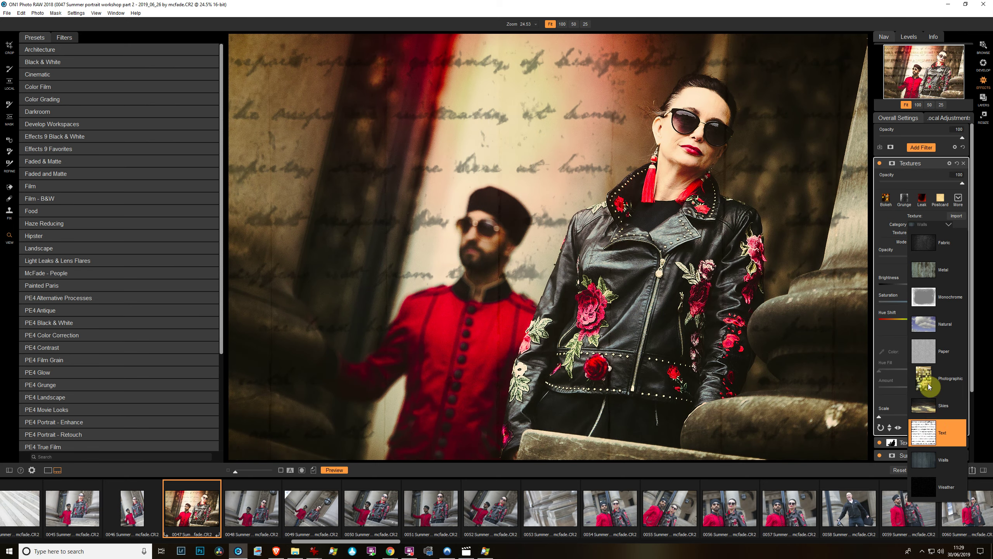
pyautogui.click(928, 383)
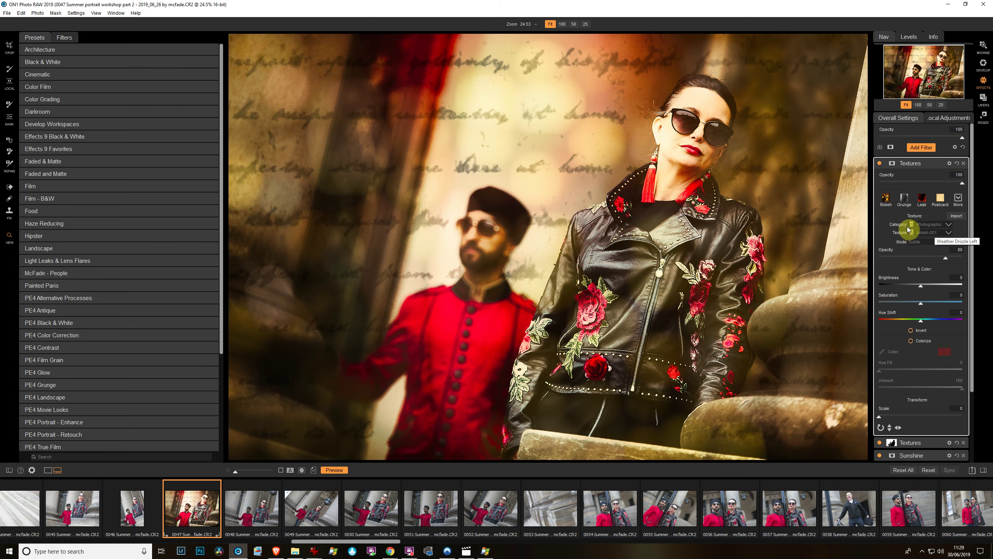
pyautogui.click(922, 233)
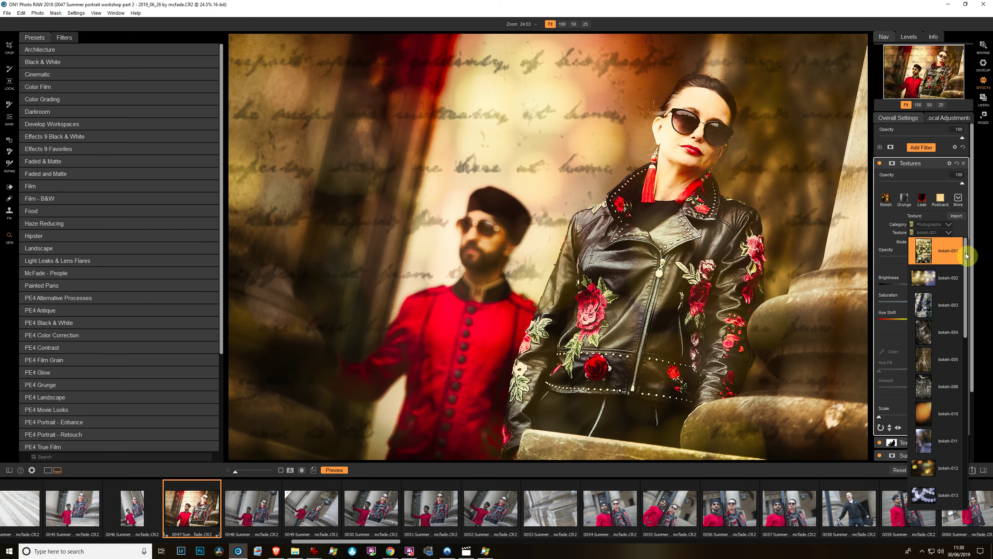
pyautogui.moveTo(965, 258); pyautogui.dragTo(962, 389)
pyautogui.scroll(-4, 959, 389)
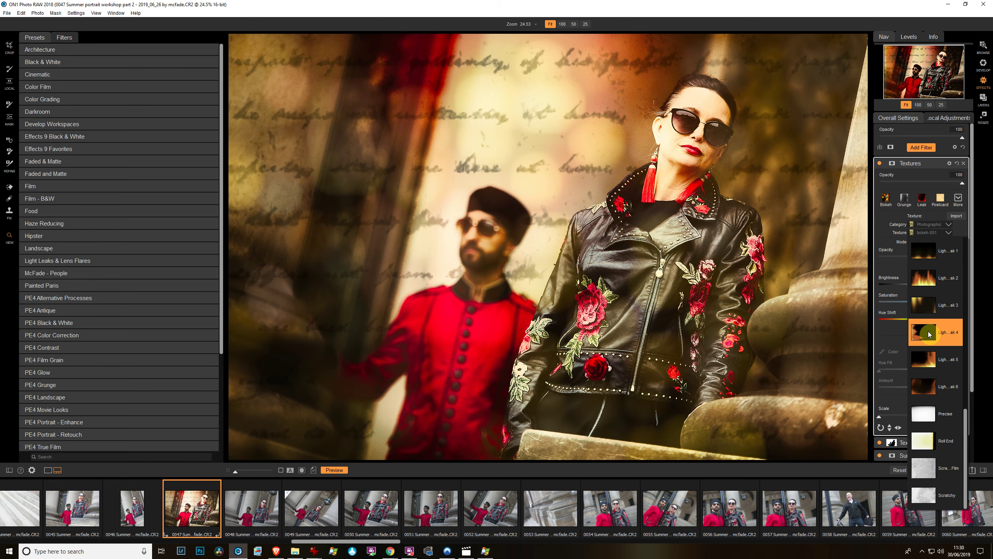
pyautogui.click(931, 334)
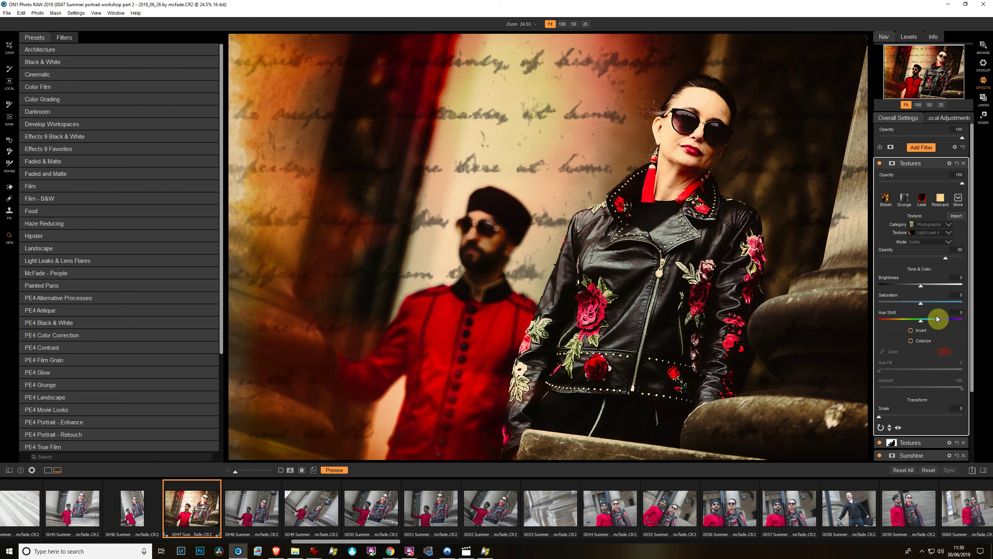
# Switch the texture to Itchy at opacity 80 and add a layer mask
pyautogui.click(947, 190)
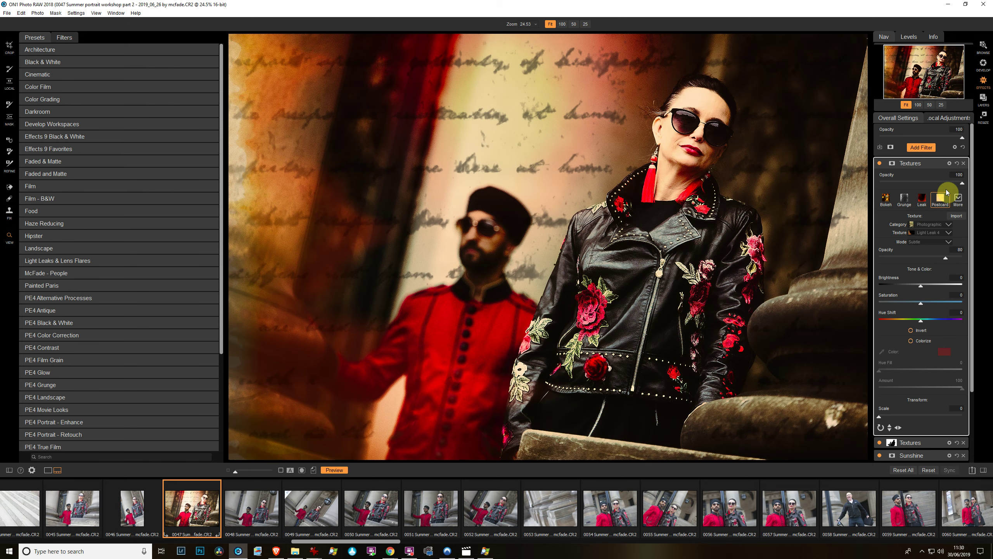
pyautogui.click(949, 232)
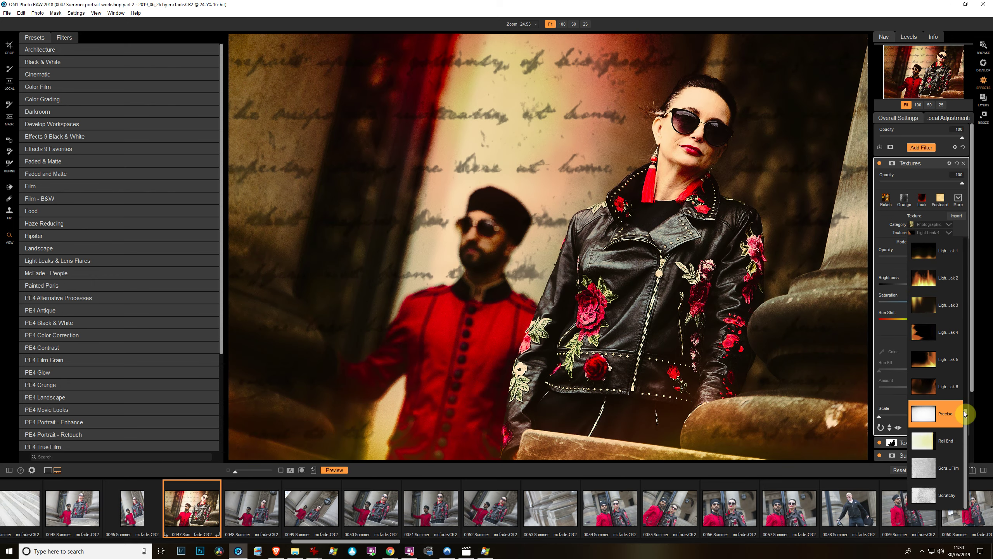
pyautogui.moveTo(969, 392); pyautogui.dragTo(970, 375)
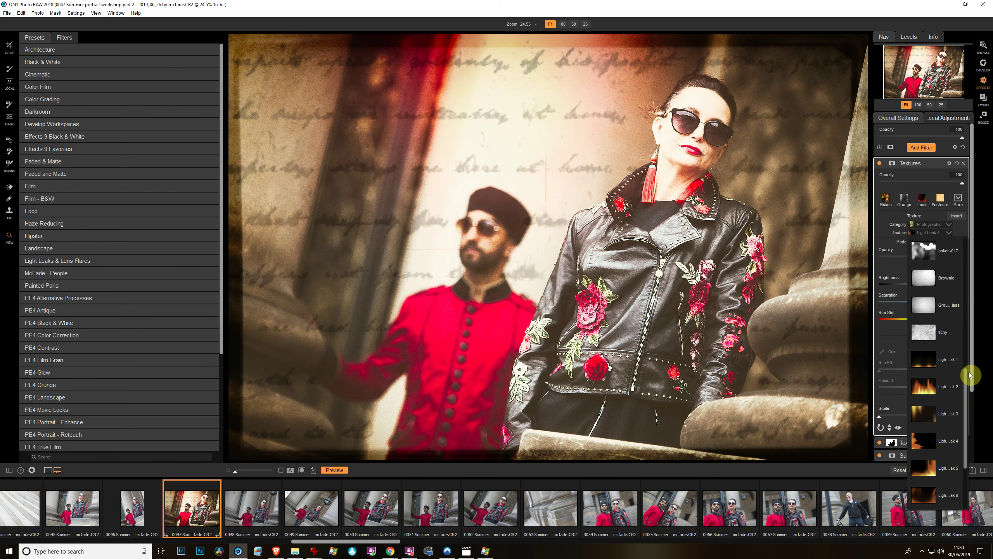
pyautogui.click(930, 331)
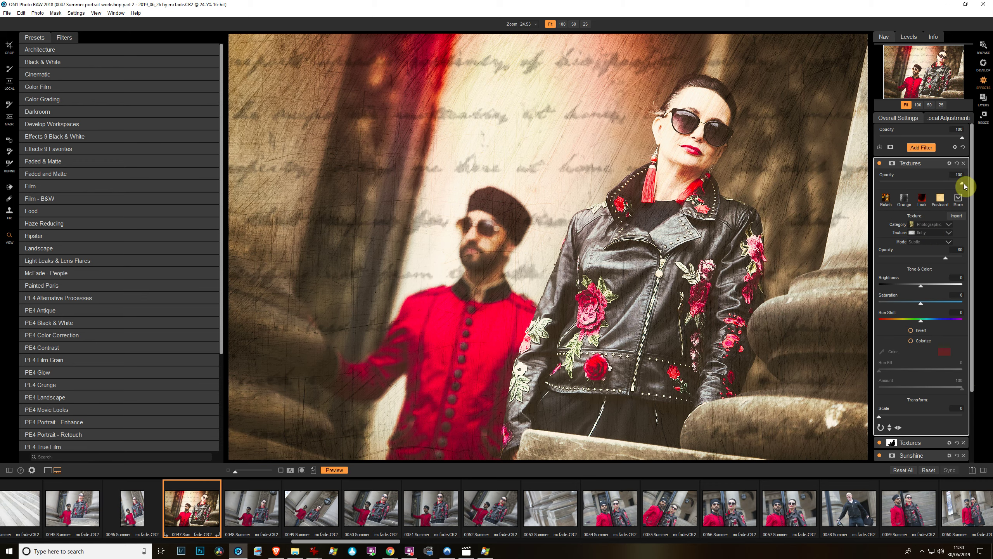
pyautogui.moveTo(963, 183); pyautogui.dragTo(959, 183)
pyautogui.moveTo(897, 184); pyautogui.dragTo(986, 187)
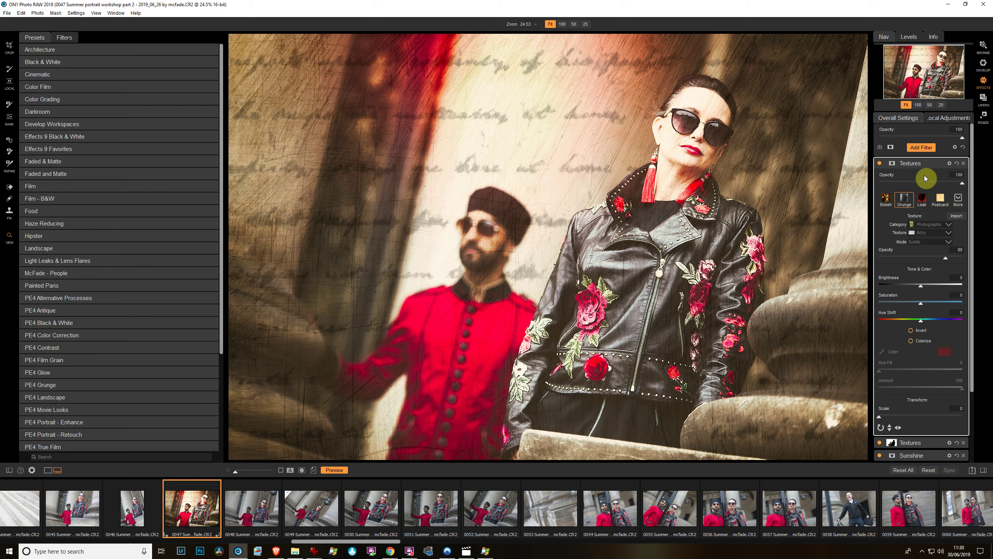
pyautogui.click(894, 164)
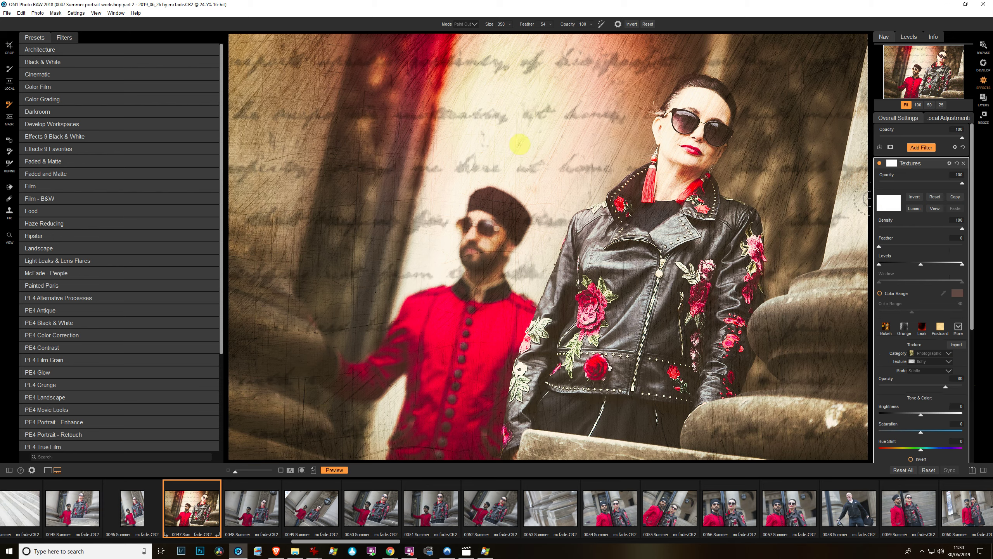
# With an enlarged brush, paint the scratch texture off both figures' faces, jackets and sleeve
pyautogui.press(']')
pyautogui.press(']')
pyautogui.press(']')
pyautogui.press(']')
pyautogui.moveTo(487, 222); pyautogui.dragTo(481, 356)
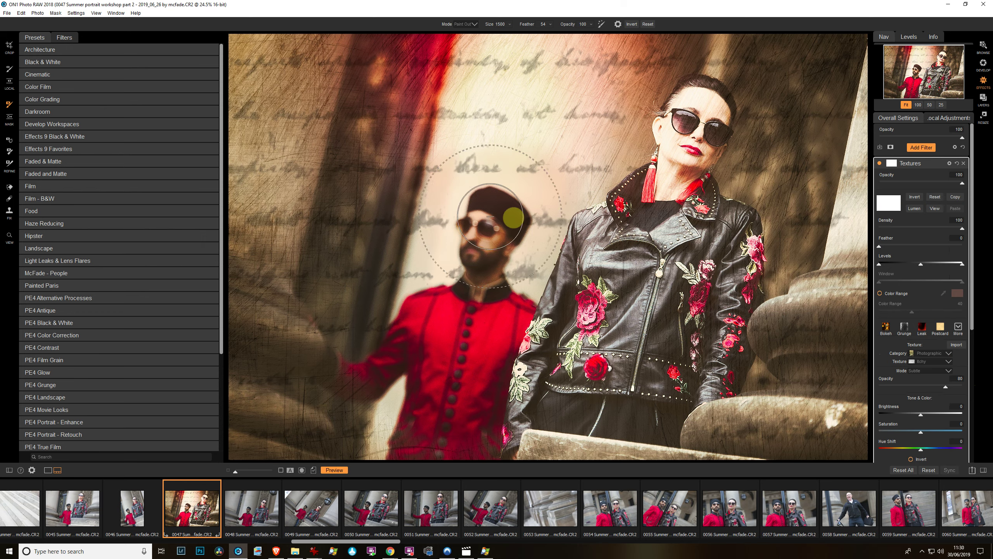
pyautogui.press(']')
pyautogui.press(']')
pyautogui.press(']')
pyautogui.press(']')
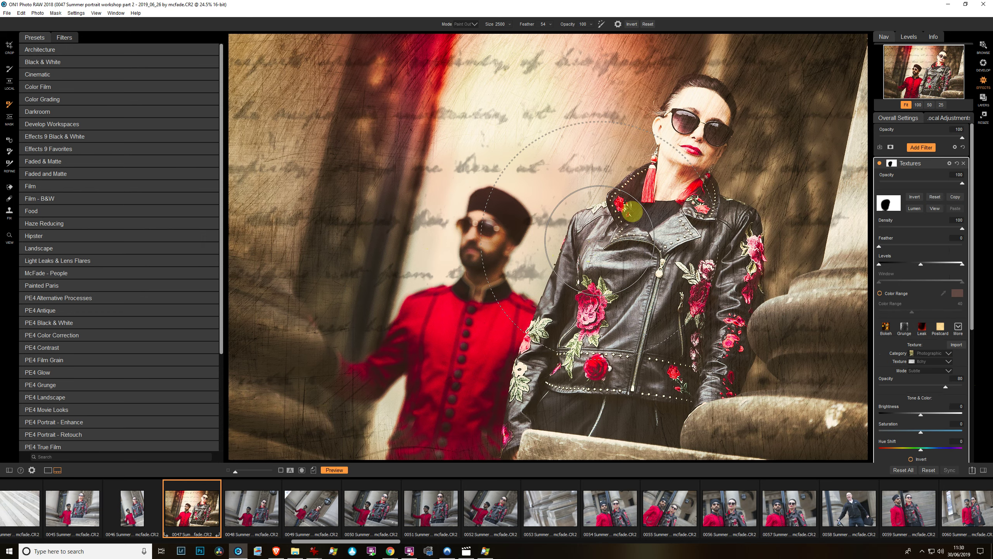
pyautogui.moveTo(628, 209); pyautogui.dragTo(636, 206)
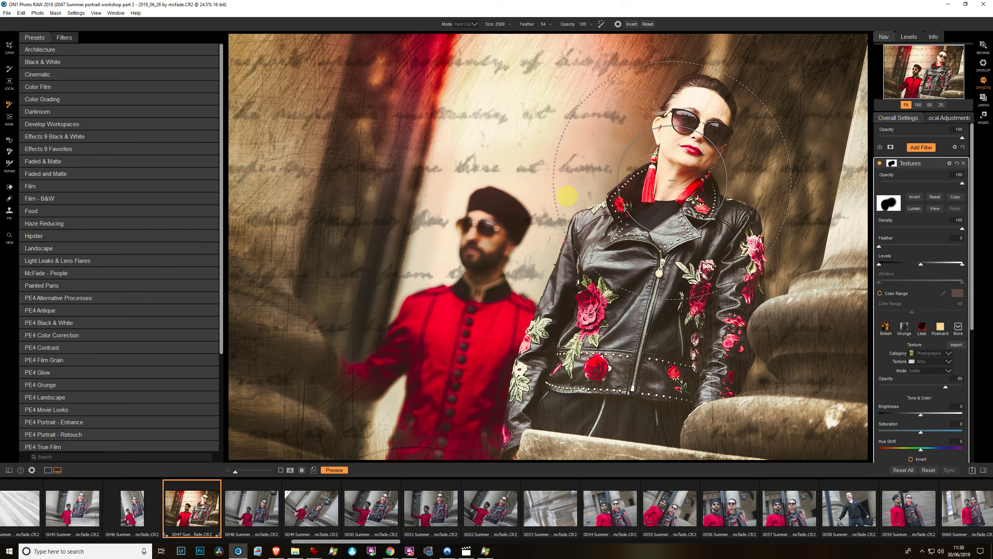
pyautogui.moveTo(433, 190); pyautogui.dragTo(402, 255)
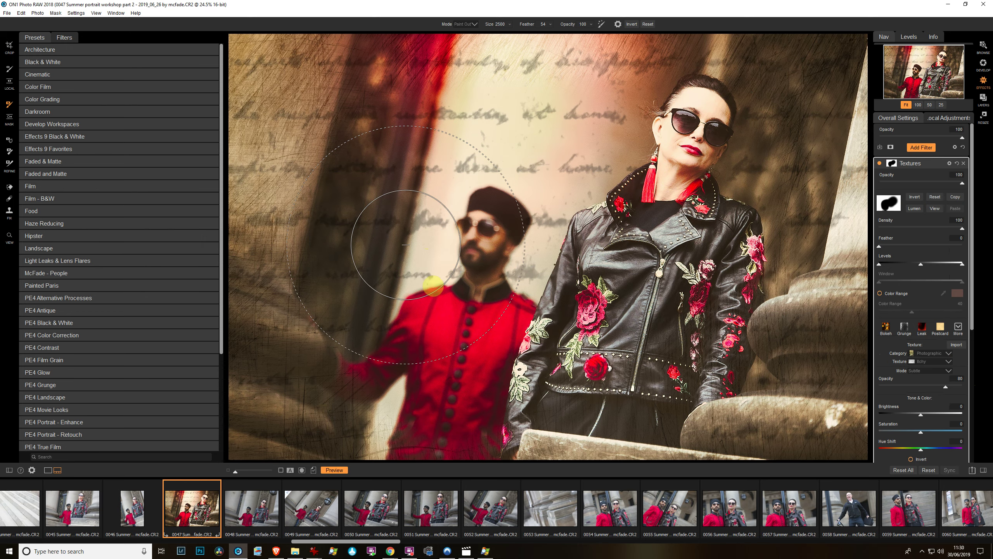
pyautogui.click(656, 281)
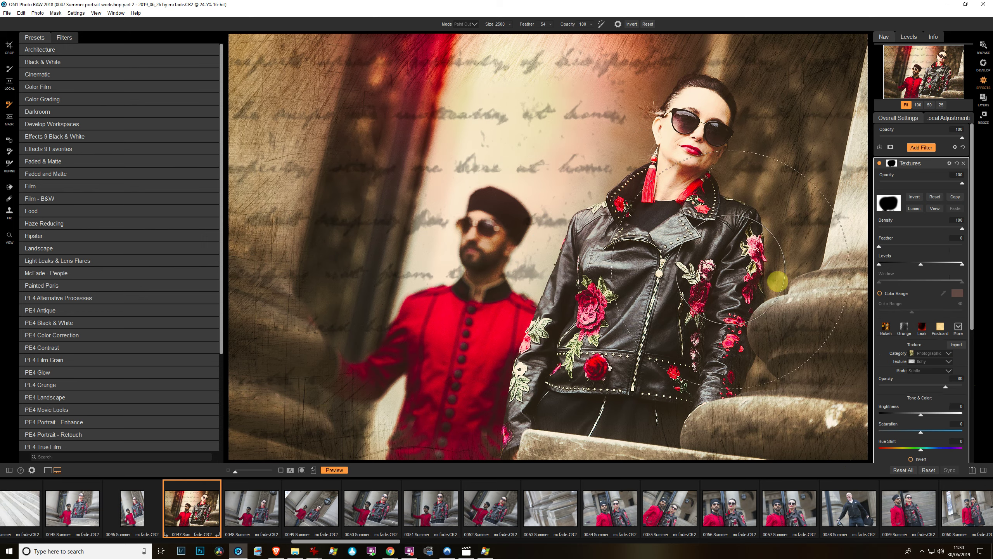
# Lower the texture to opacity 50, mask it off the background, curtain, coat and skirt, and copy the mask
pyautogui.moveTo(960, 184)
pyautogui.mouseDown()
pyautogui.moveTo(876, 184)
pyautogui.moveTo(930, 185)
pyautogui.mouseUp()
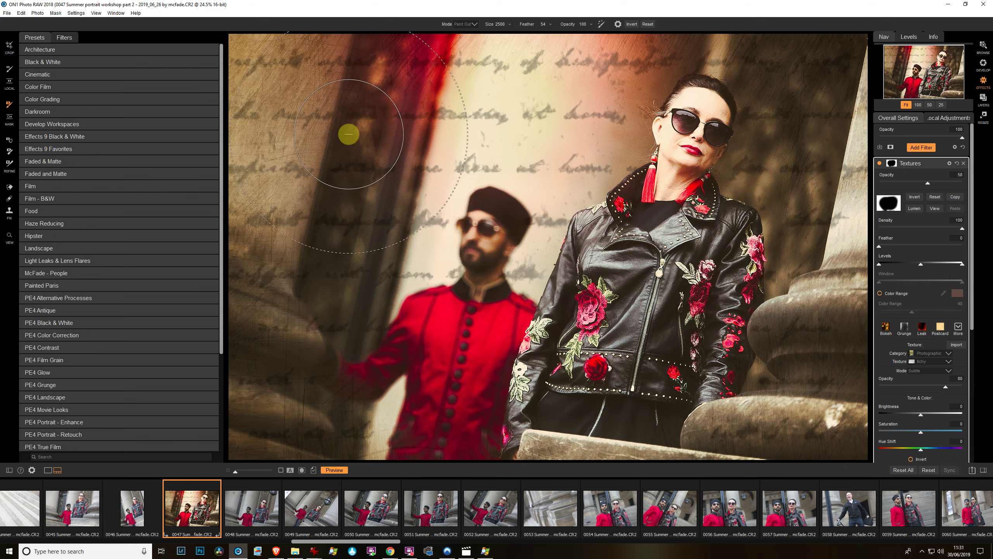
pyautogui.moveTo(349, 134)
pyautogui.mouseDown()
pyautogui.moveTo(391, 57)
pyautogui.moveTo(350, 181)
pyautogui.moveTo(232, 397)
pyautogui.mouseUp()
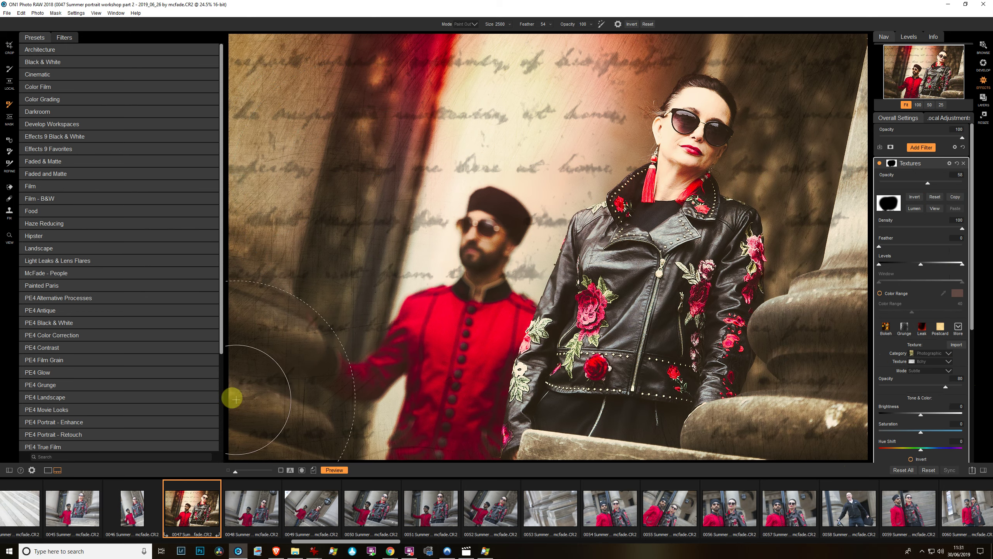
pyautogui.moveTo(554, 35); pyautogui.dragTo(404, 73)
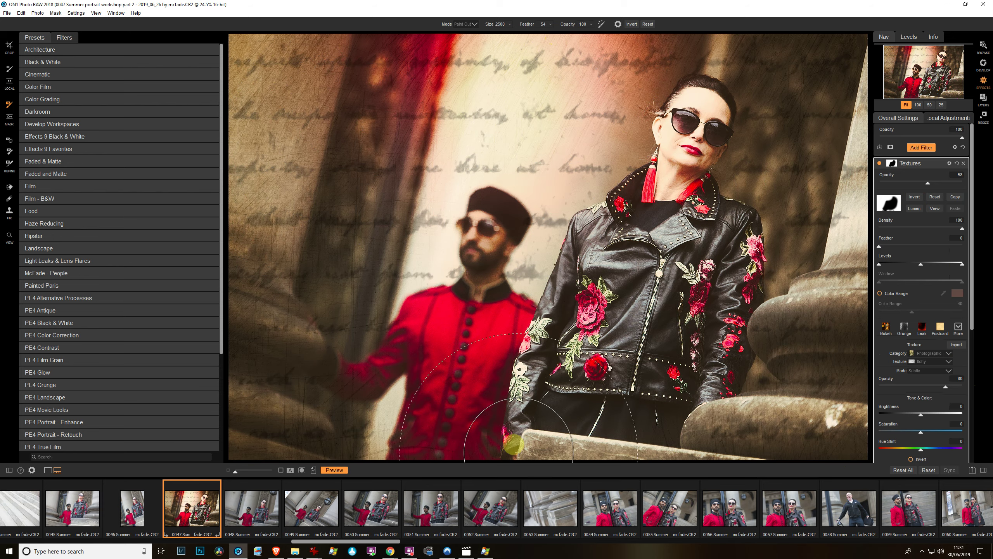
pyautogui.moveTo(397, 424); pyautogui.dragTo(376, 416)
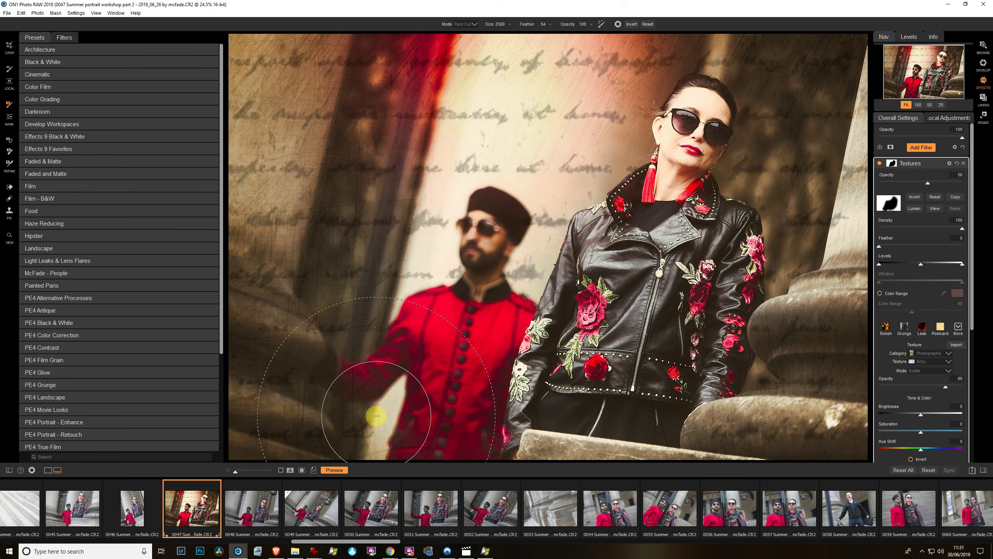
pyautogui.scroll(-2, 376, 416)
pyautogui.scroll(-1, 376, 415)
pyautogui.scroll(-2, 376, 416)
pyautogui.moveTo(376, 415)
pyautogui.mouseDown()
pyautogui.moveTo(758, 461)
pyautogui.moveTo(346, 398)
pyautogui.moveTo(504, 404)
pyautogui.mouseUp()
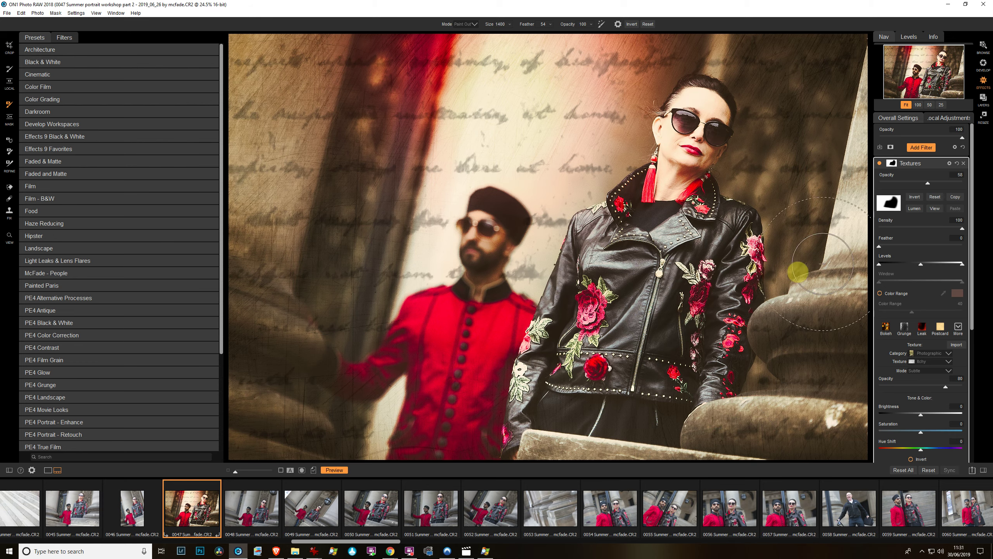
pyautogui.click(953, 197)
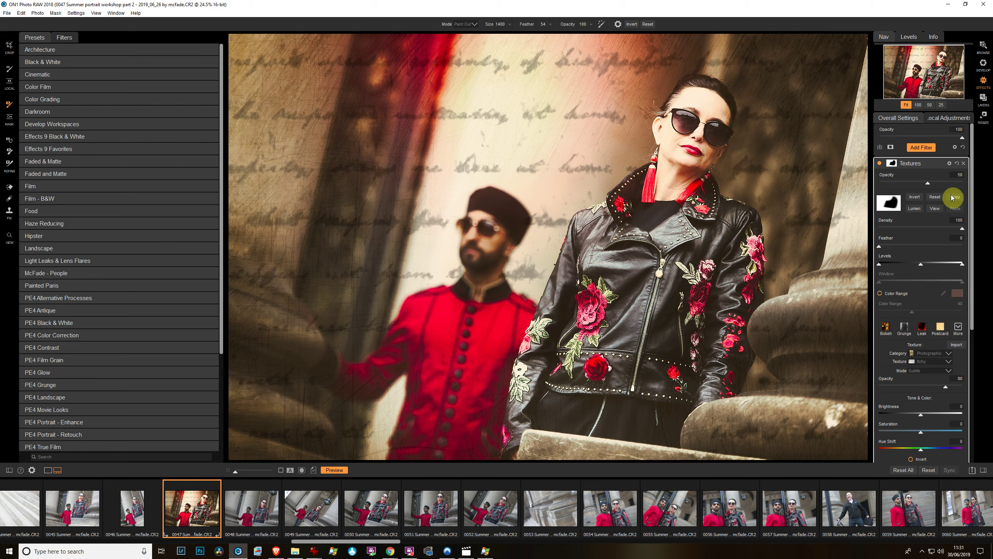
# Add a Vintage filter atop the stack and choose a vintage colour tint
pyautogui.click(930, 147)
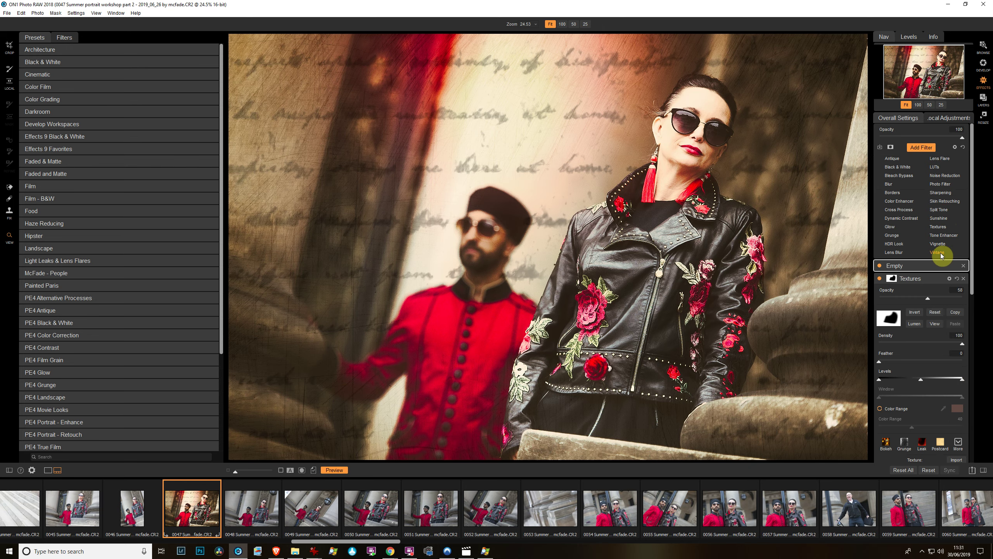
pyautogui.click(939, 252)
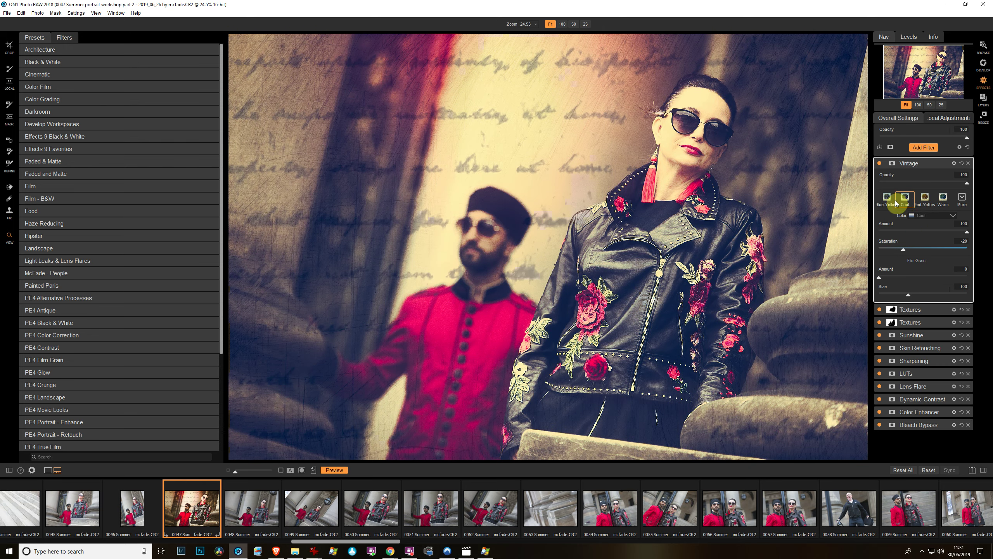
pyautogui.click(924, 217)
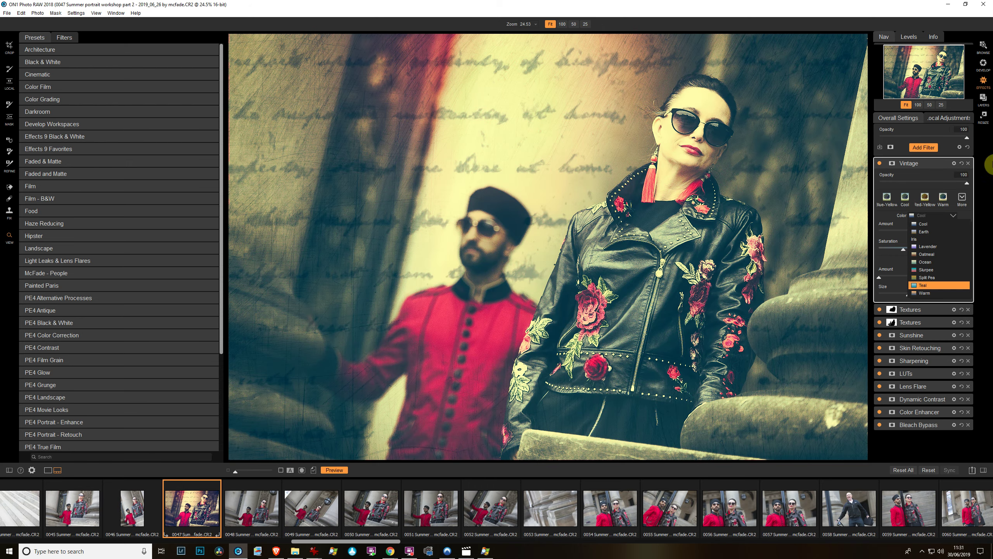
pyautogui.click(933, 165)
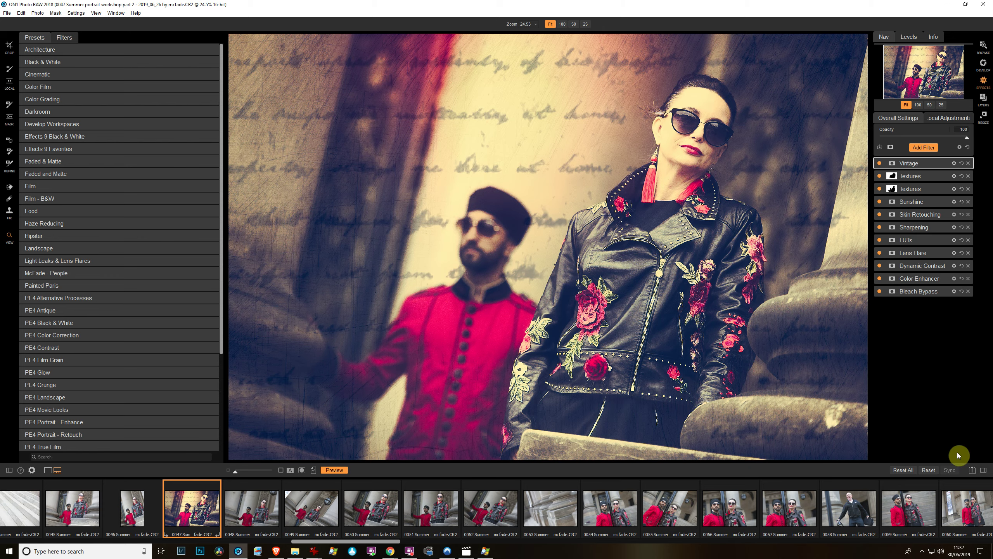
# Open the Export panel and review the Tiling and Gallery Wrap options
pyautogui.click(974, 471)
pyautogui.click(972, 469)
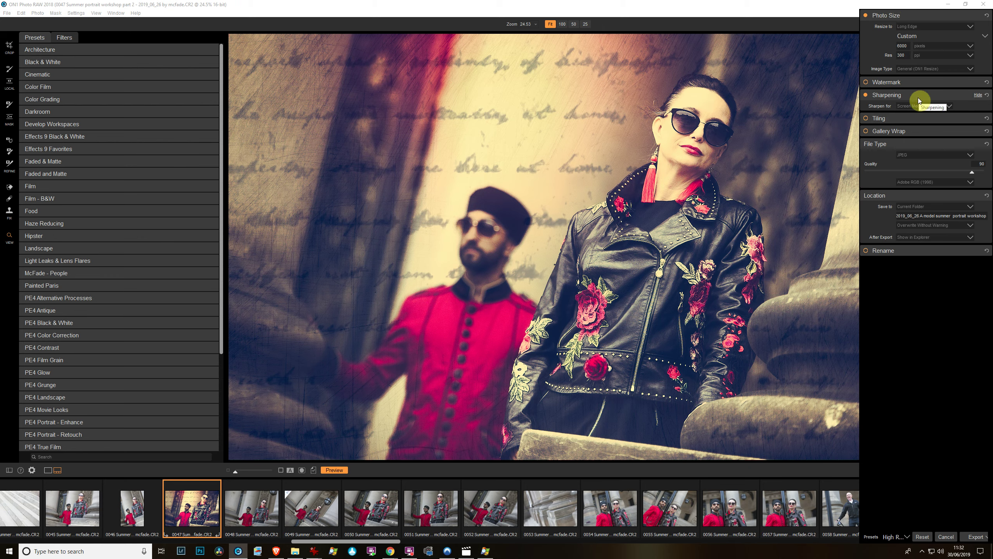
pyautogui.click(918, 119)
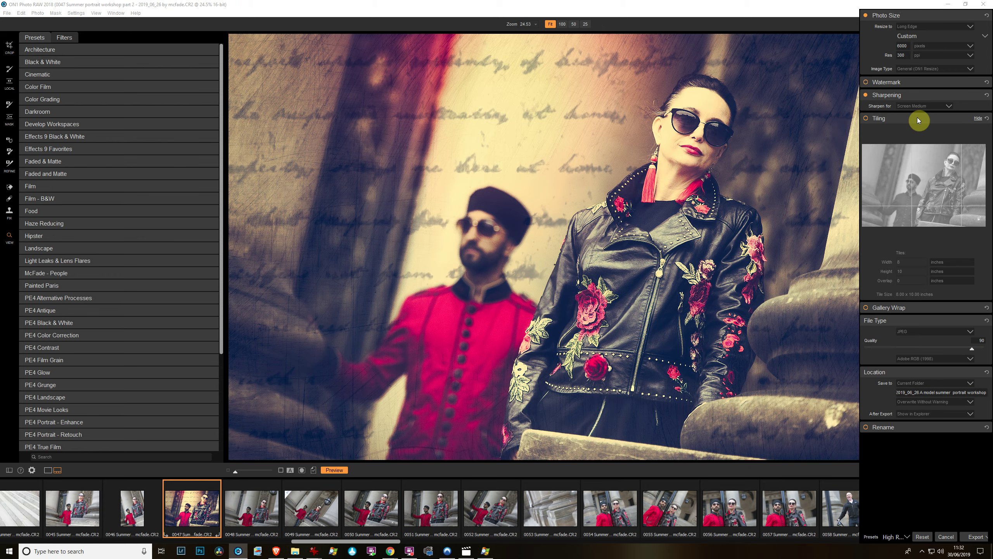
pyautogui.click(917, 118)
pyautogui.click(922, 132)
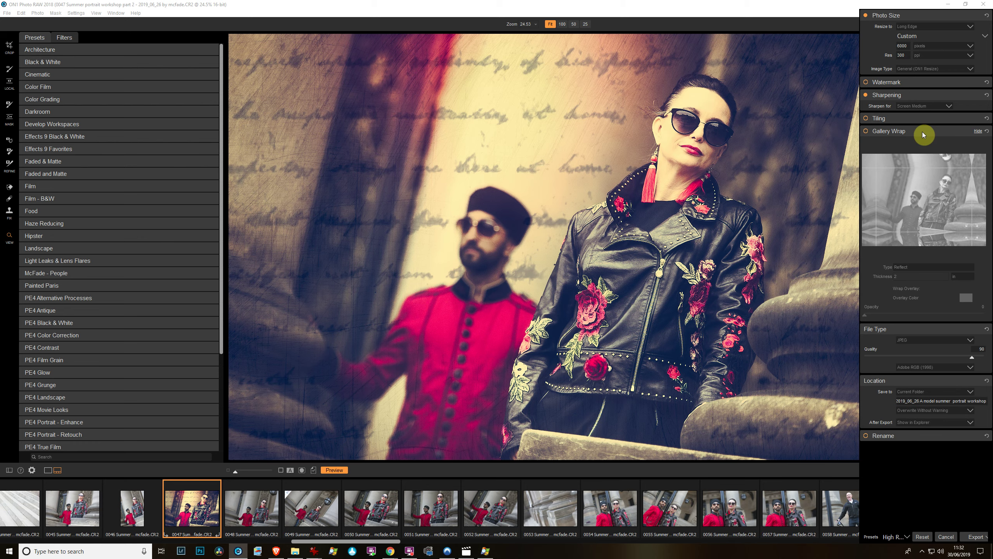
pyautogui.click(922, 132)
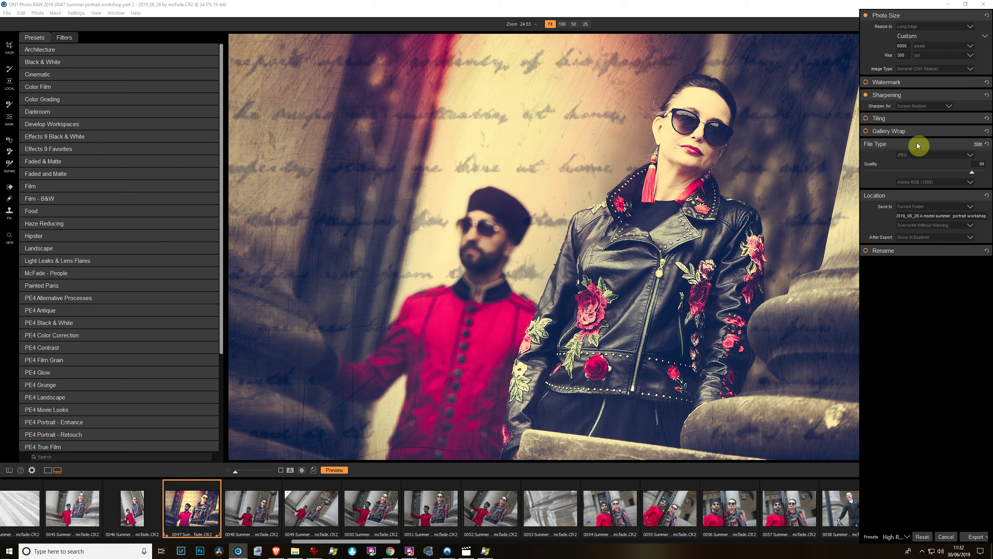
# Export as a 6000-pixel, 300 ppi JPEG at quality 90, leaving the preset unchanged
pyautogui.click(938, 156)
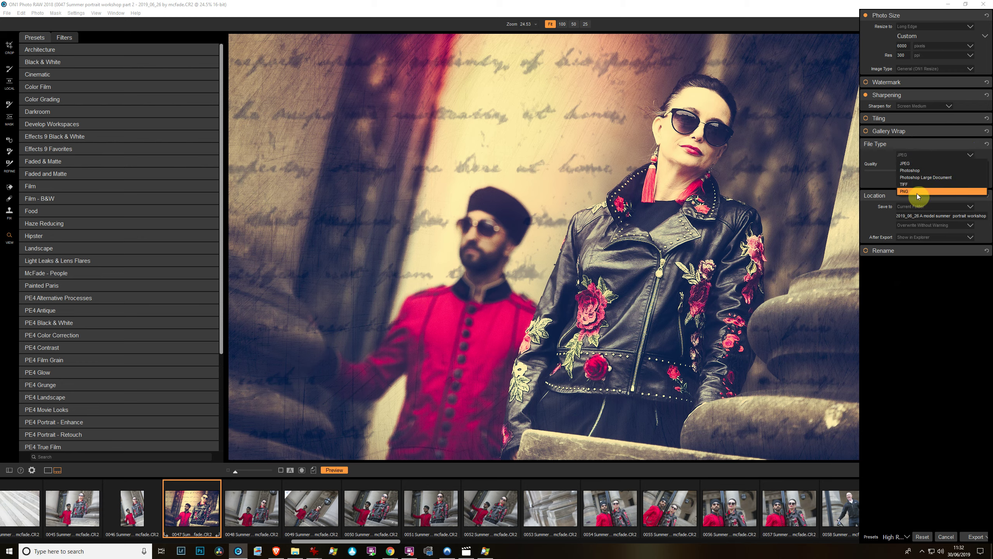
pyautogui.click(917, 167)
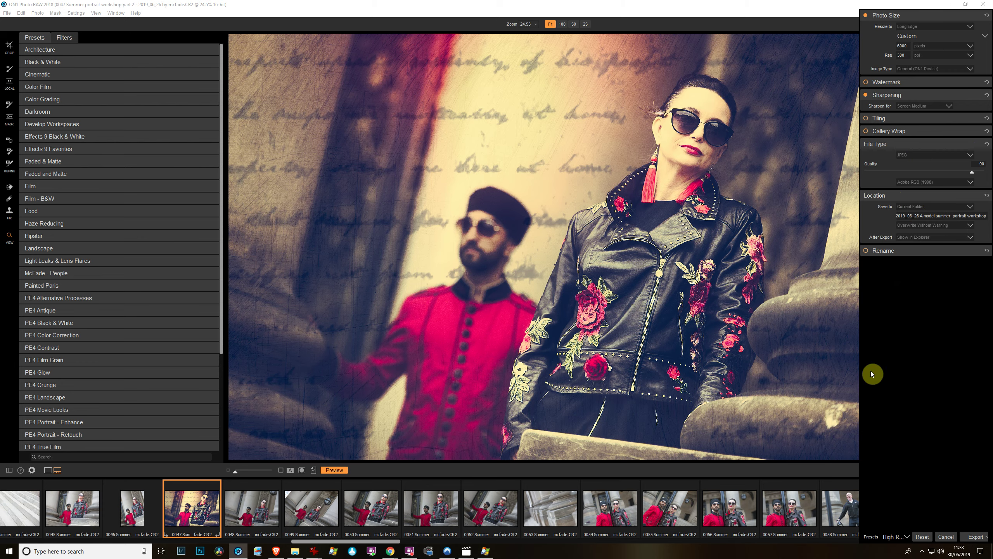
pyautogui.click(907, 538)
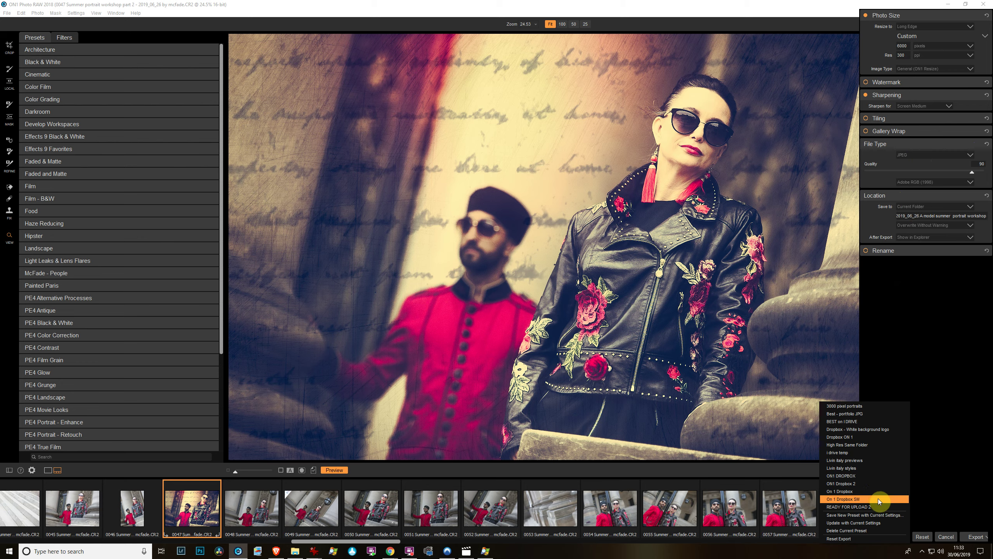
pyautogui.click(956, 393)
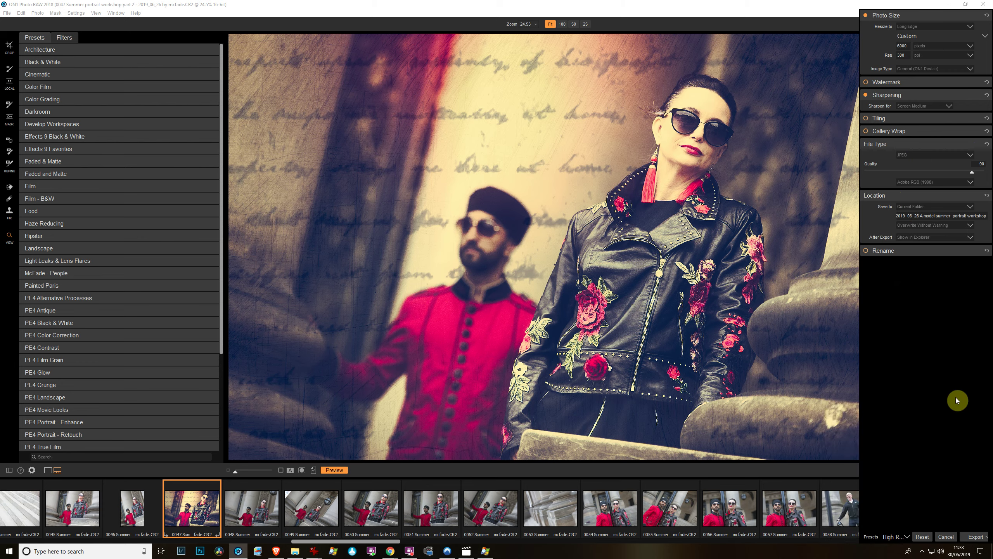
pyautogui.click(976, 541)
pyautogui.click(974, 539)
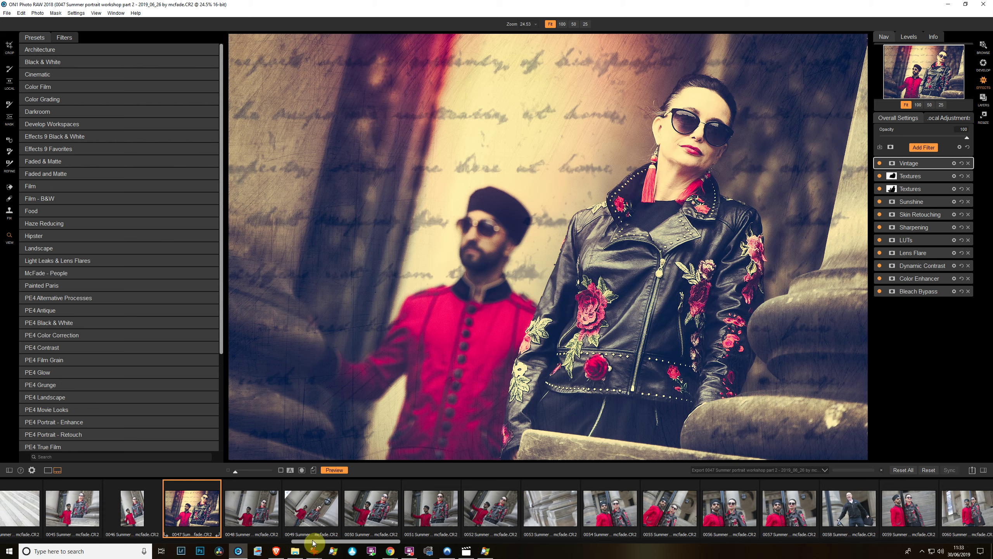
# Select photos 0048–0052, sync 0047's filter stack to them, and view 0048
pyautogui.moveTo(192, 508)
pyautogui.keyDown('shift'); pyautogui.click(492, 505); pyautogui.keyUp('shift')
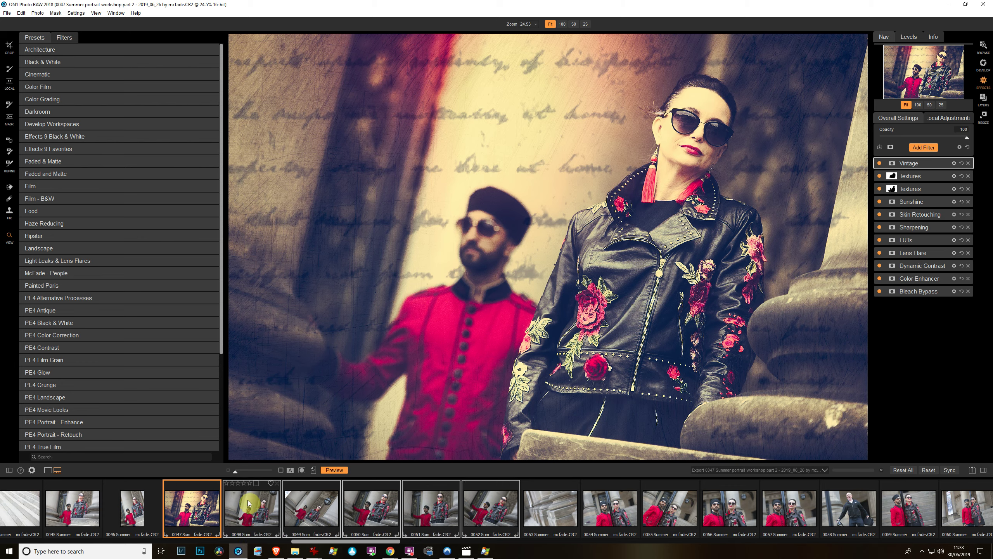
pyautogui.keyDown('ctrl'); pyautogui.click(596, 509); pyautogui.keyUp('ctrl')
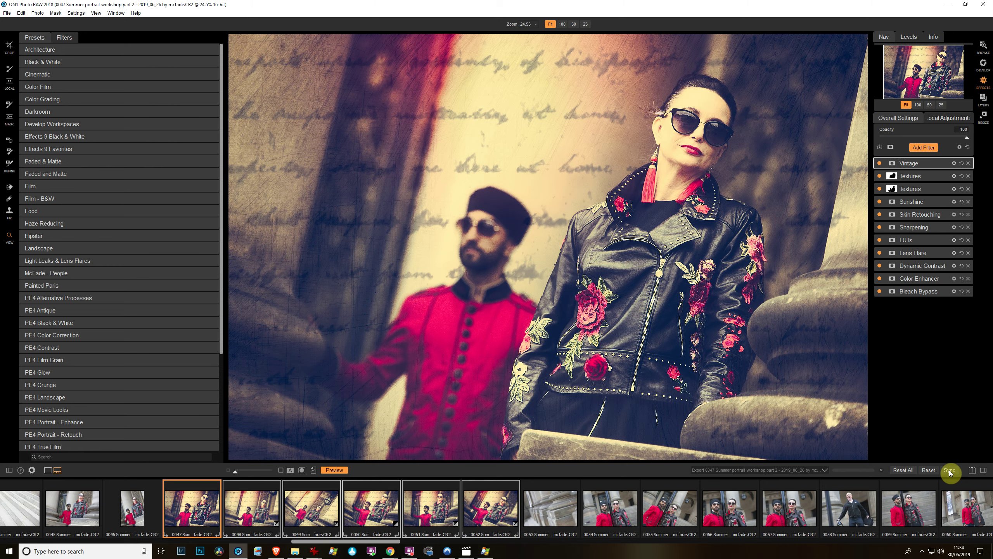
pyautogui.click(266, 513)
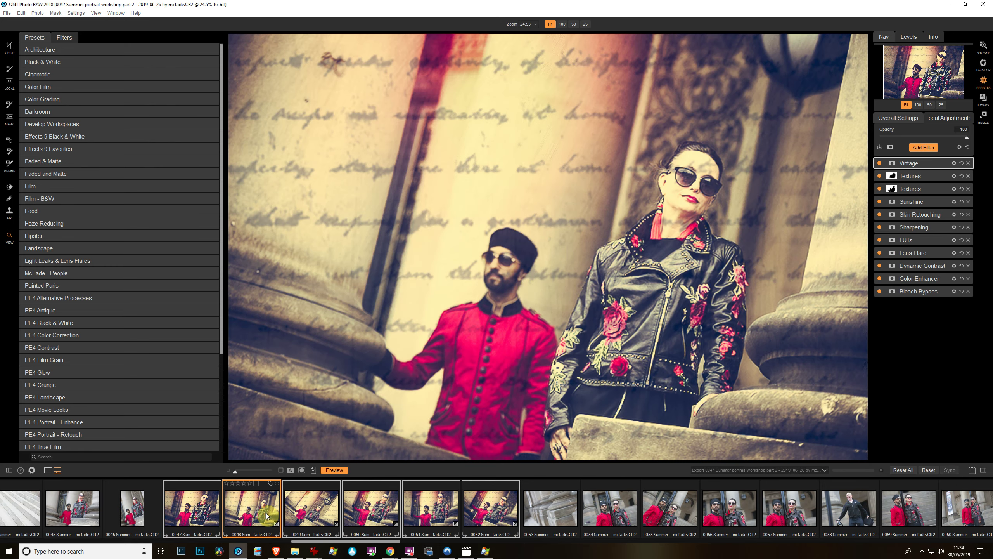
# Preview photo 0053, return to 0048, and expand its Dark Text 2 Textures filter
pyautogui.click(568, 517)
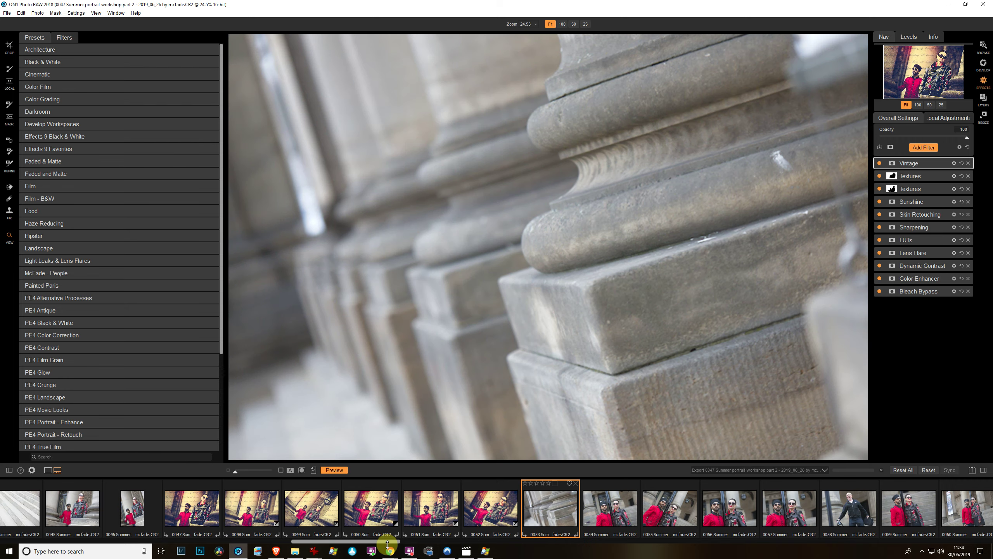
pyautogui.click(256, 510)
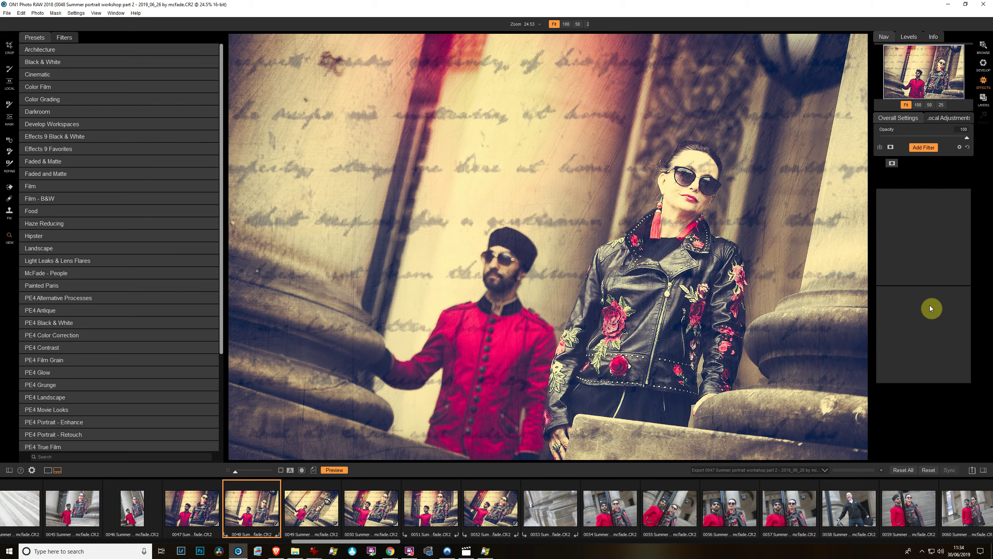
pyautogui.click(925, 327)
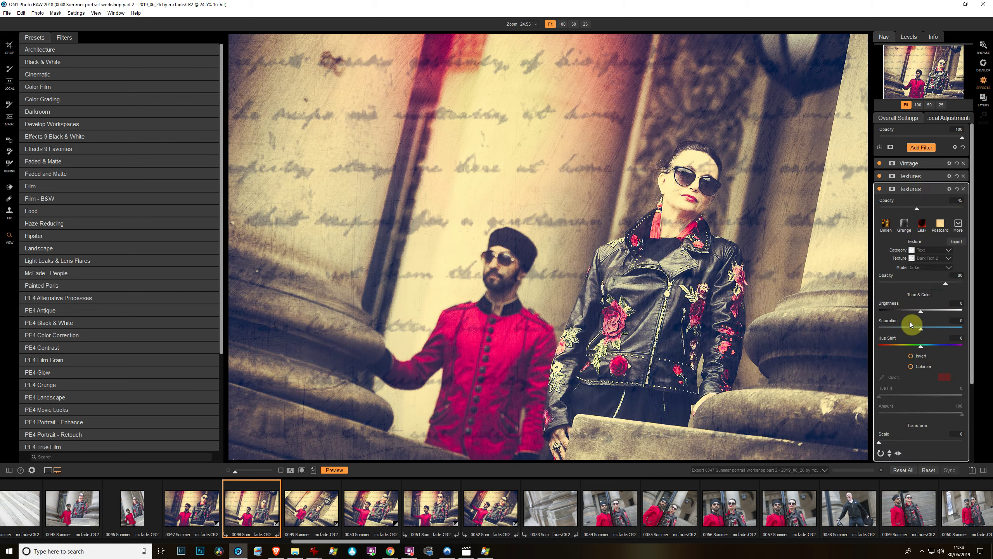
# Mask the Dark Text 2 texture and paint it out over the woman's face and trousers
pyautogui.click(893, 191)
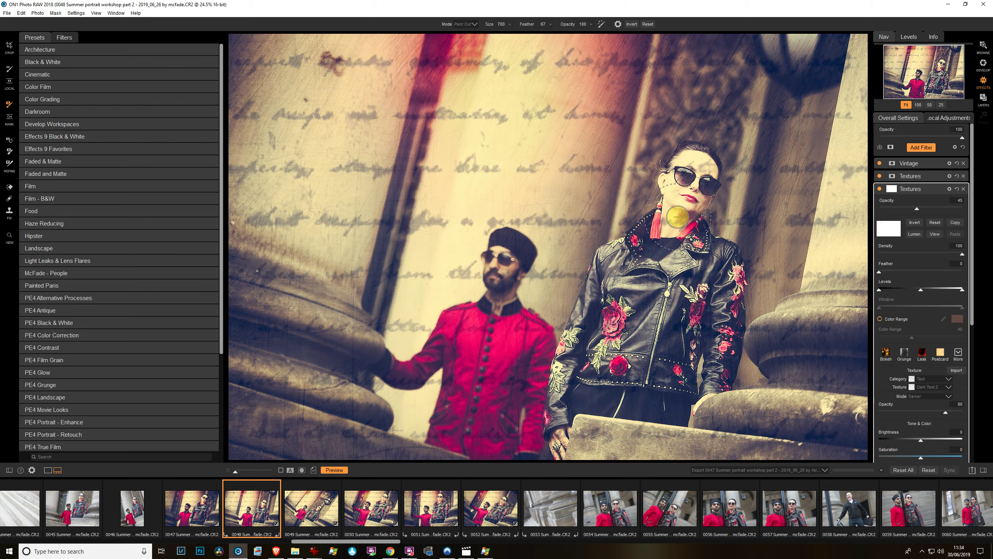
pyautogui.moveTo(678, 217); pyautogui.dragTo(688, 195)
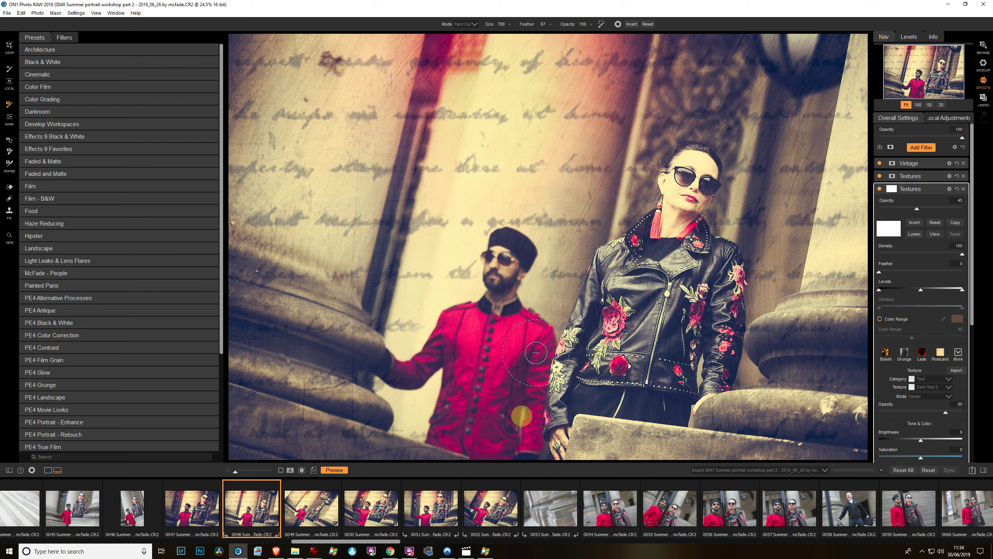
pyautogui.moveTo(521, 416); pyautogui.dragTo(599, 407)
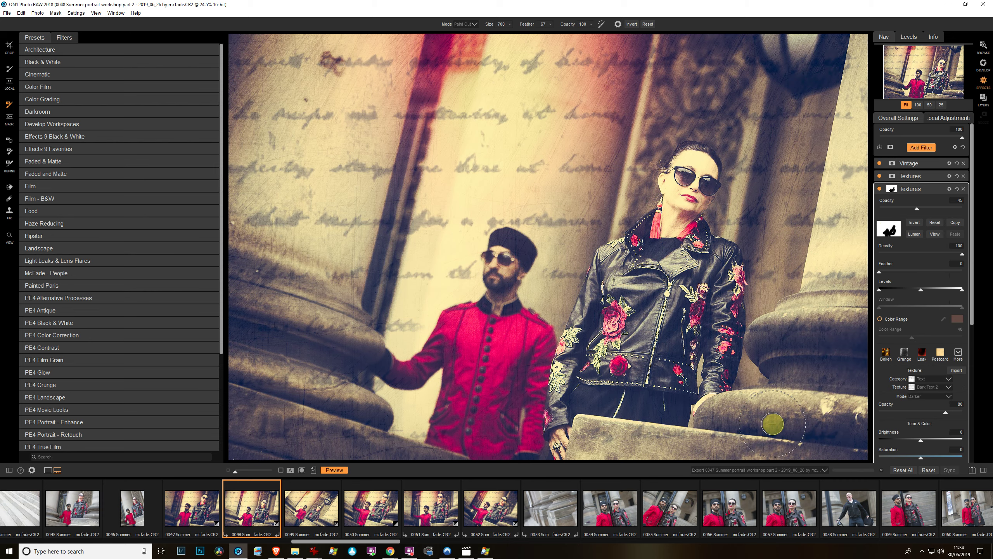